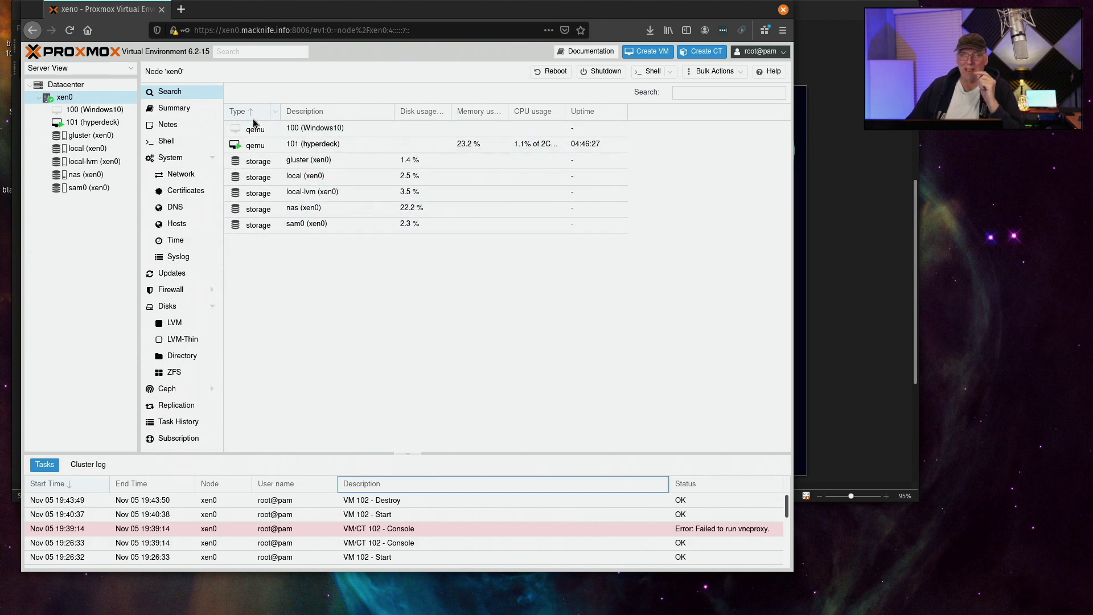
Start a new VM named popos2010
left_click(634, 57)
left_click(314, 243)
type("p")
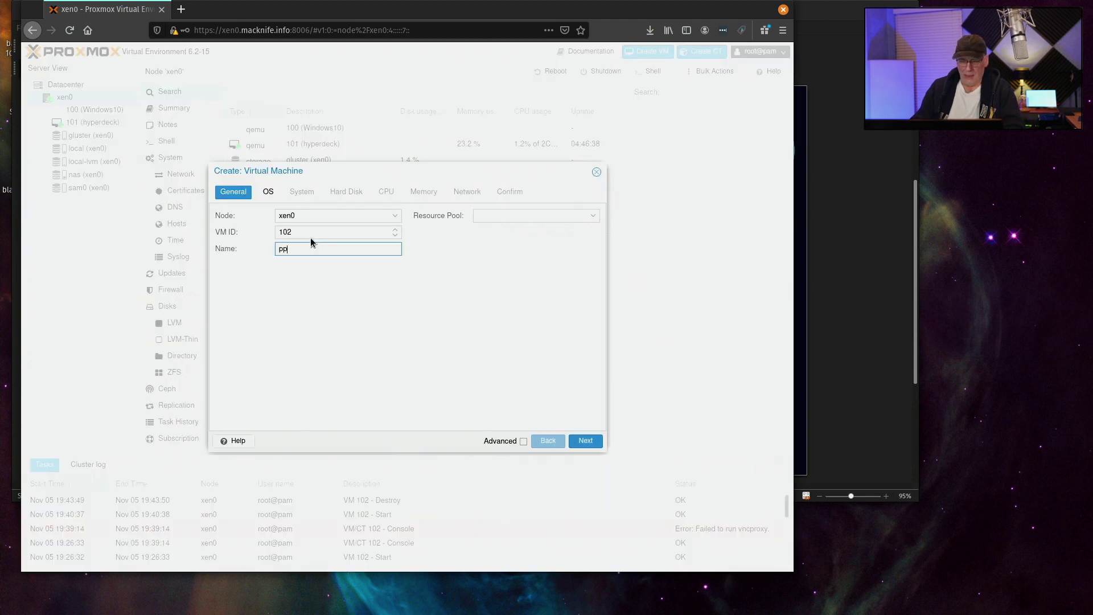
type("opos")
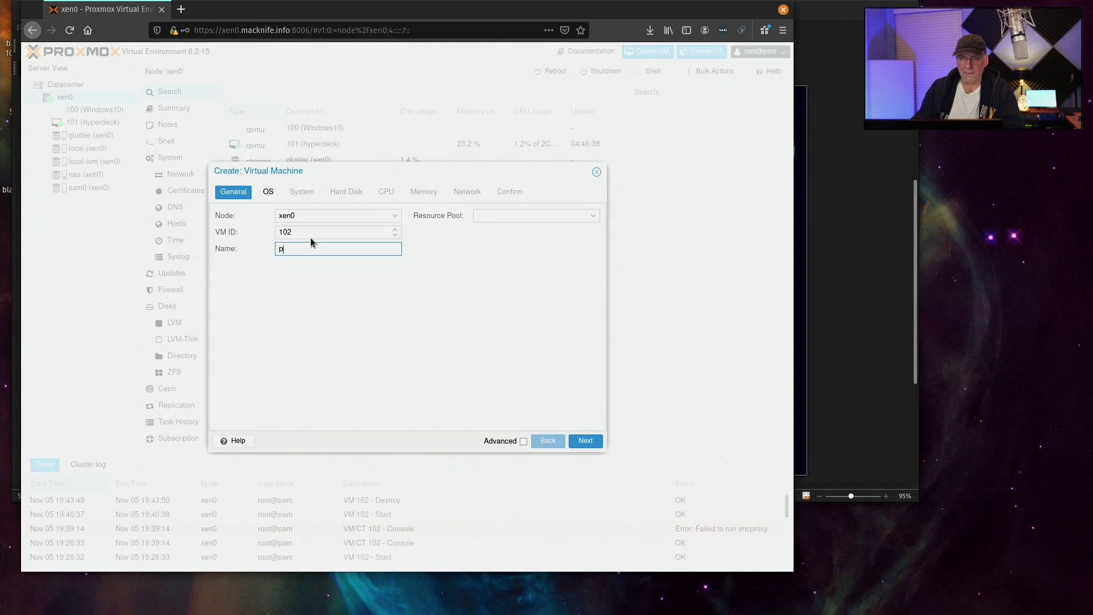
type("2010")
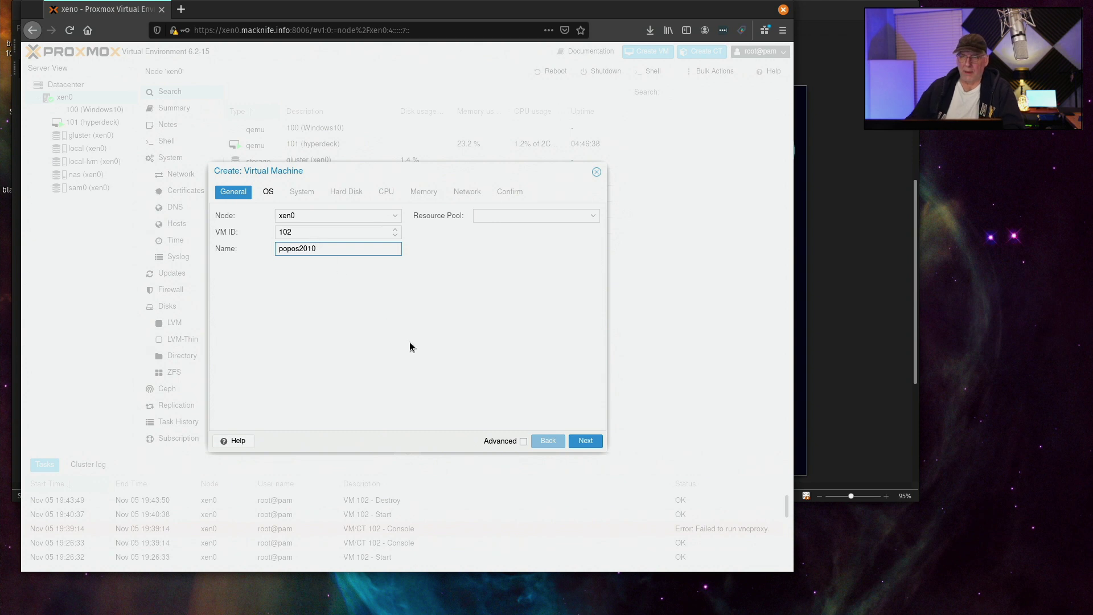
left_click(579, 441)
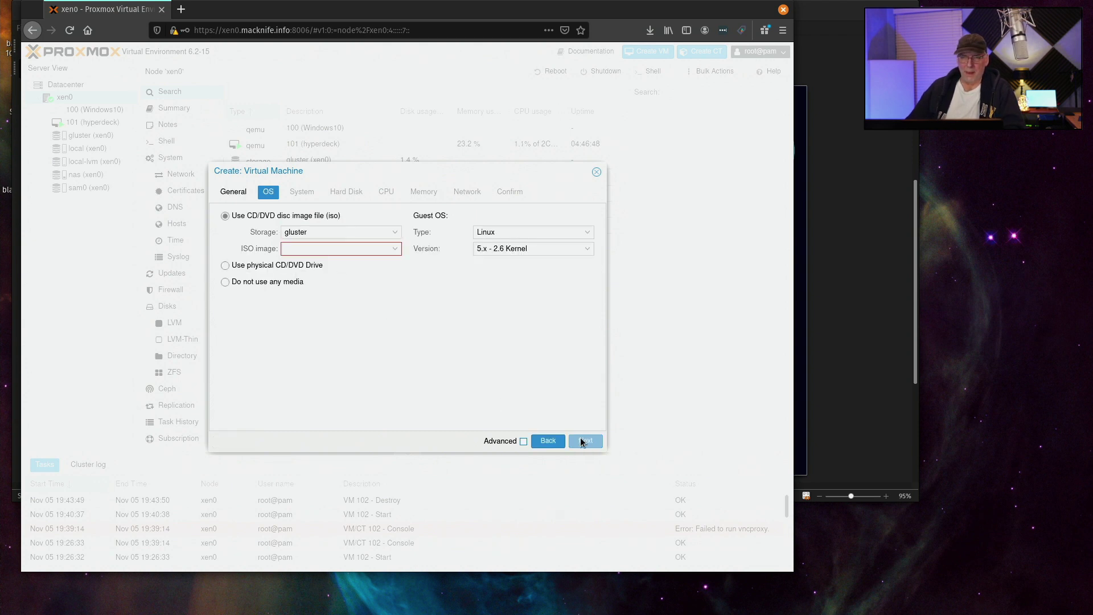
Use the Pop!_OS 20.10 ISO from the nas storage as install media
left_click(395, 232)
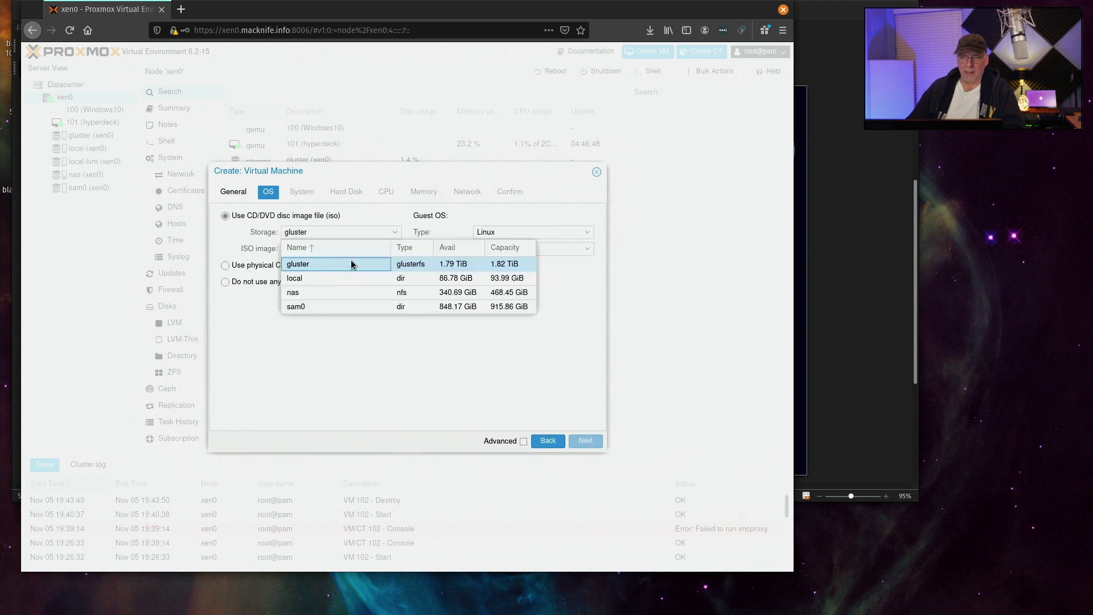
left_click(318, 294)
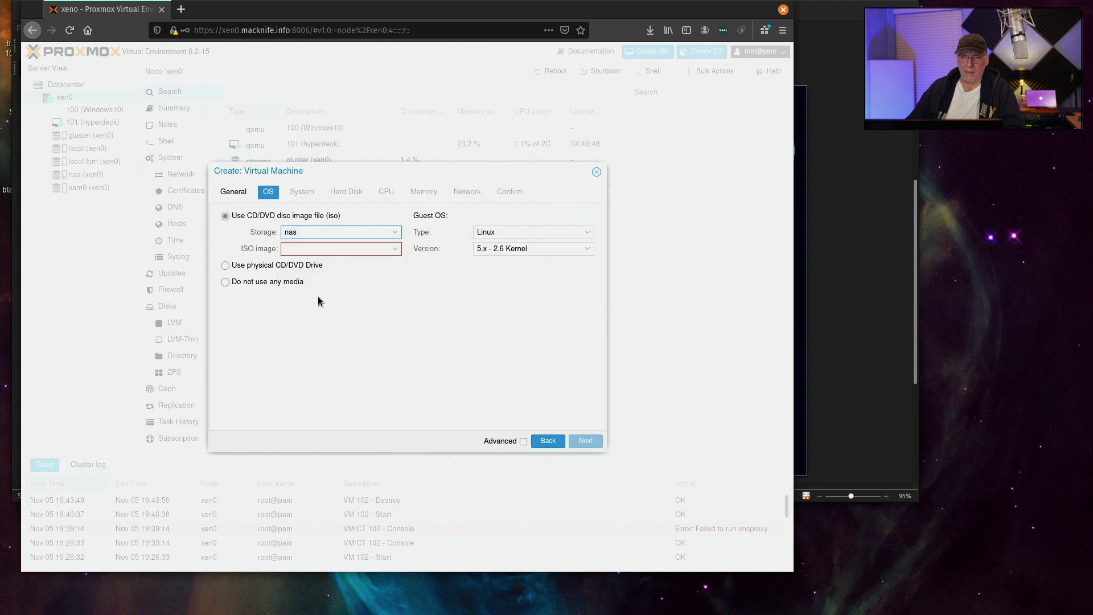
left_click(393, 251)
left_click(349, 284)
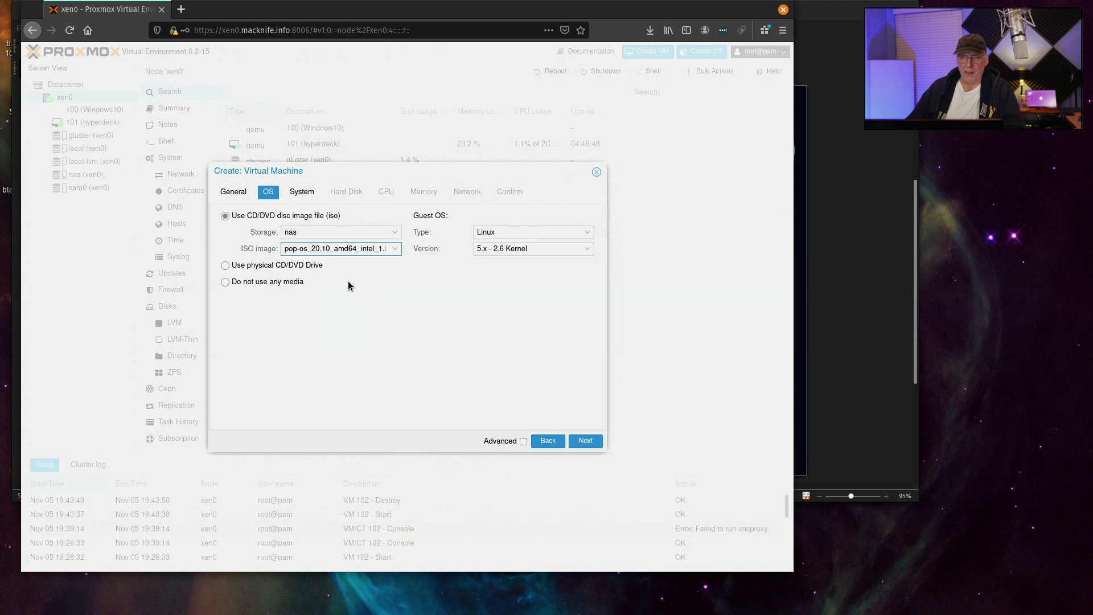
left_click(587, 441)
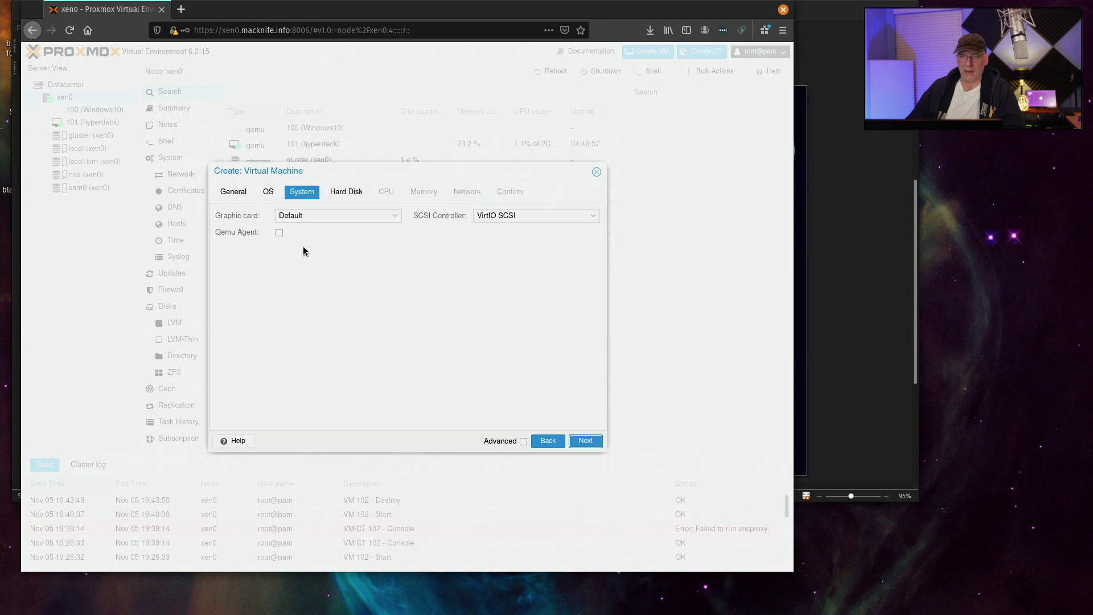
Set the graphics card to SPICE and keep the default hard disk settings
left_click(393, 216)
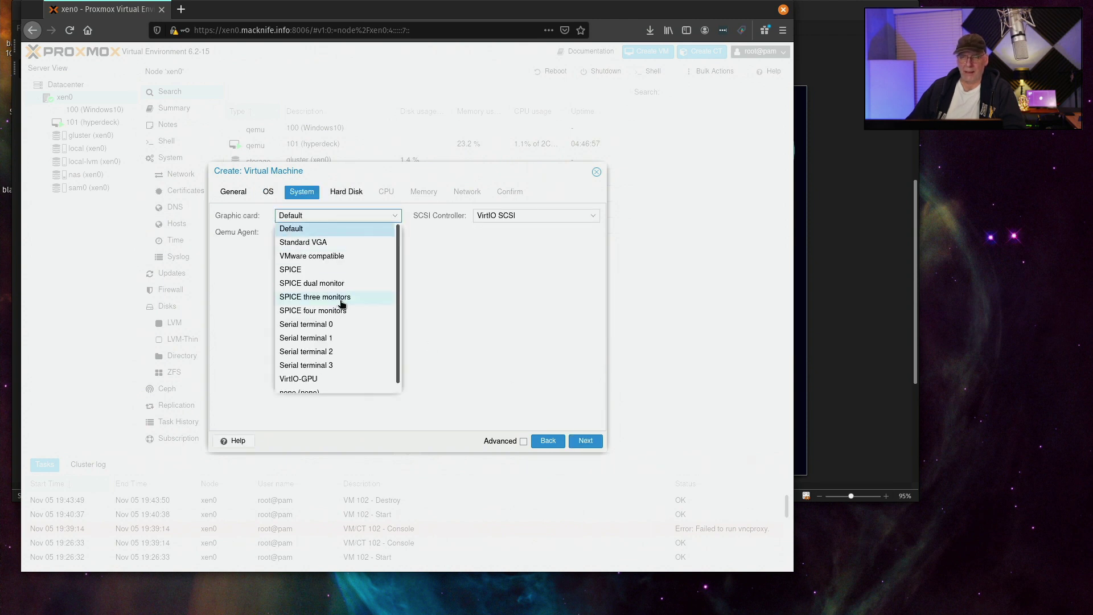
left_click(336, 269)
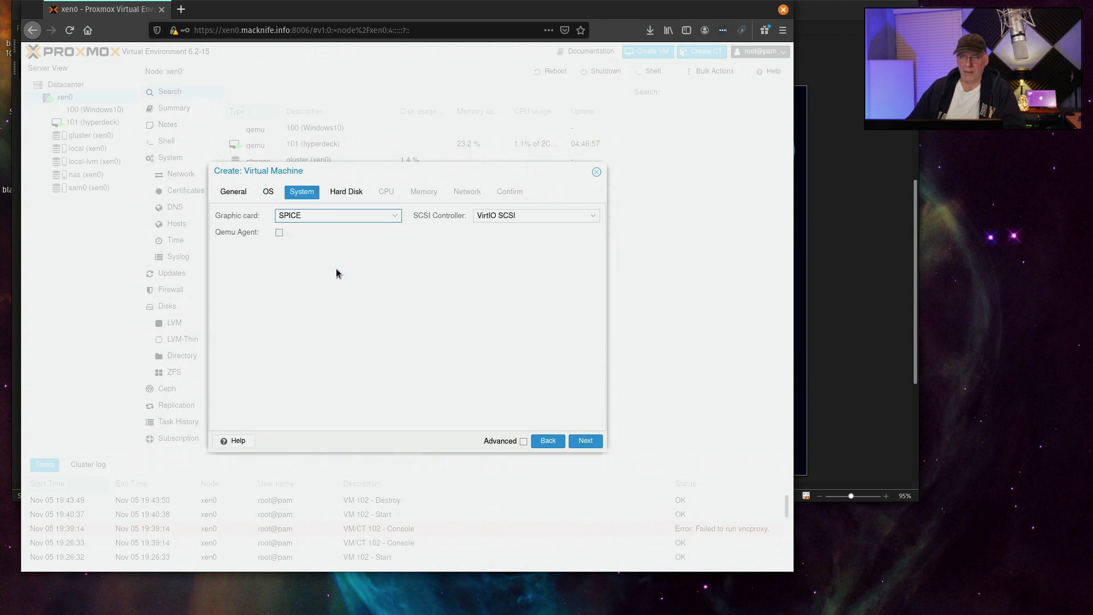
left_click(577, 449)
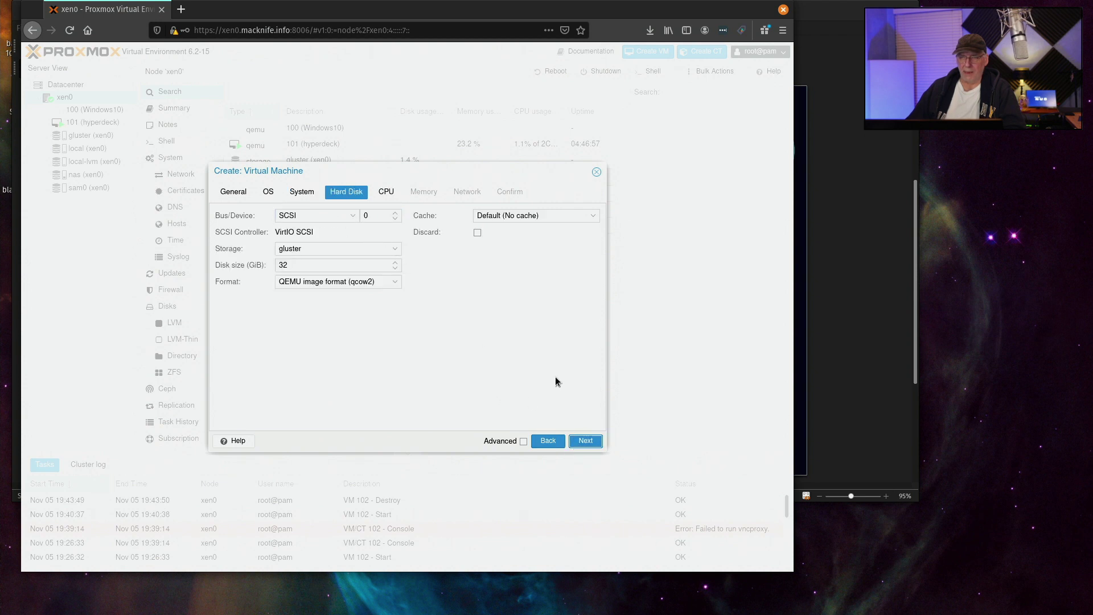
left_click(585, 441)
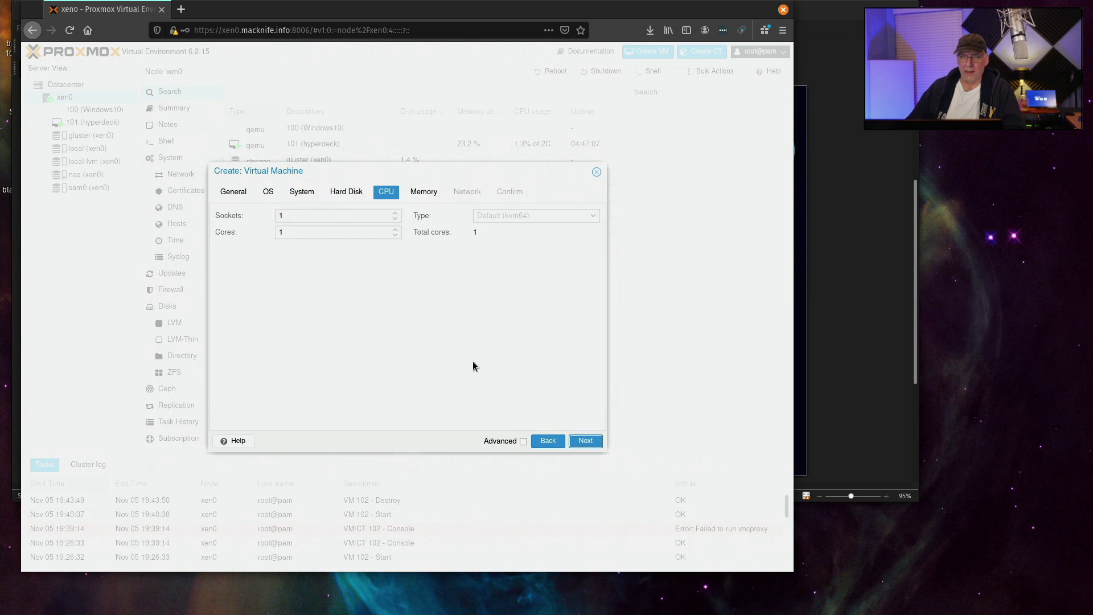
Give the VM 2 sockets, 2 cores and 4096 MiB memory, then finish creating VM 102
left_click(394, 212)
left_click(395, 228)
left_click(585, 440)
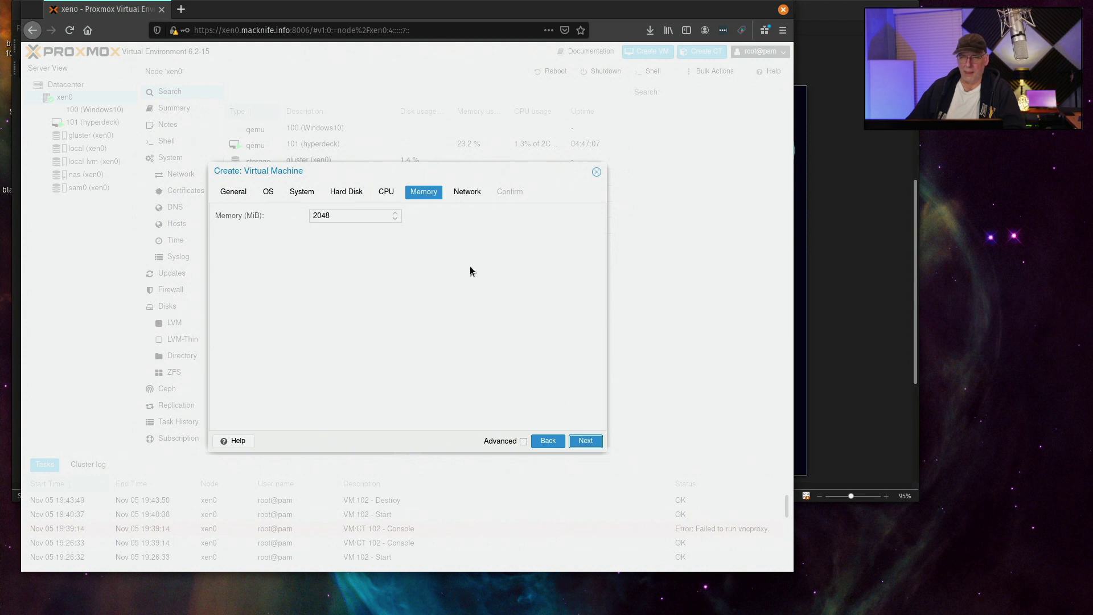
left_click_drag(349, 215, 305, 205)
type("4096")
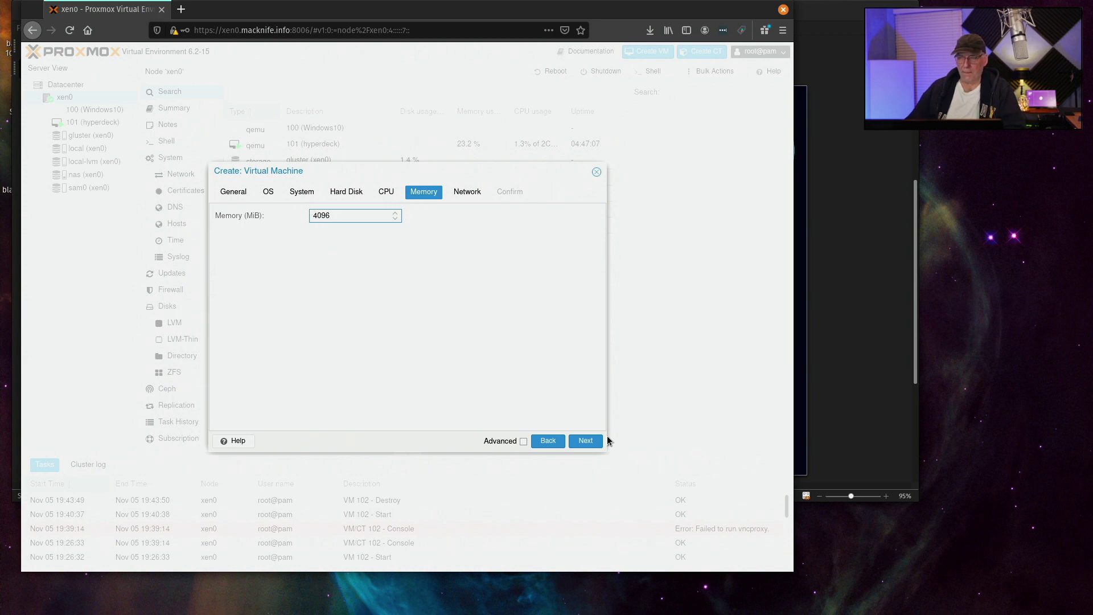
left_click(585, 442)
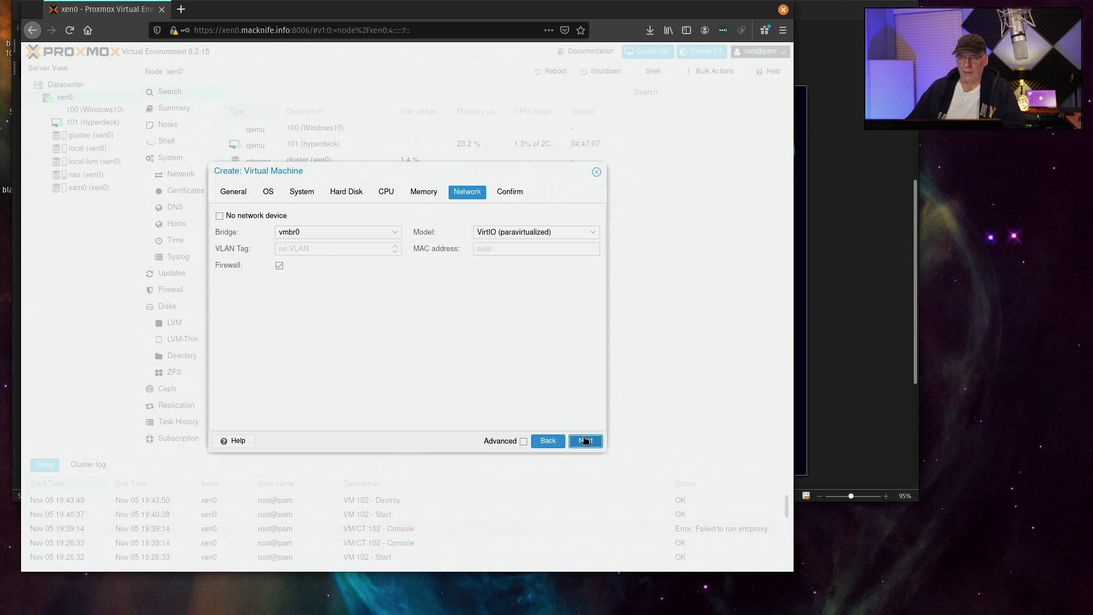
left_click(585, 441)
left_click(585, 440)
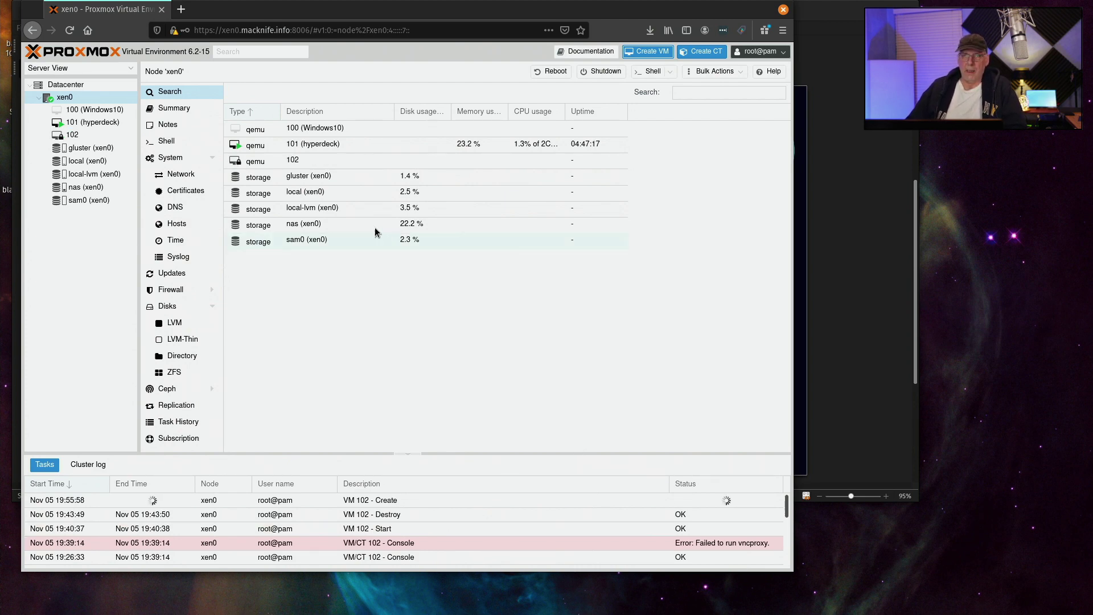
Start the popos2010 VM and open its console in Remote Viewer
left_click(111, 136)
left_click(564, 72)
left_click(683, 71)
left_click(274, 324)
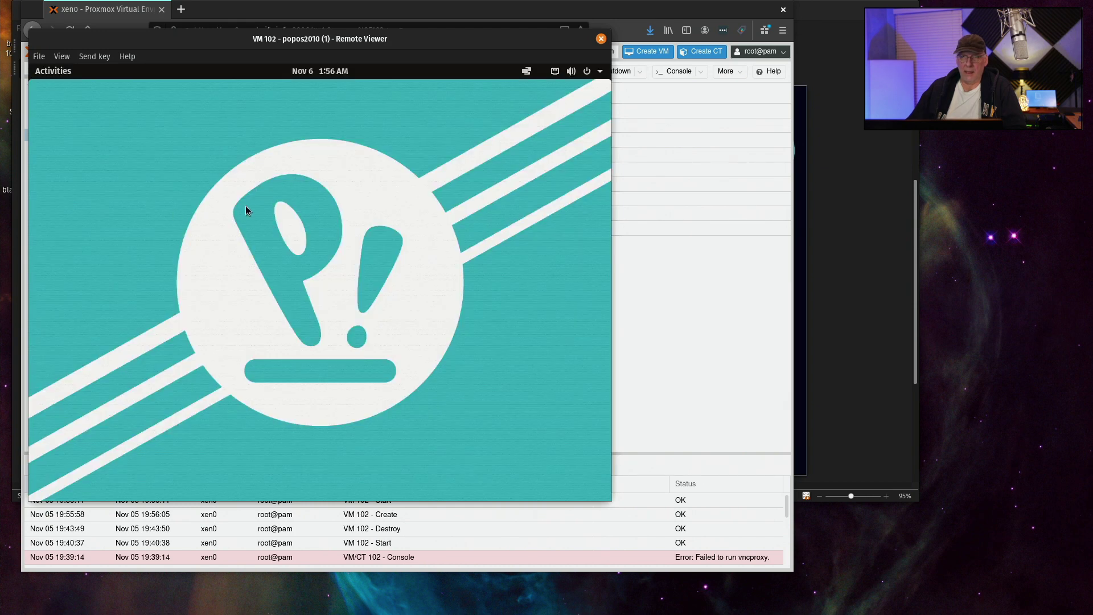
left_click_drag(380, 46, 379, 27)
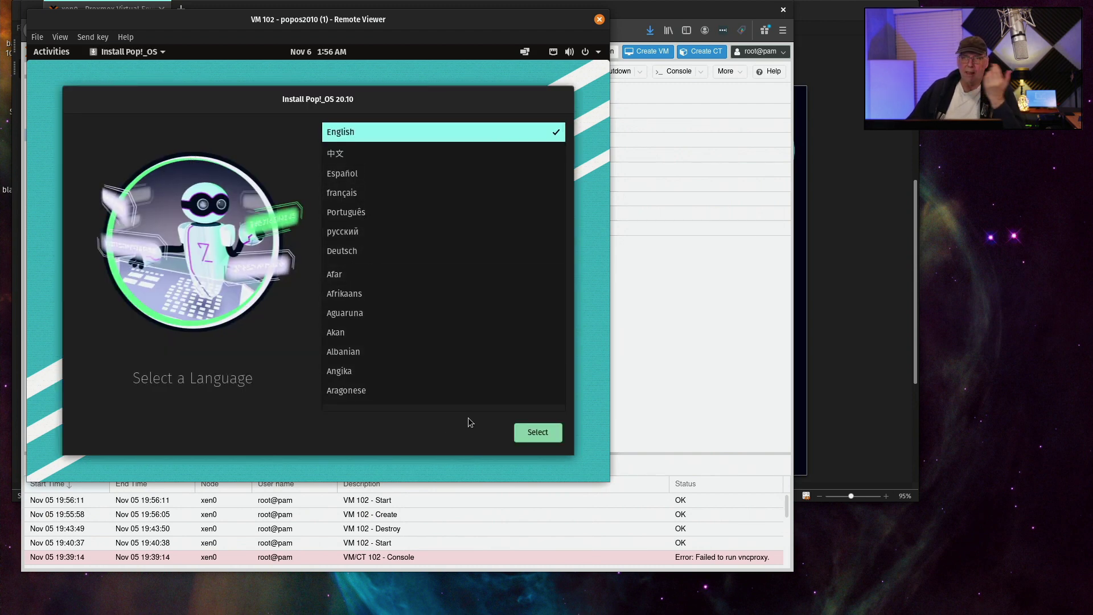
Choose English language, United States region and the Default English (US) keyboard
left_click(530, 435)
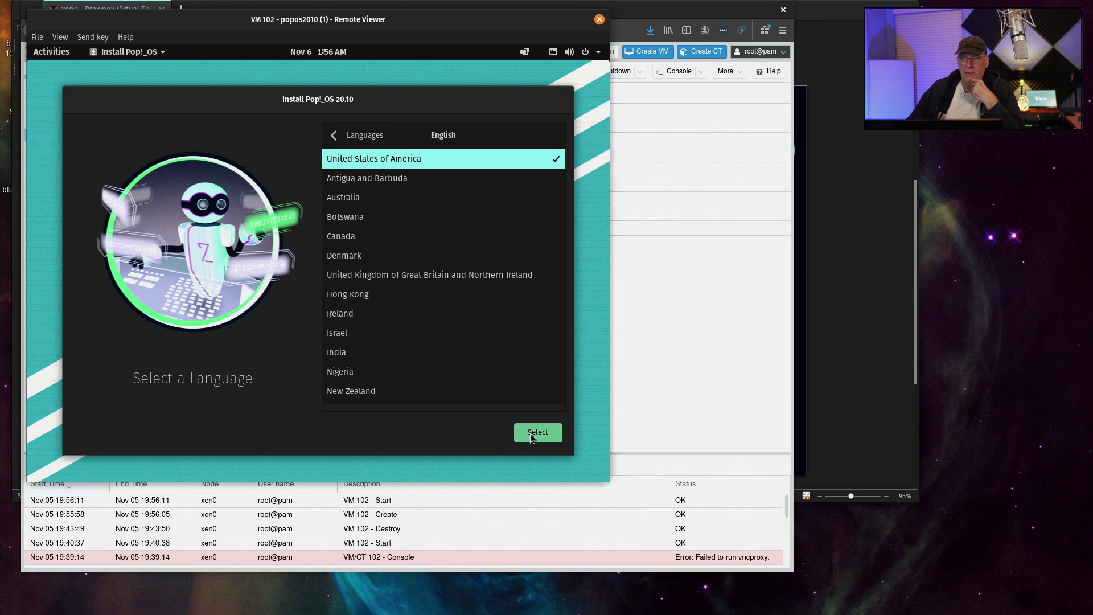
left_click(531, 433)
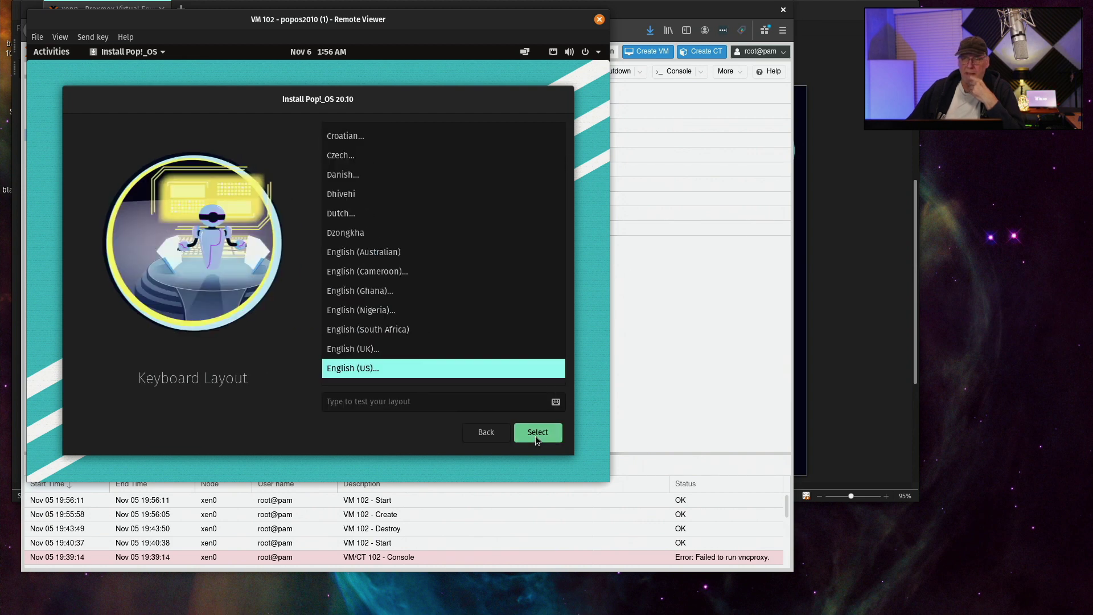
left_click(535, 434)
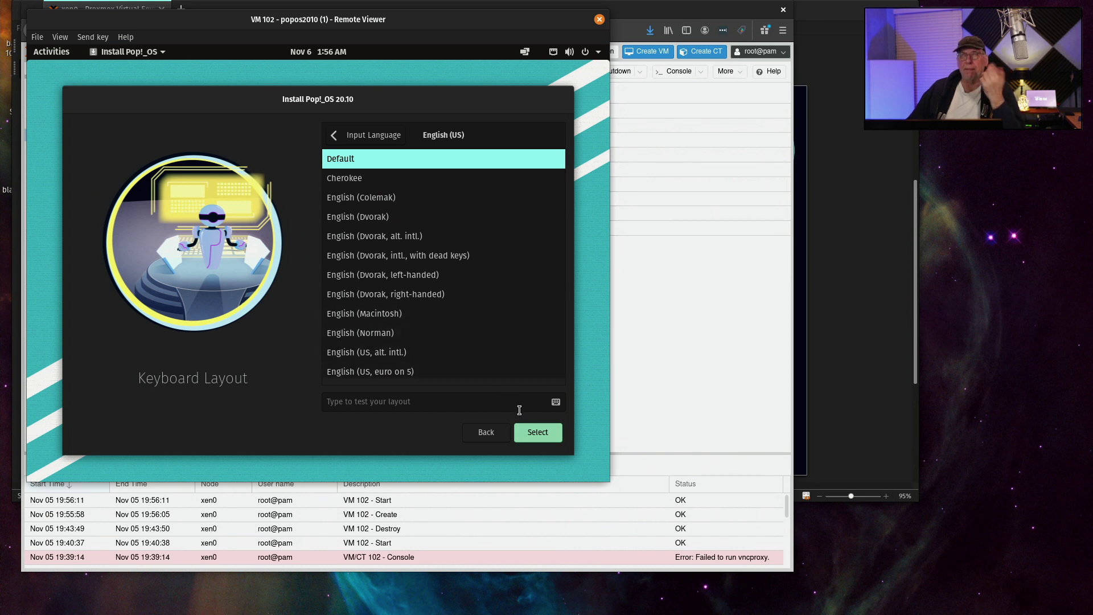
left_click(537, 435)
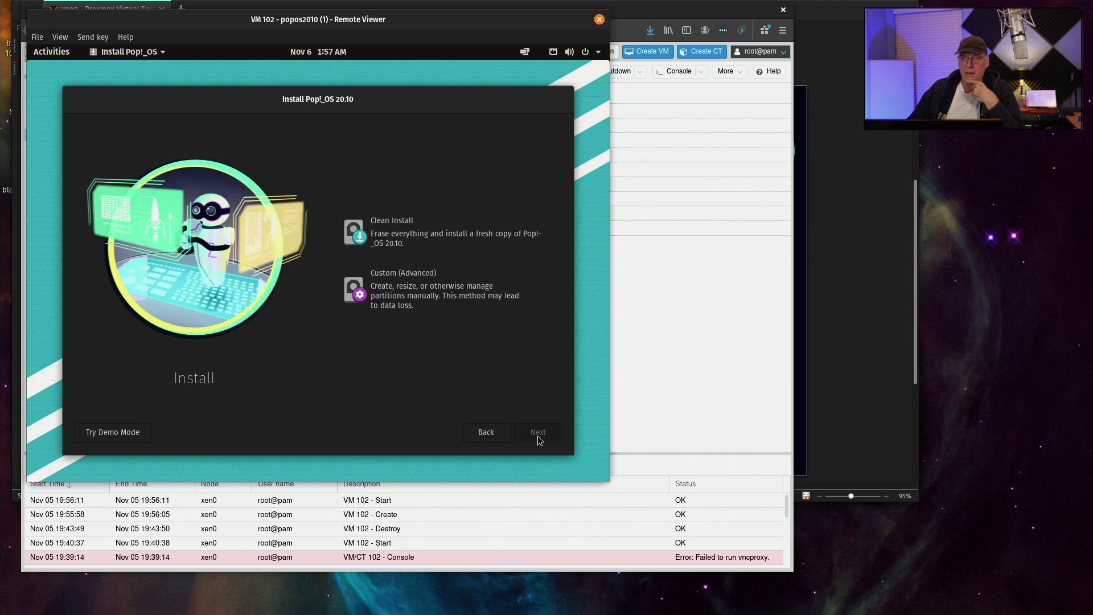
Pick Clean Install on the QEMU HARDDISK and erase it to install
left_click(426, 243)
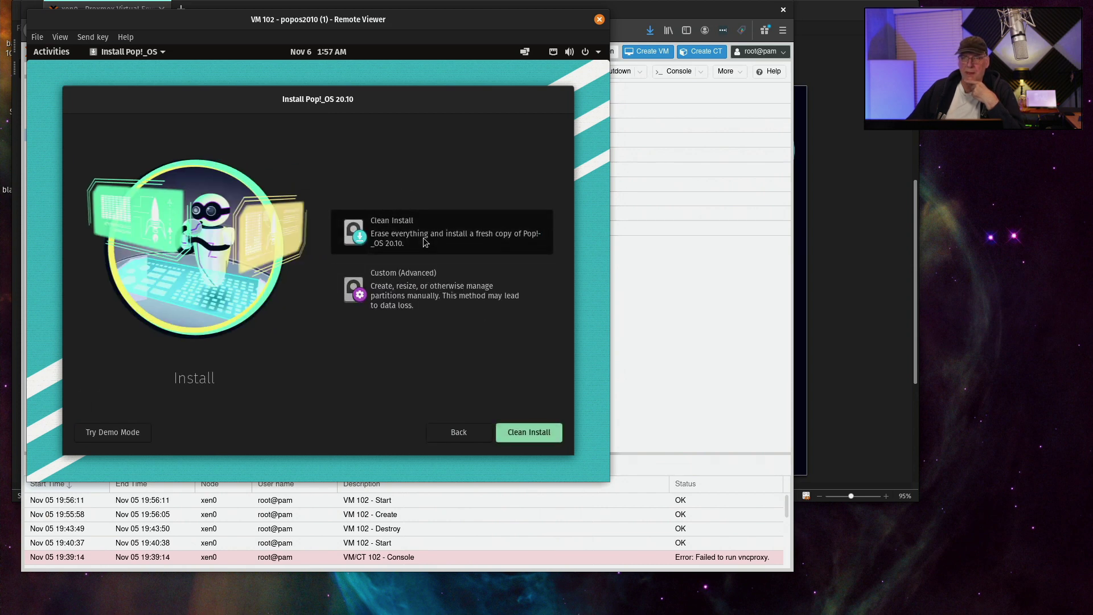
left_click(525, 432)
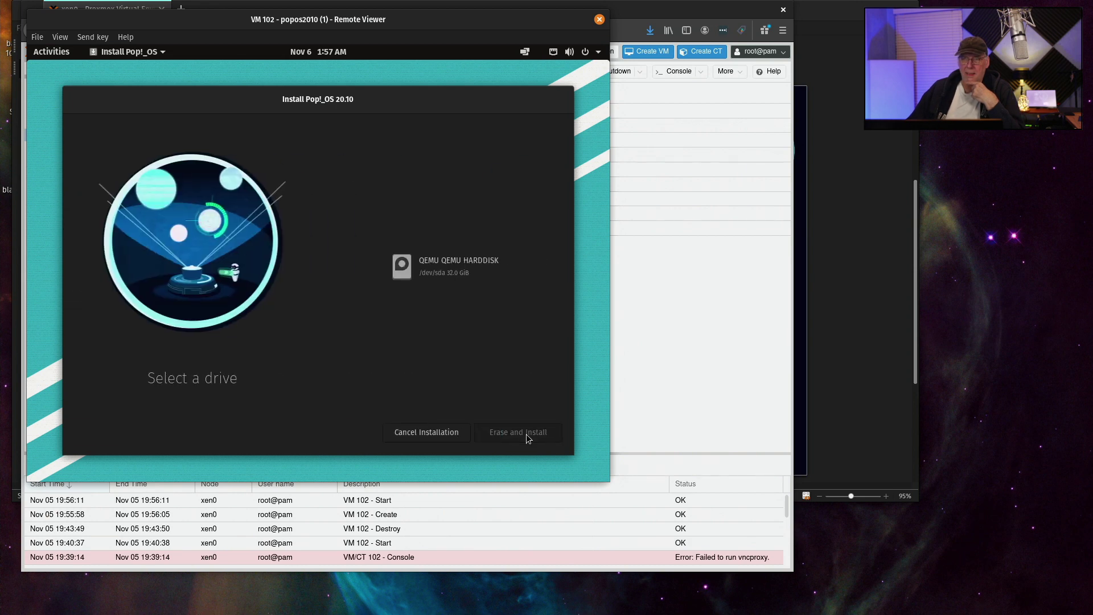
left_click(433, 266)
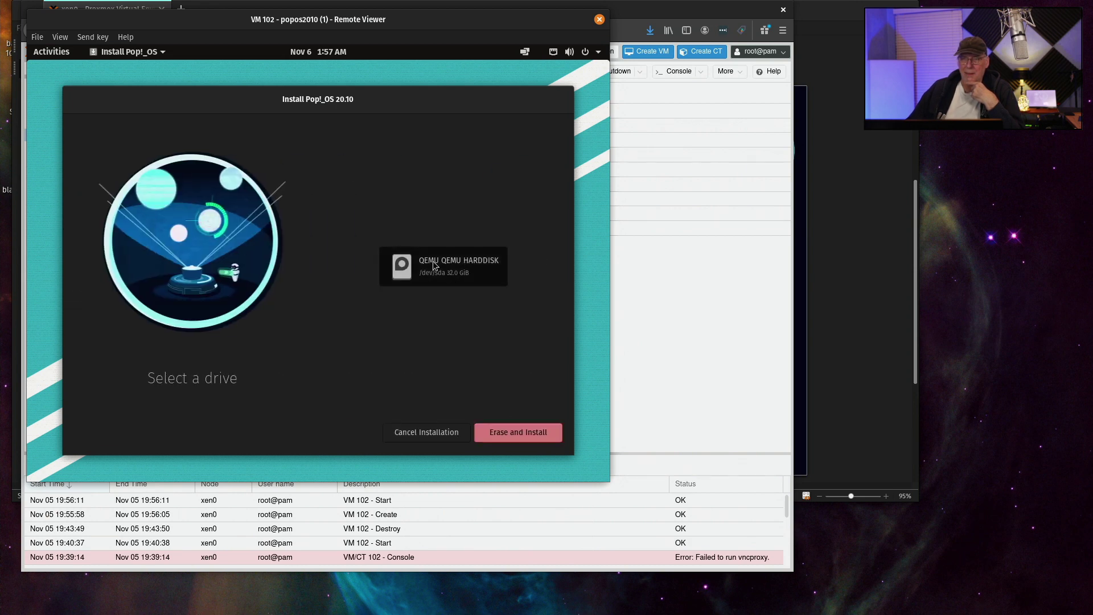
left_click(506, 431)
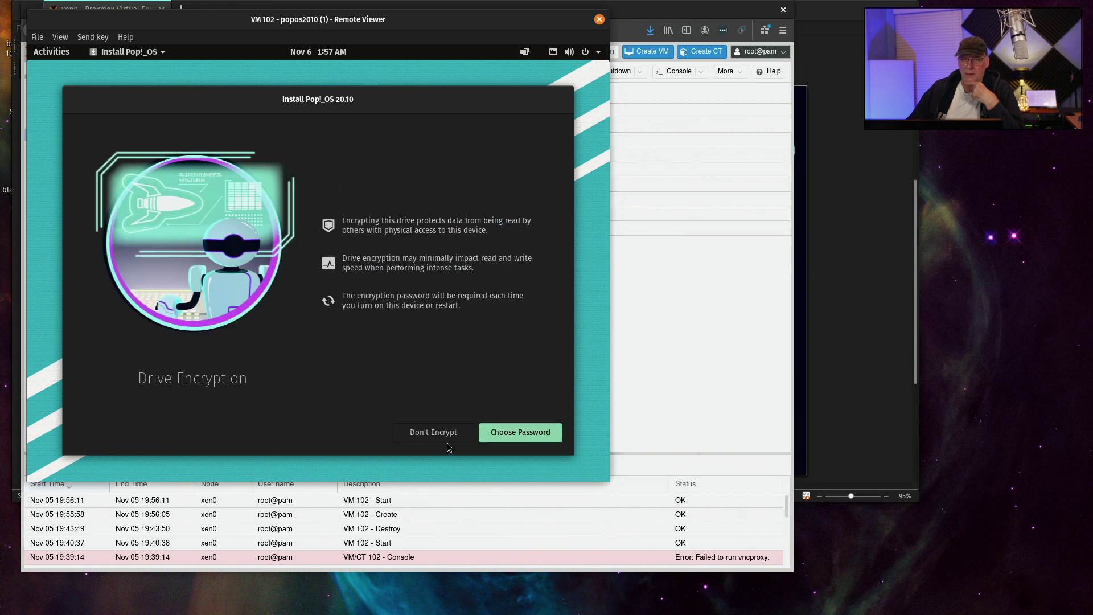
Choose Don't Encrypt and let the Pop!_OS installation run to completion
left_click(433, 432)
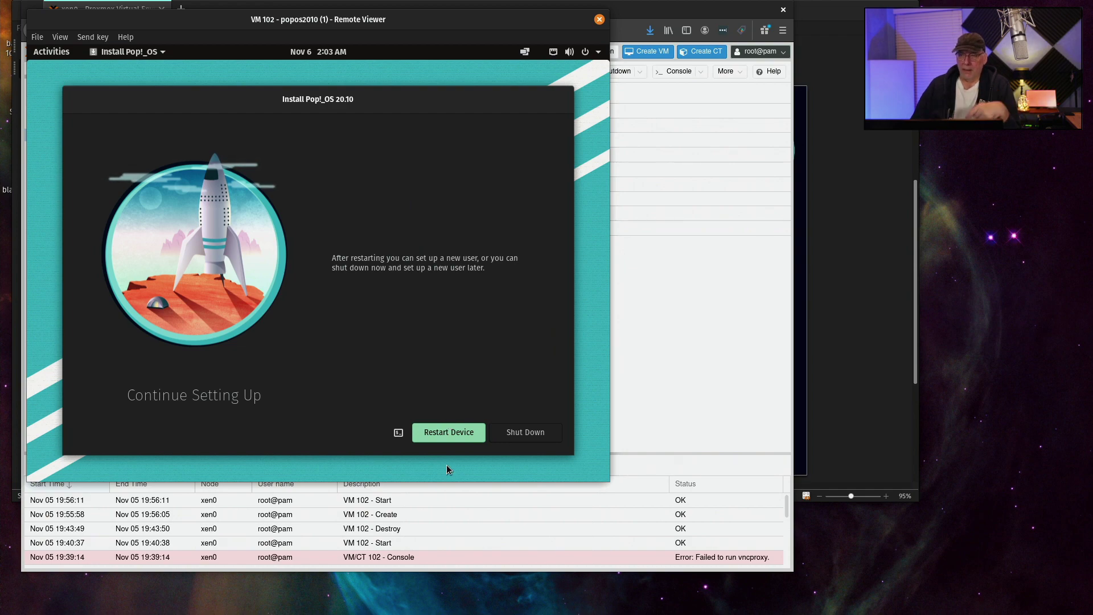
Restart the device to boot into the installed Pop!_OS
left_click(436, 432)
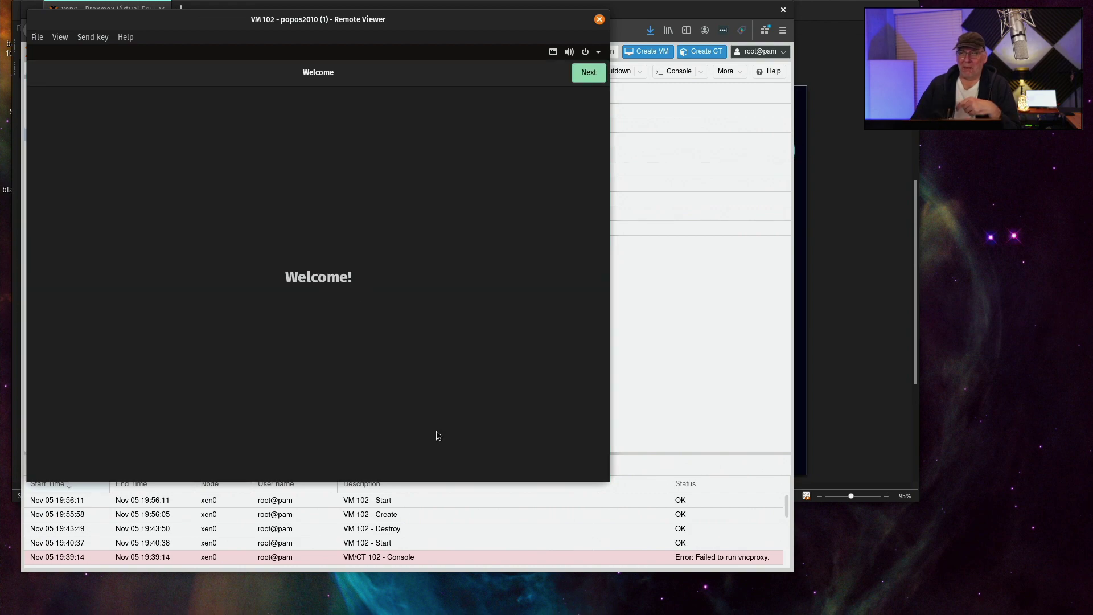
Accept the keyboard layout, turn off location services, keep Chicago time zone, skip online accounts
left_click(590, 79)
left_click(586, 76)
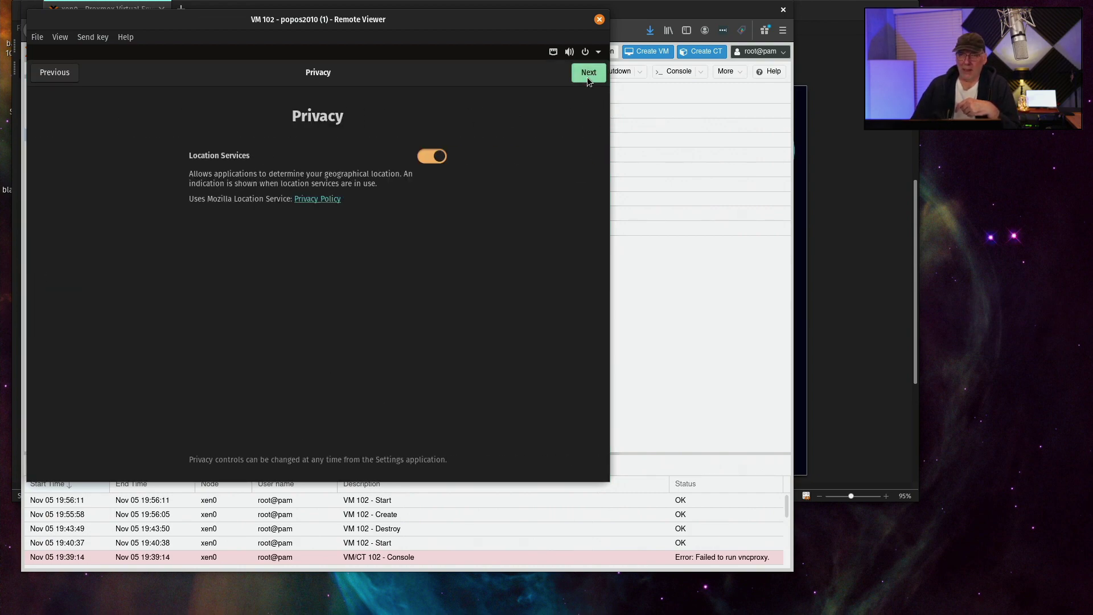
left_click(436, 156)
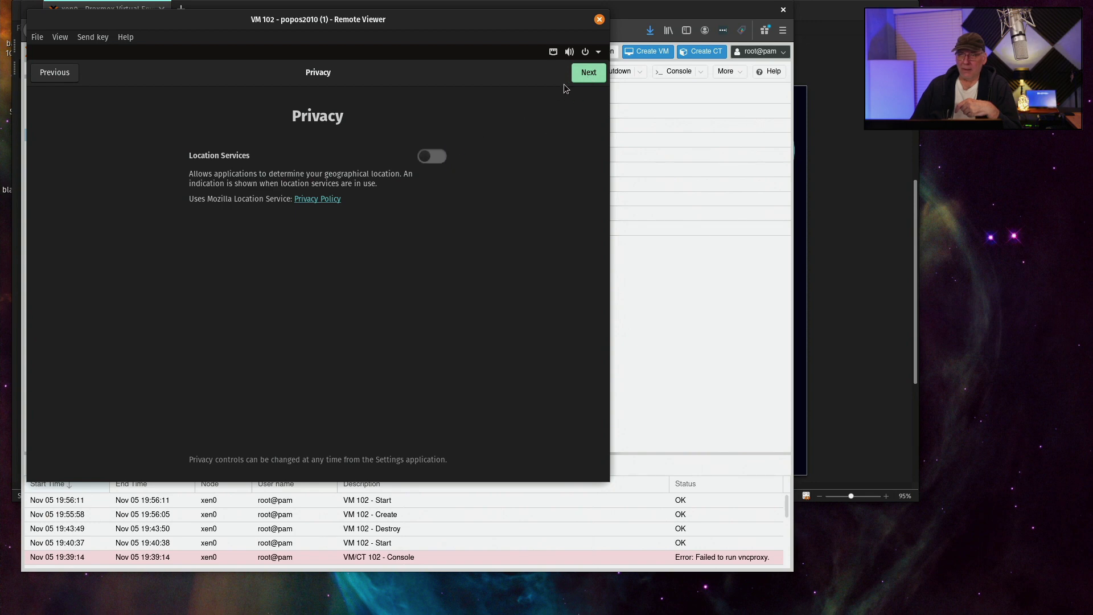
left_click(587, 77)
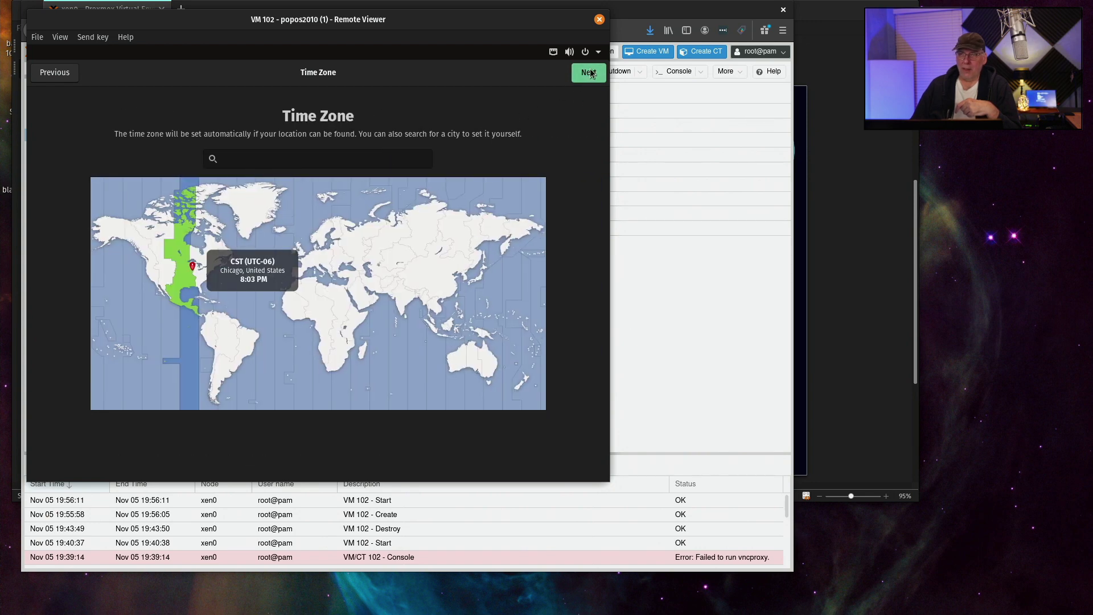
left_click(591, 74)
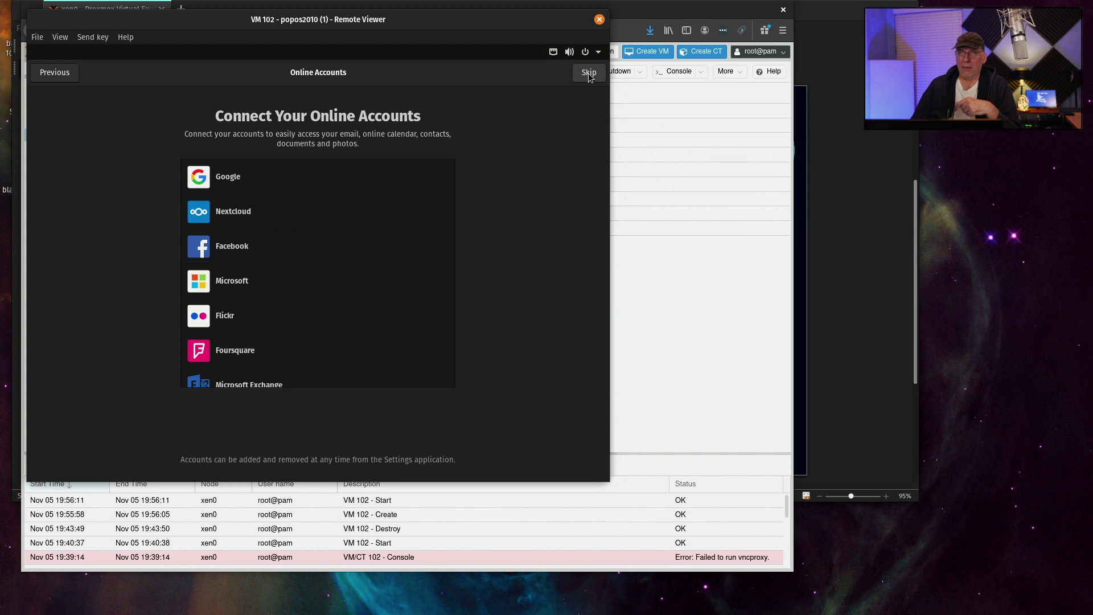
left_click(589, 73)
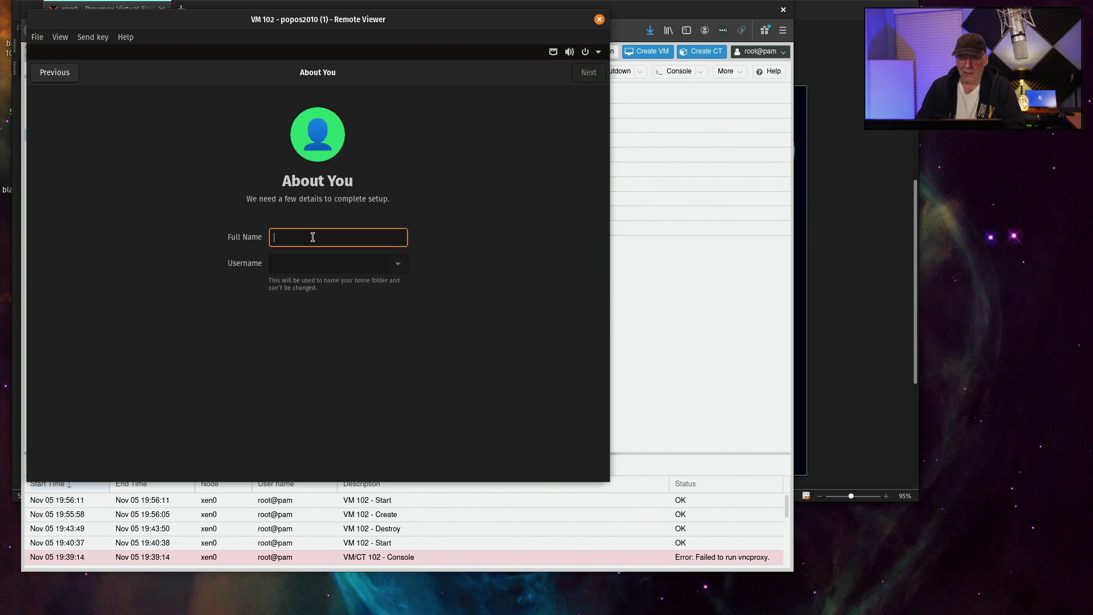
Enter the user's full name, set and confirm the account password, and start using Pop!_OS
type("djware")
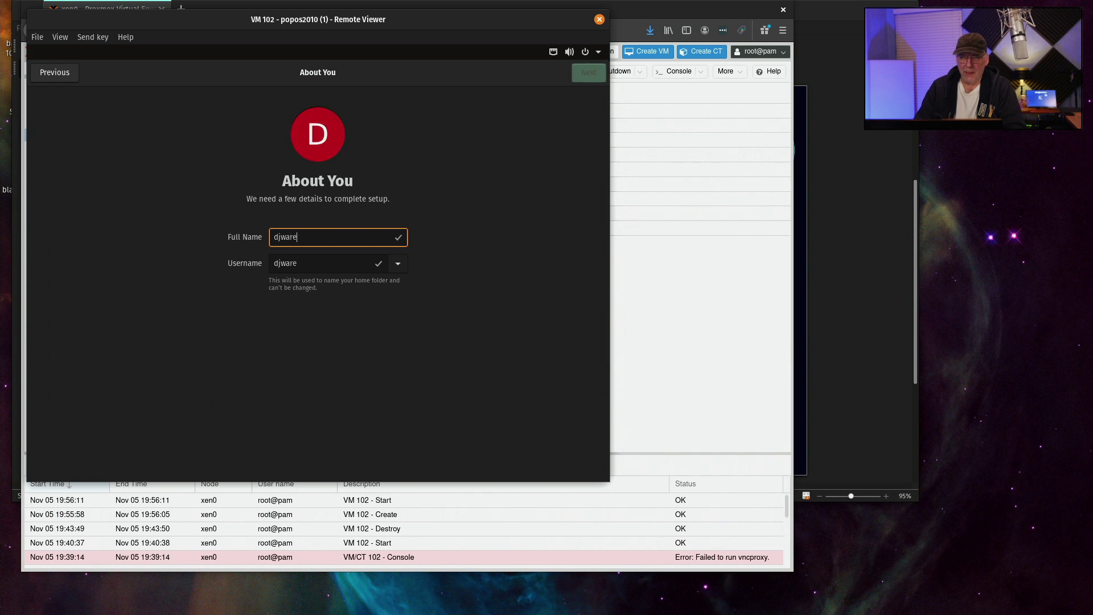
left_click(589, 73)
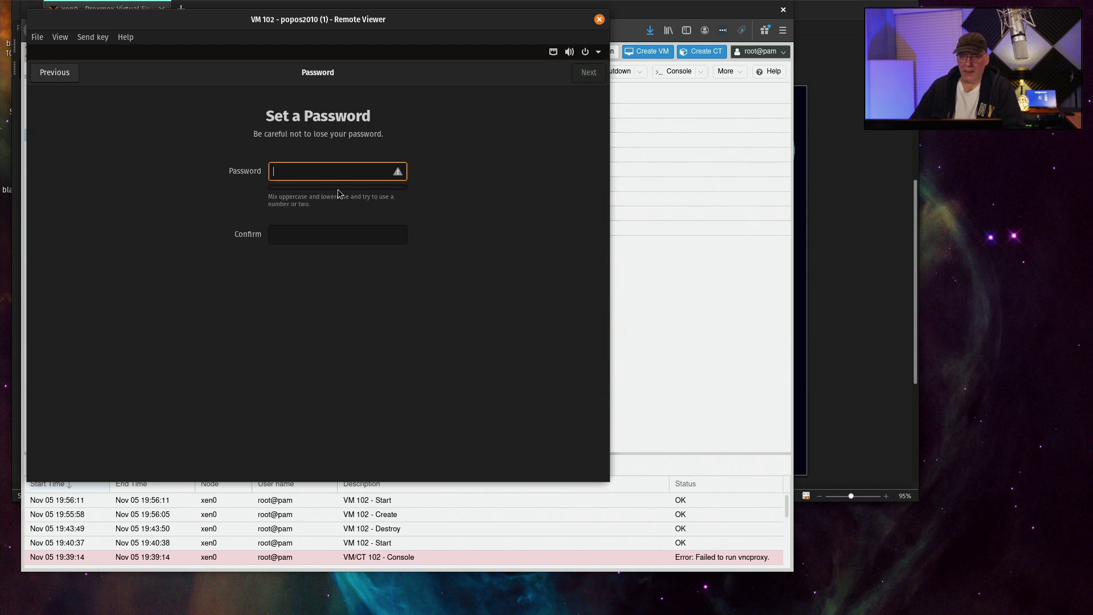
type("*****")
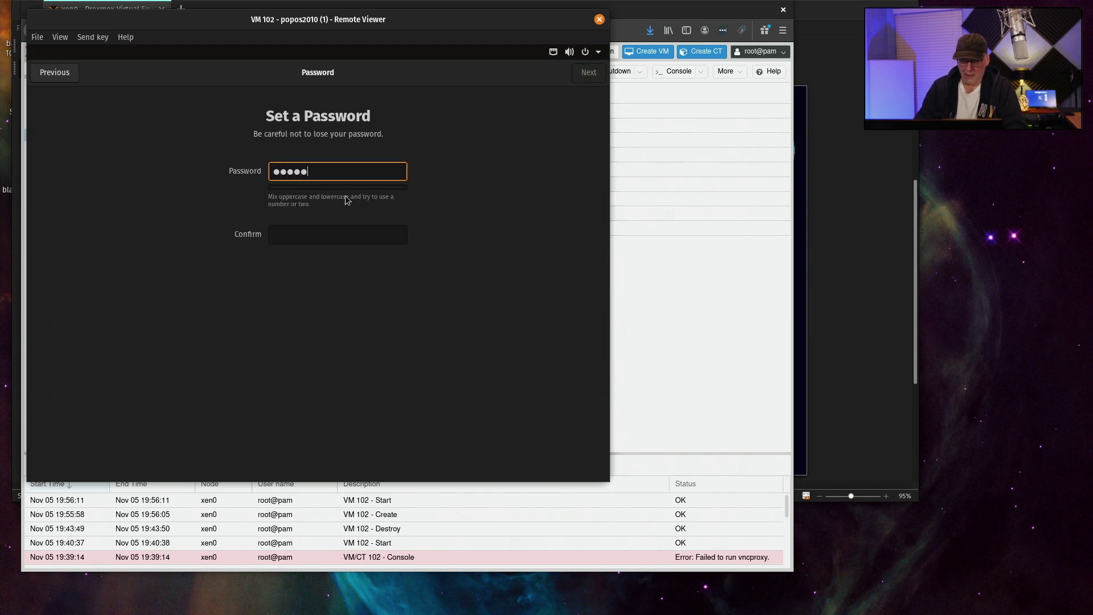
type("******")
key("Tab")
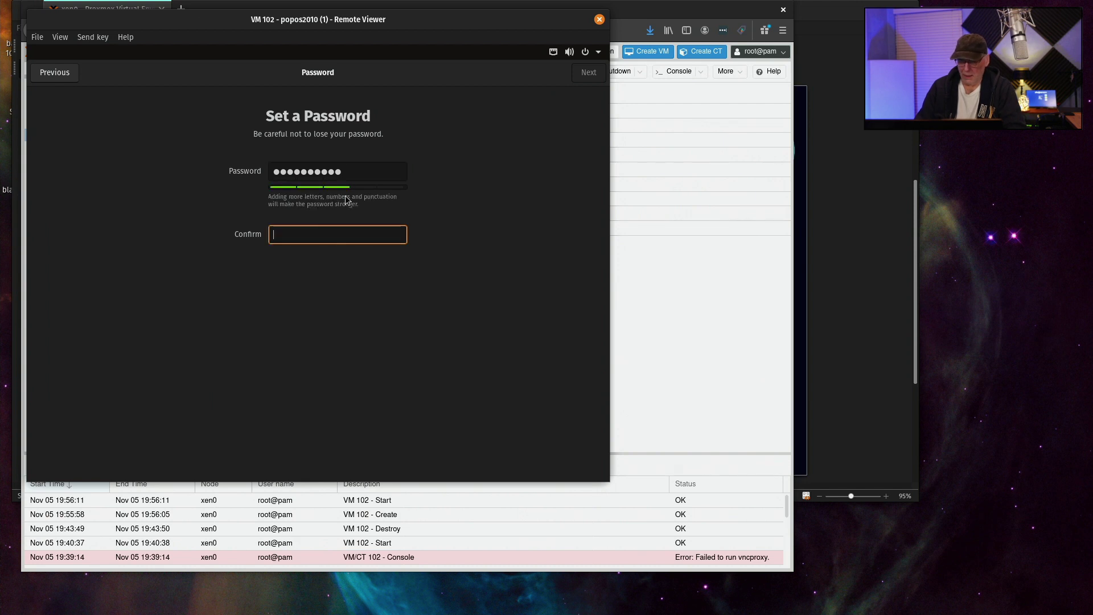
type("*********")
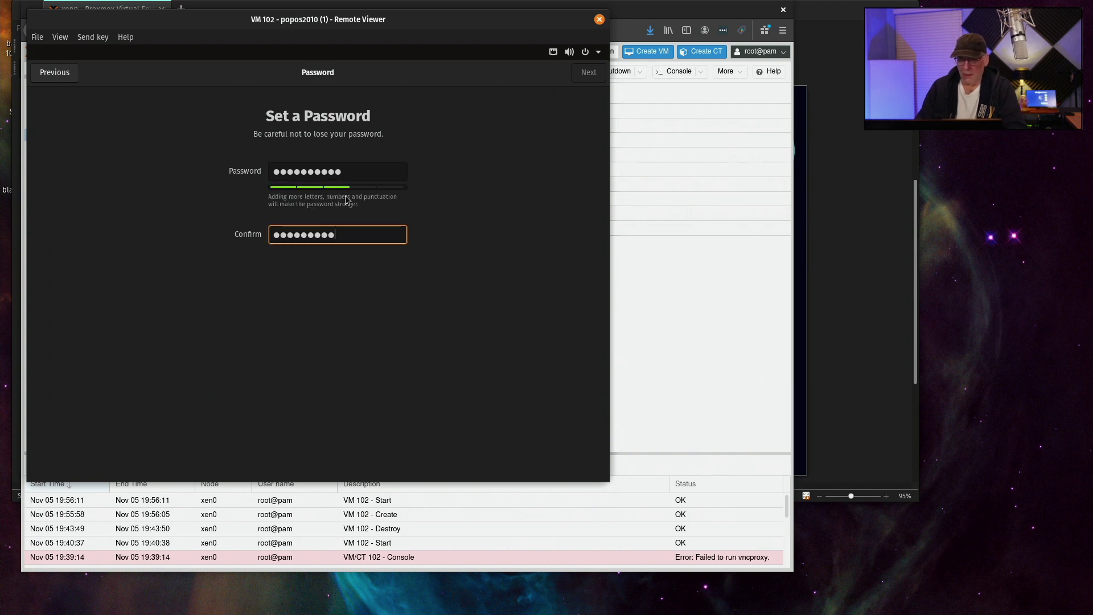
type("**")
left_click(596, 77)
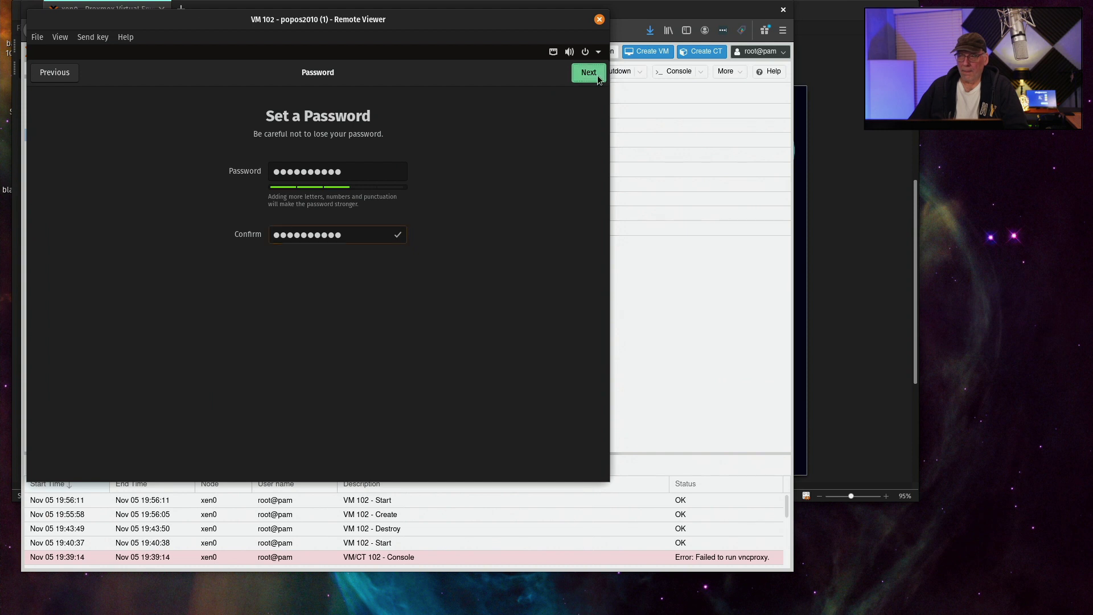
left_click(597, 79)
left_click(299, 354)
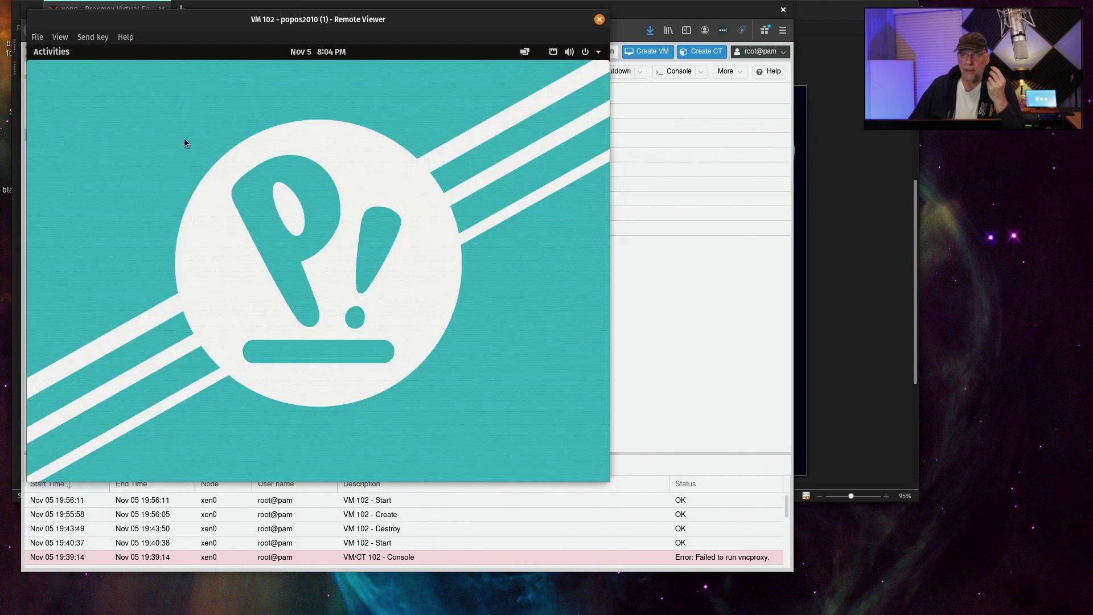
Launch a Terminal and Pop!_Shop, then view Pop!_Shop's Installed software list
left_click(47, 52)
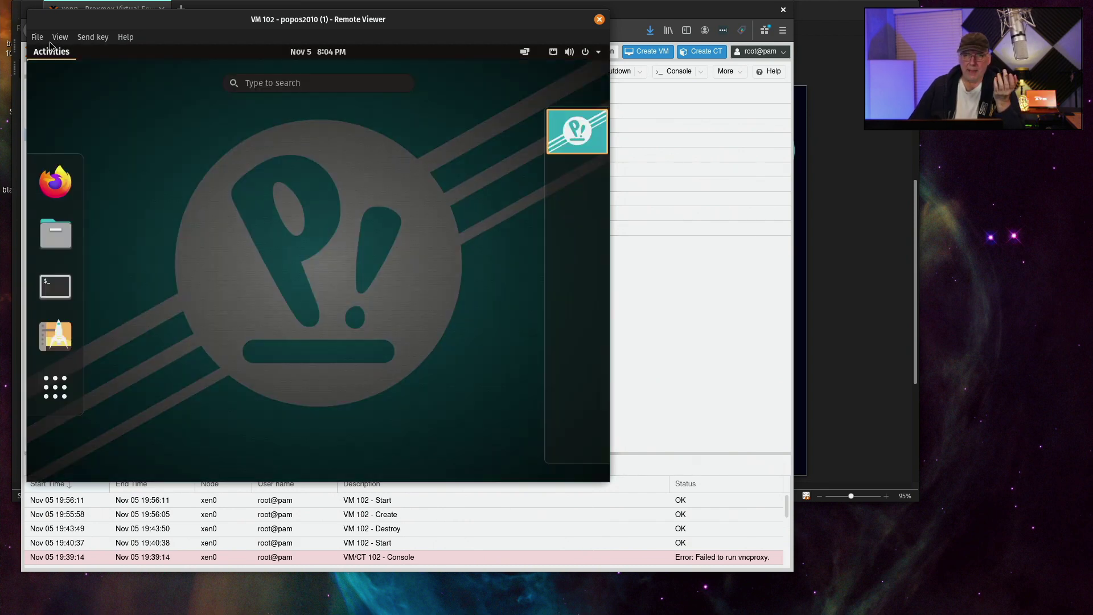
left_click(65, 302)
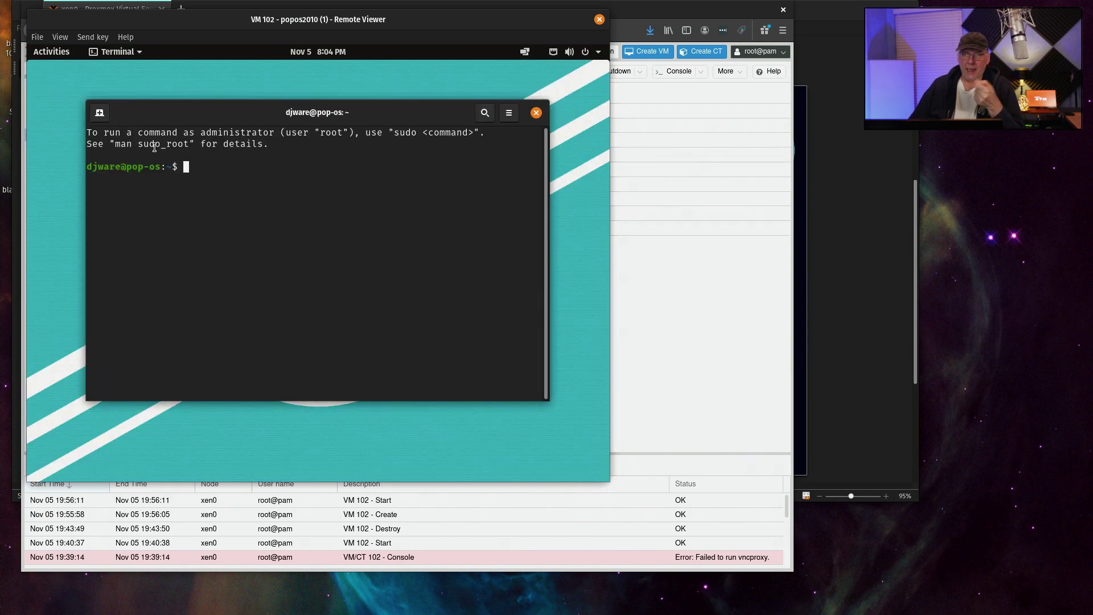
left_click(59, 56)
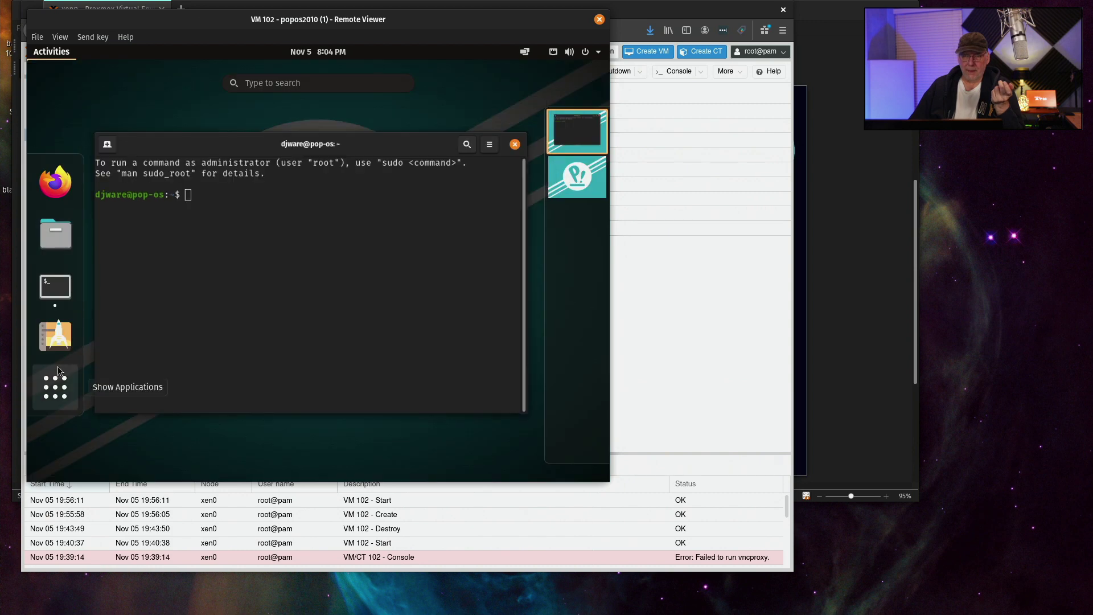
left_click(54, 341)
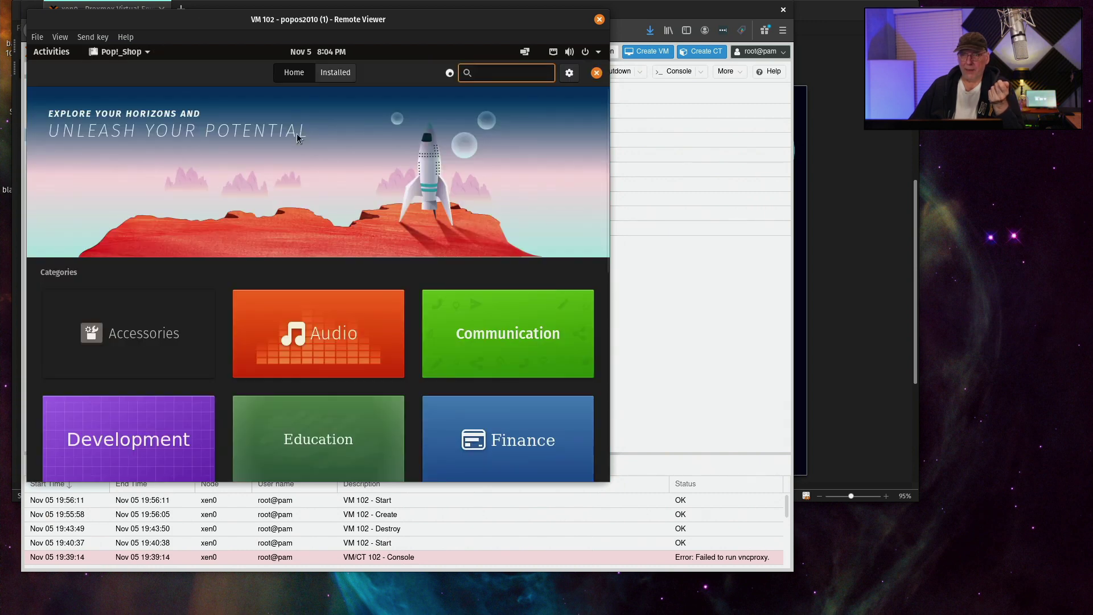
left_click(338, 78)
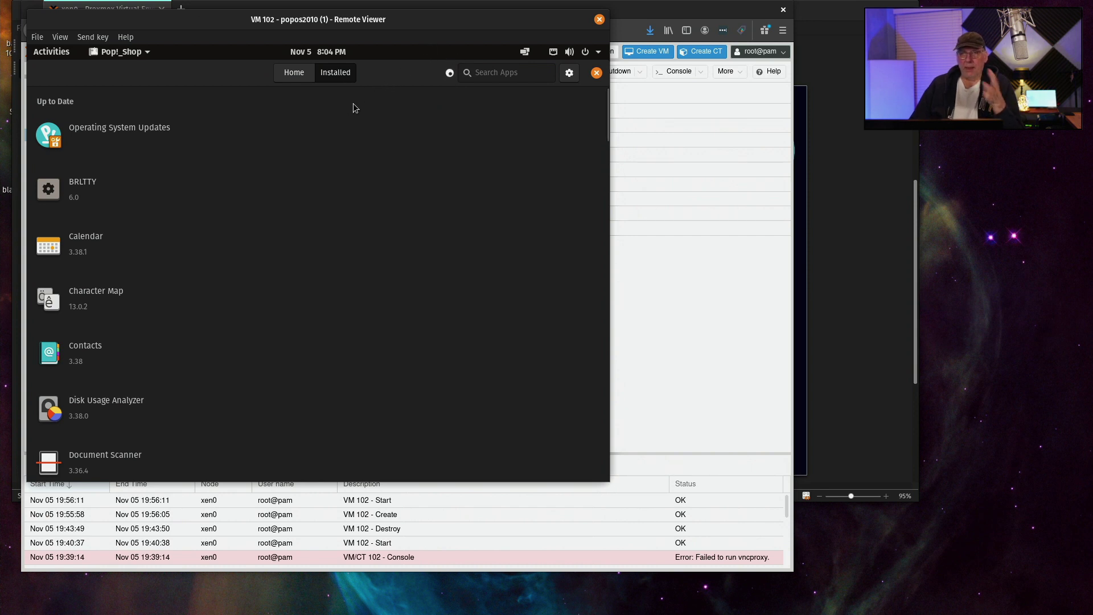
left_click(569, 74)
Review the Updates software sources, then trigger Update All and cancel its authentication prompt
left_click(569, 73)
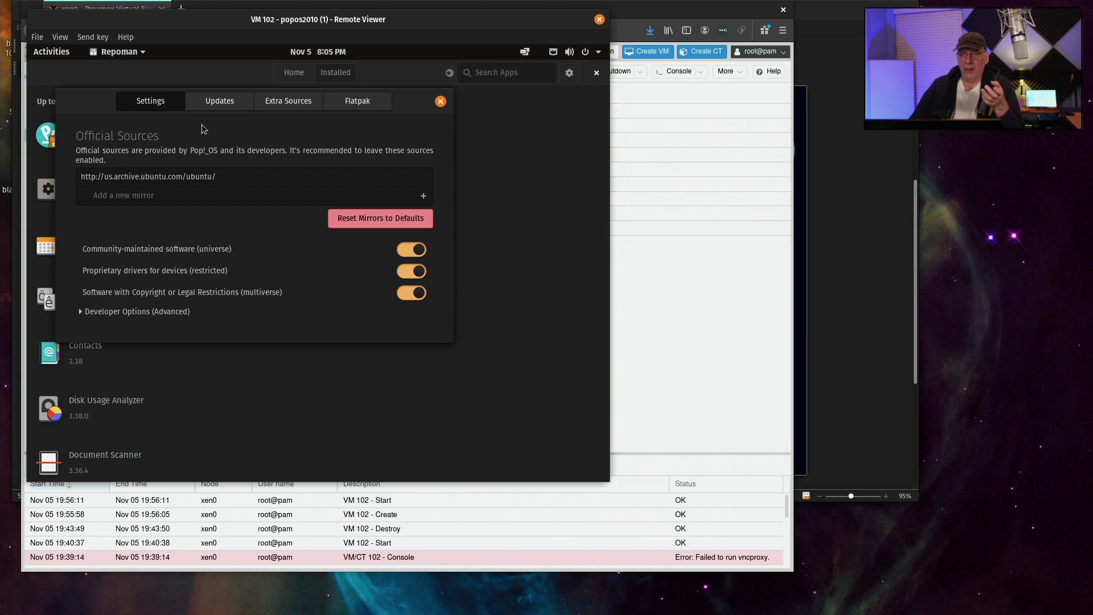
left_click(222, 103)
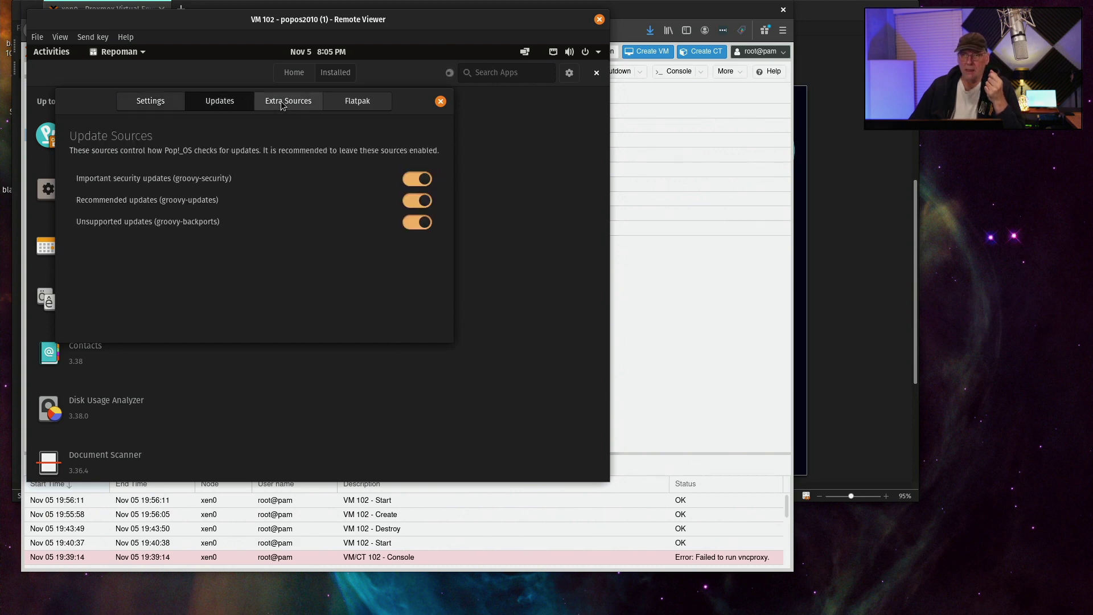
key("Escape")
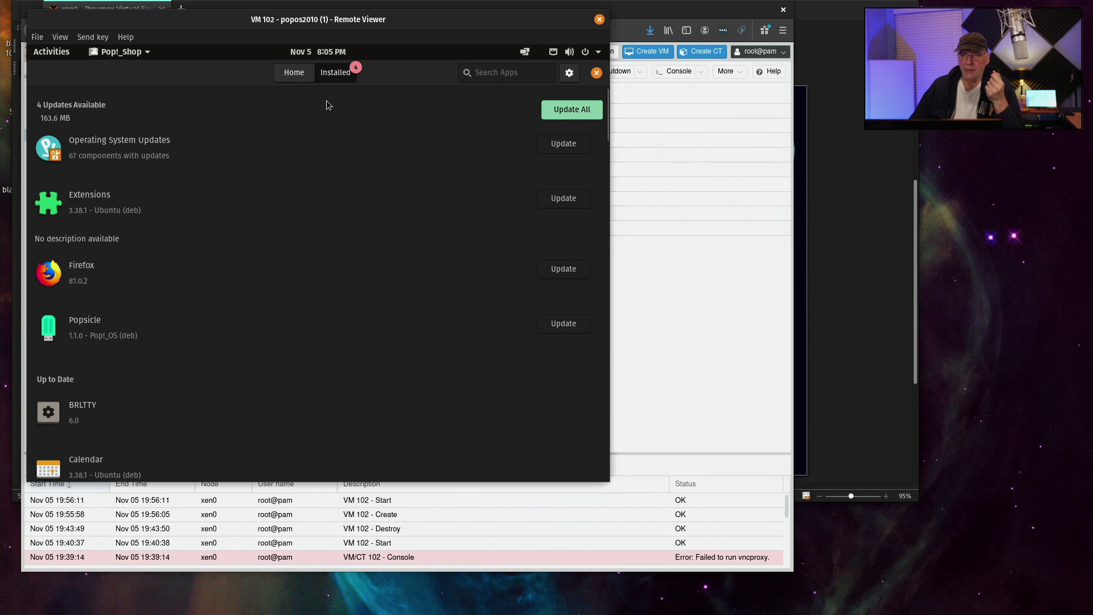
left_click(570, 110)
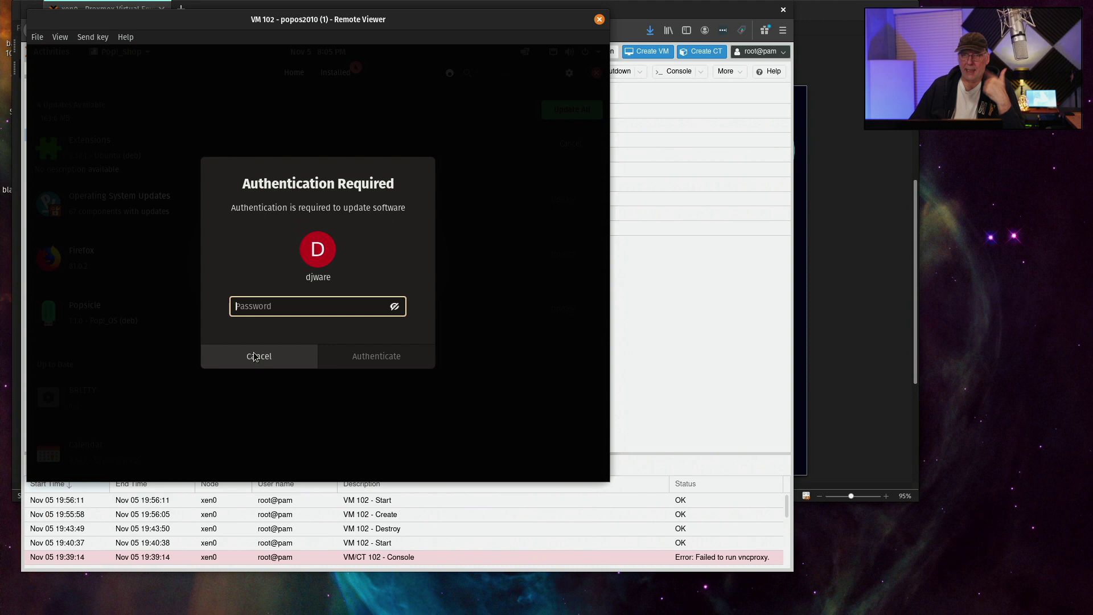
left_click(254, 355)
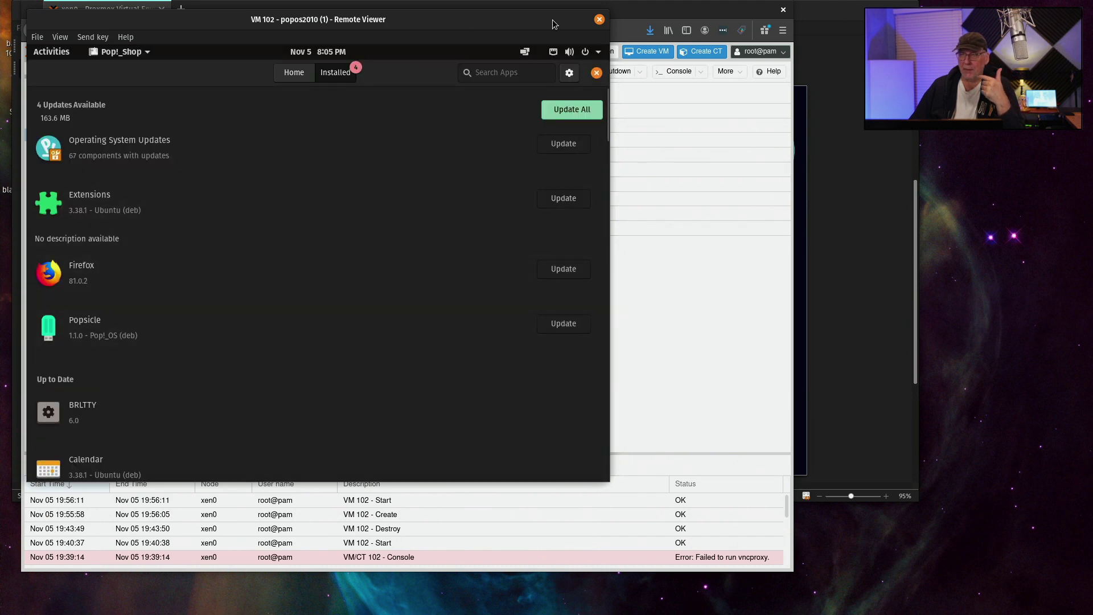
Close the viewer session, reopen the VM's console in Remote Viewer, and close Pop!_Shop
left_click(599, 20)
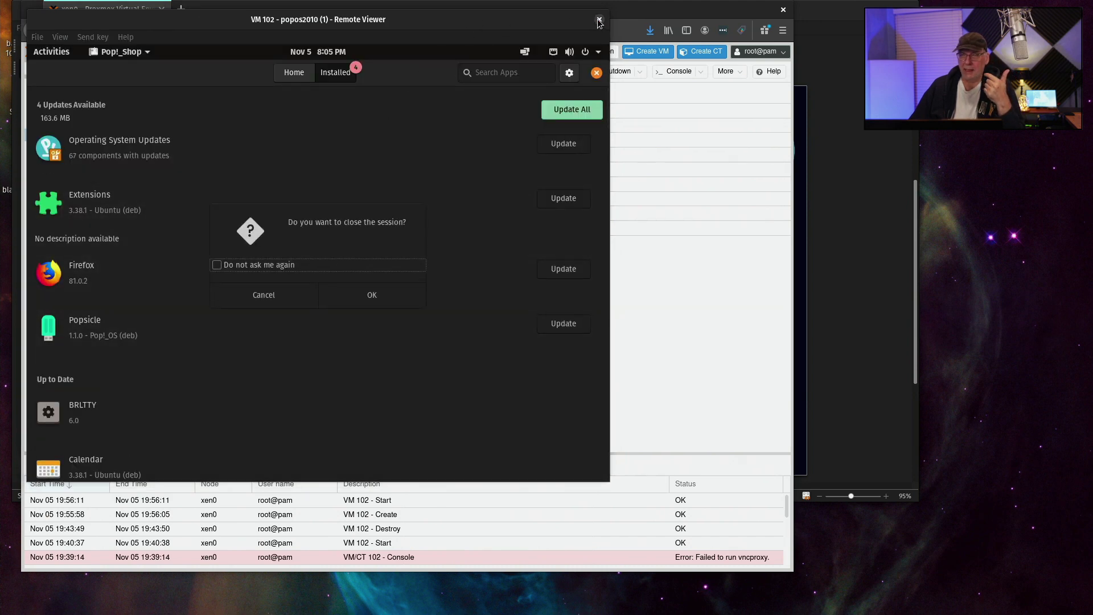
left_click(370, 293)
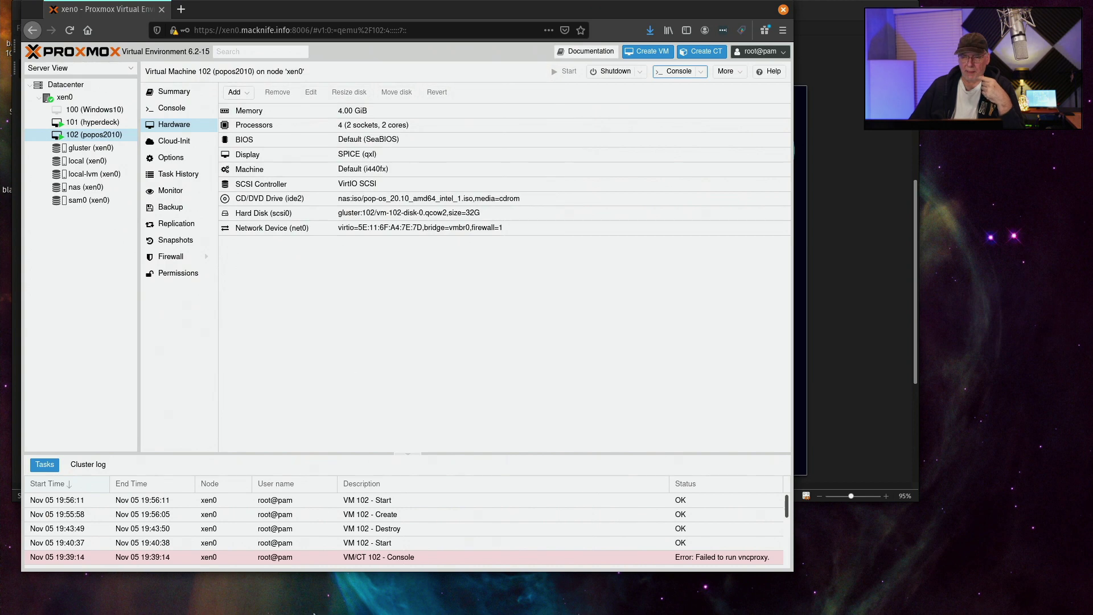
mouse_move(220, 602)
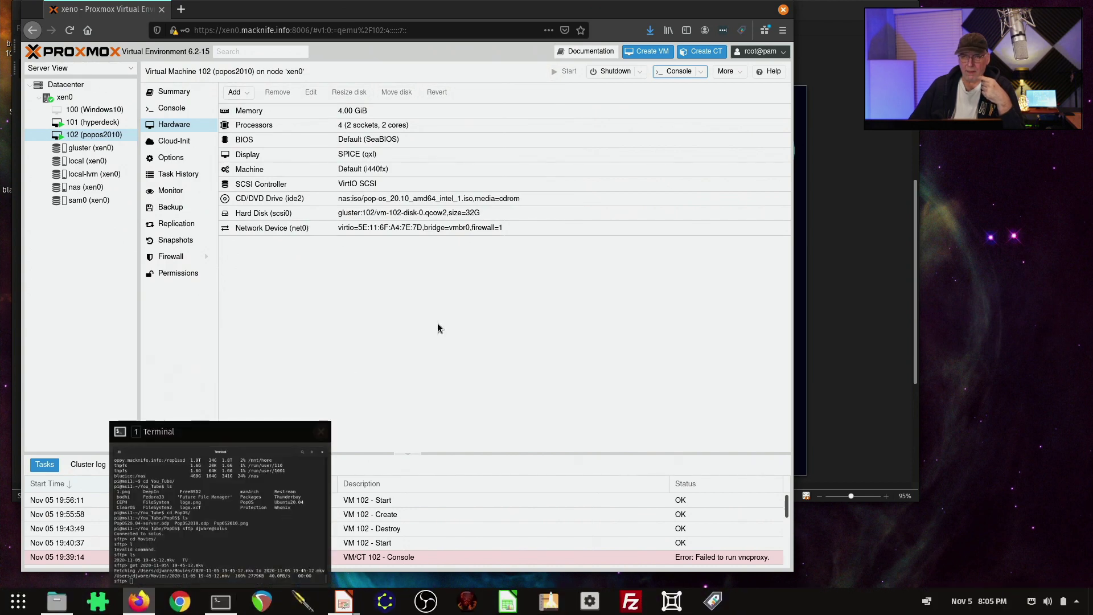
left_click(677, 71)
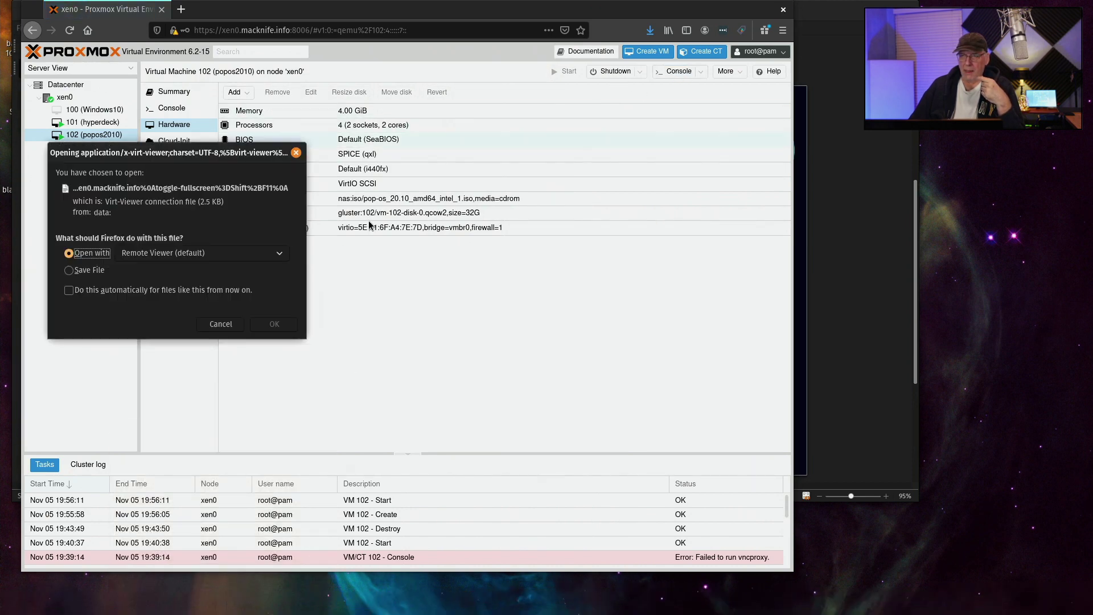
left_click(274, 324)
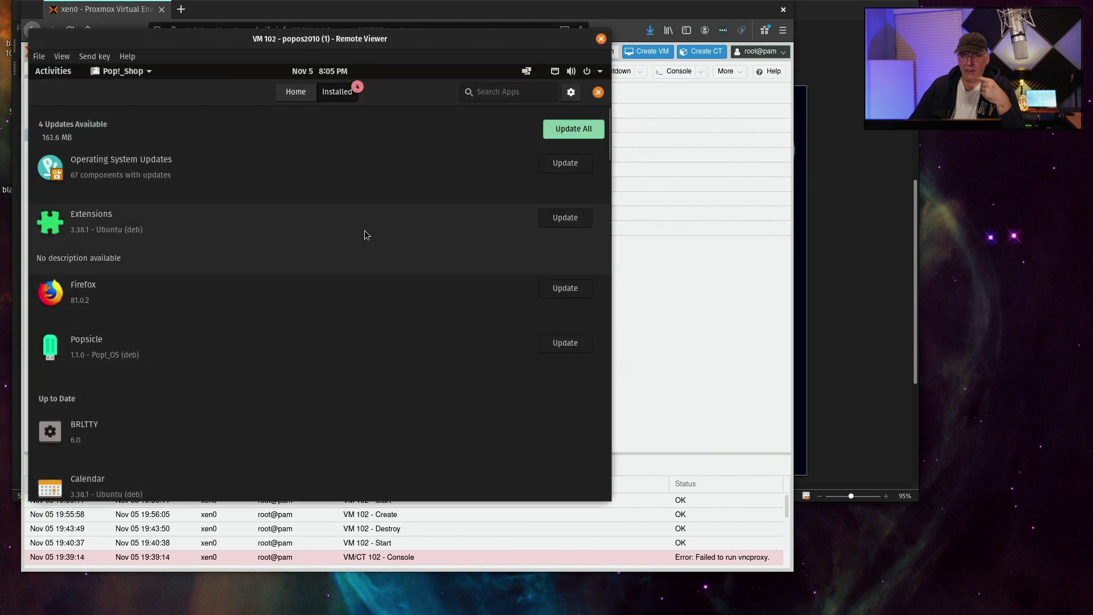
left_click(597, 92)
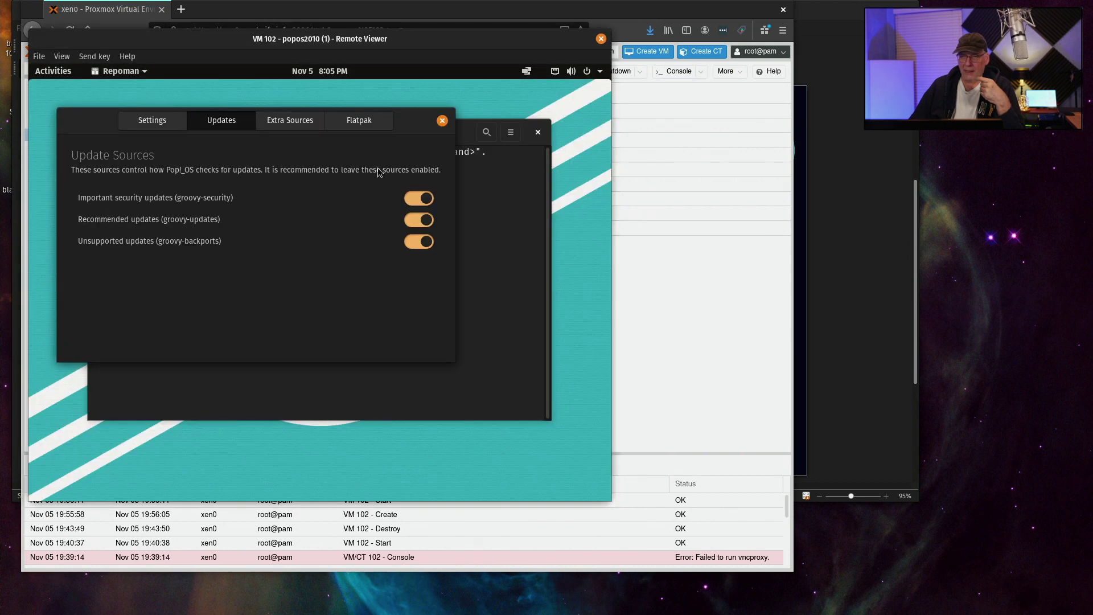
Close the sources window and run 'sudo apt update && sudo apt upgrade -y' with the sudo password
left_click(443, 120)
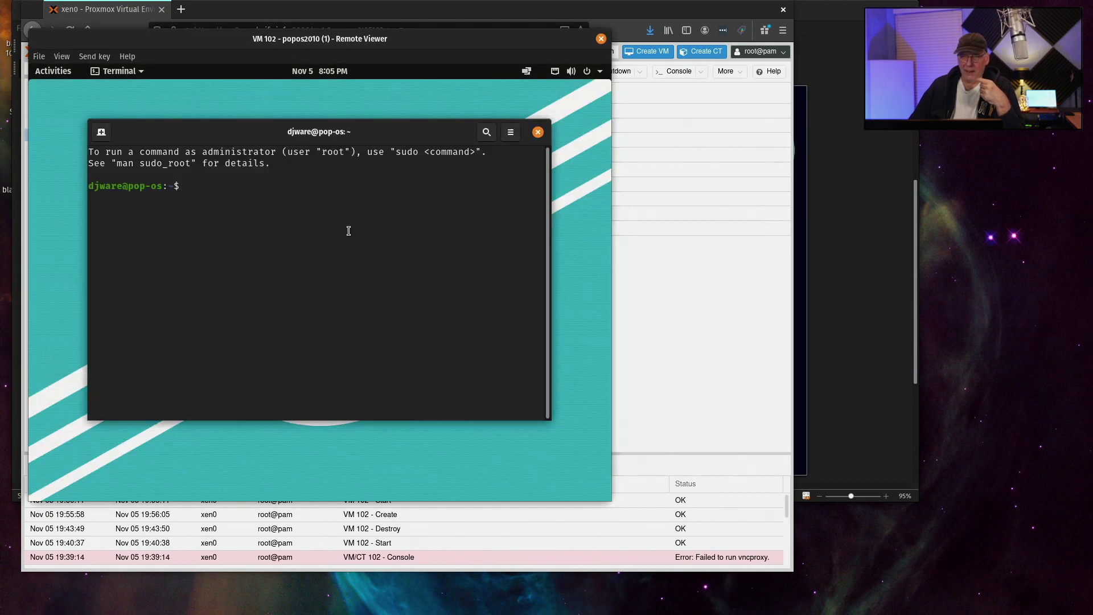
type("sudo apt ")
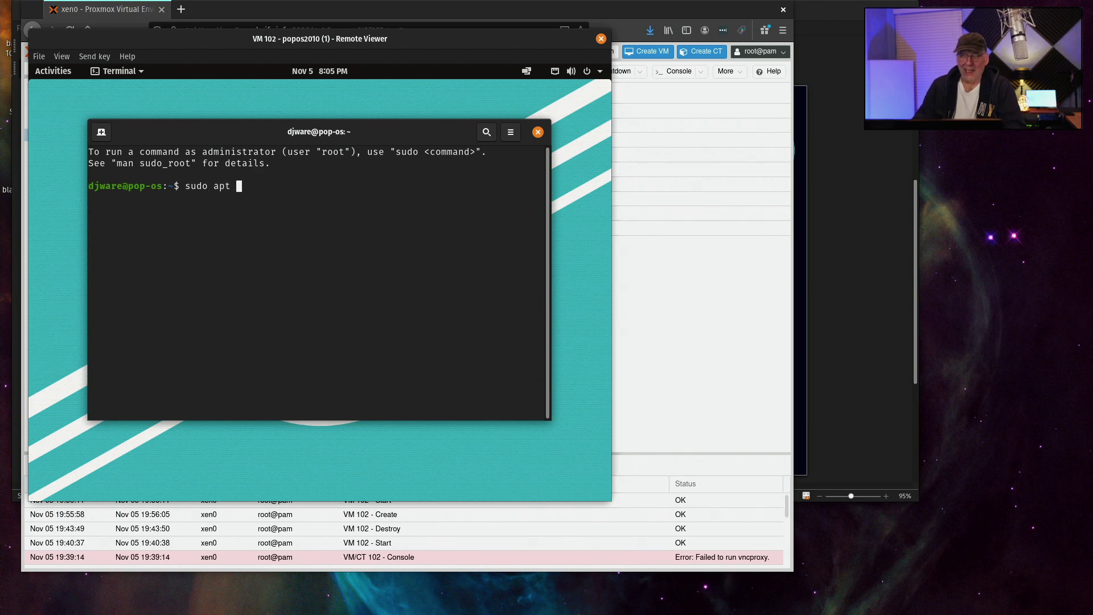
type("update &&")
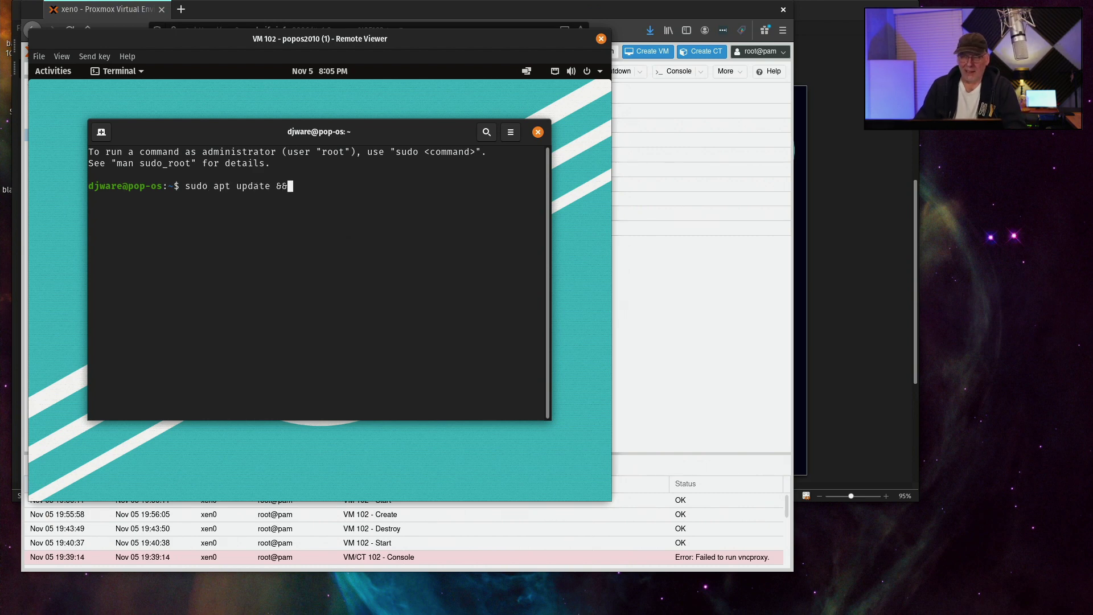
type(" sudo ap")
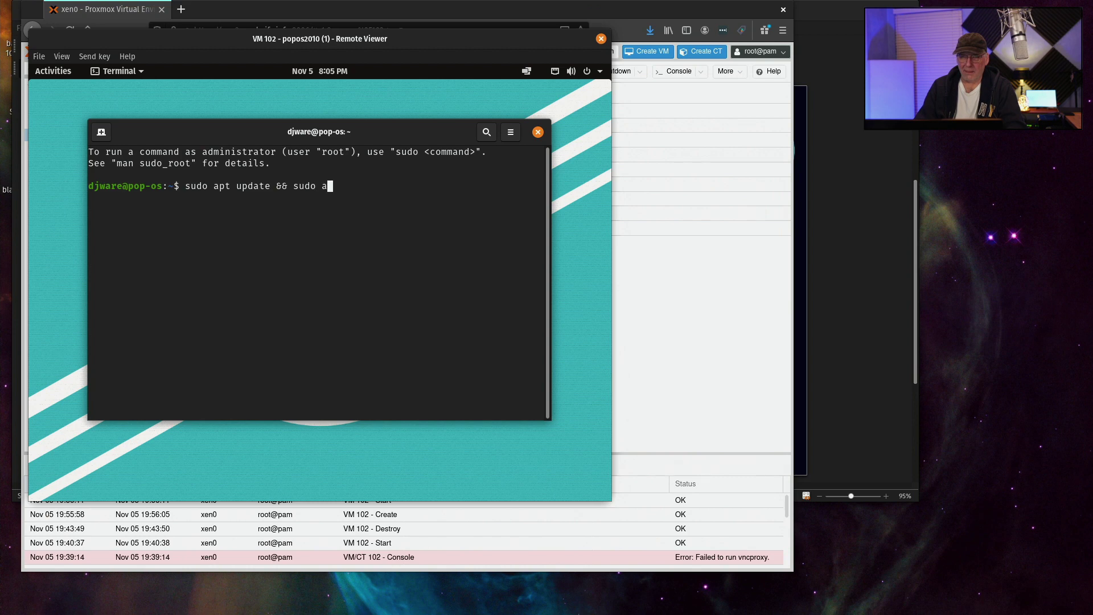
type("t upgrade ")
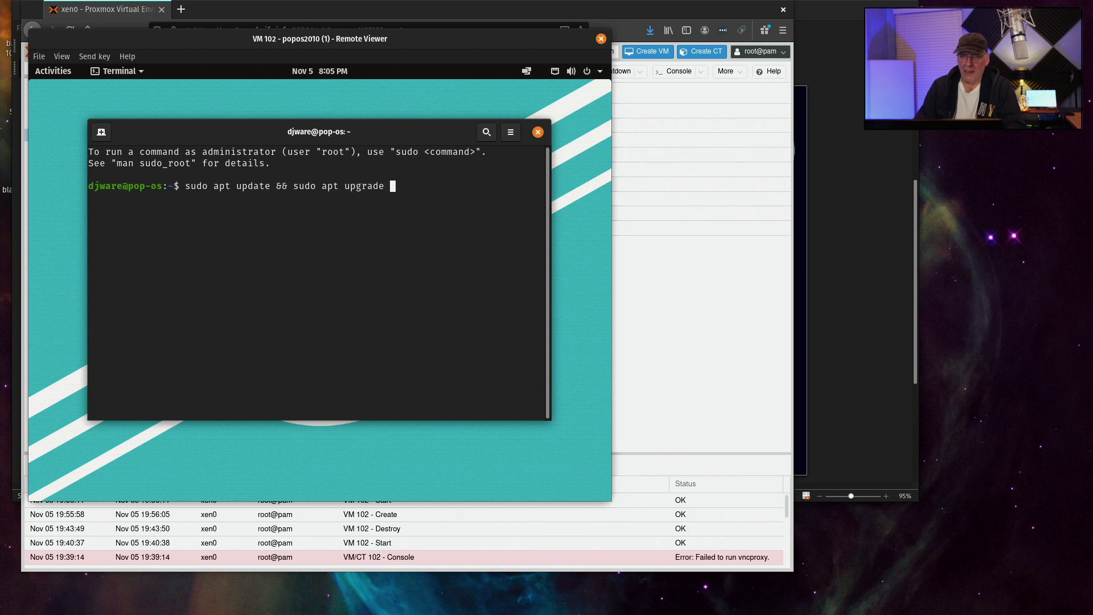
type("-y")
key("Return")
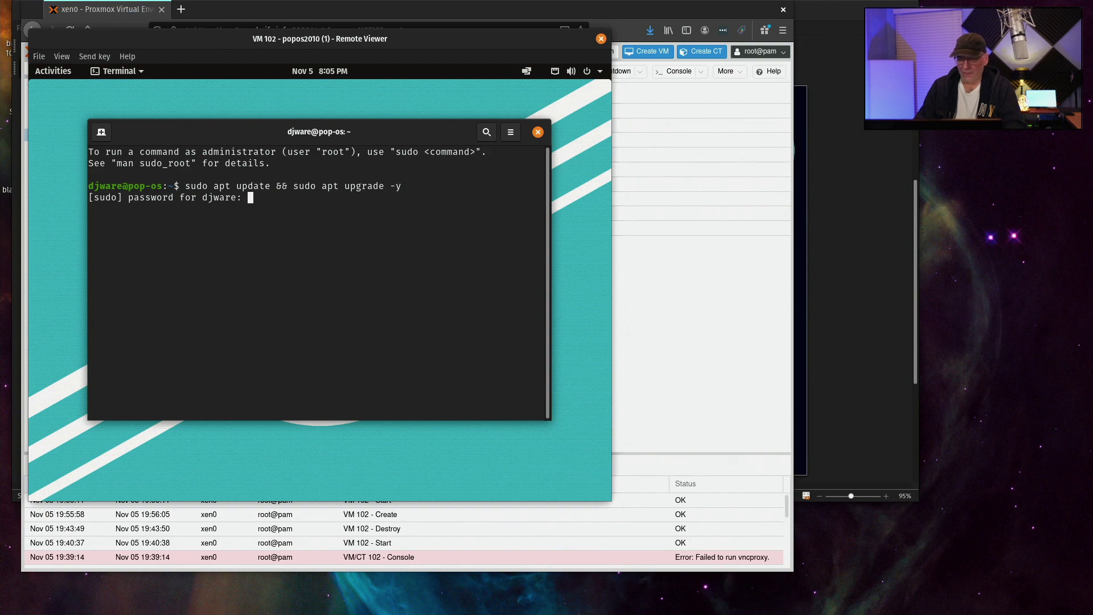
key("Return")
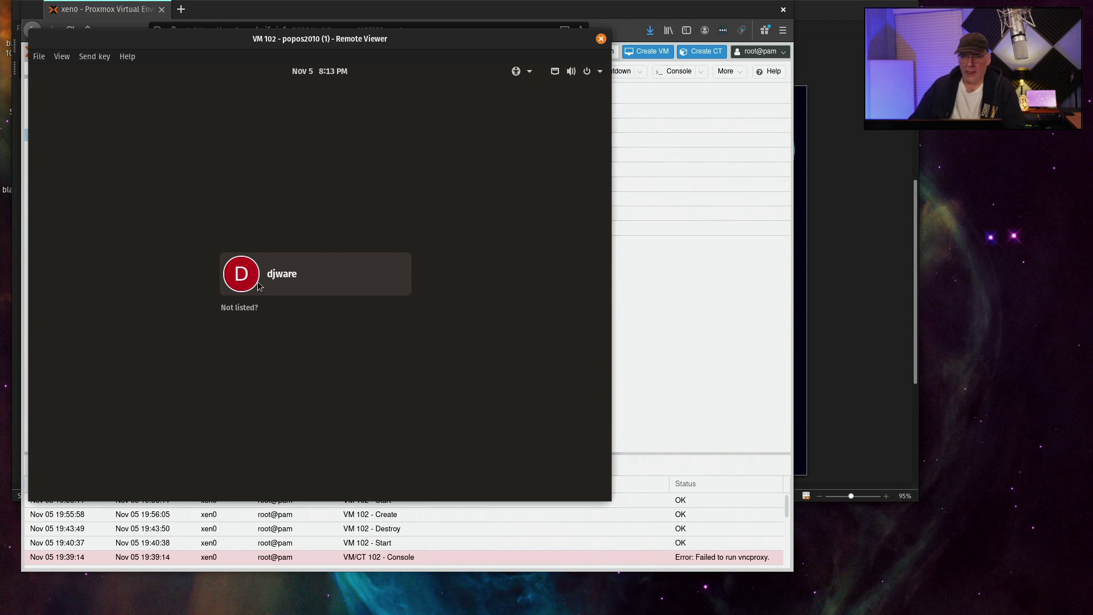
Log in to the VM's user account with its password, correcting a mistyped attempt
left_click(256, 279)
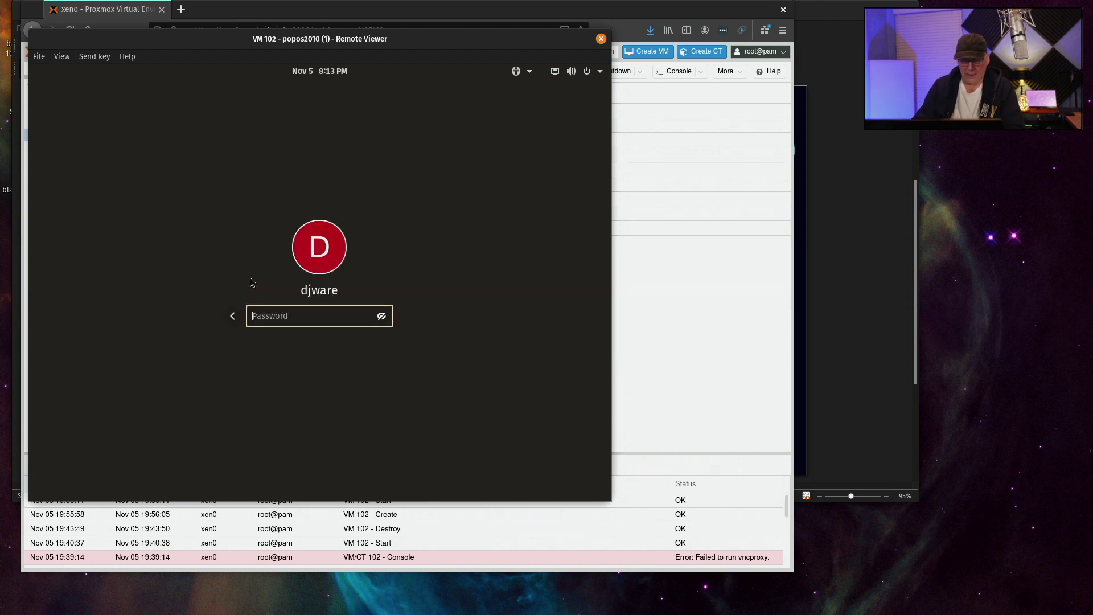
type("••••")
key("BackSpace")
key("BackSpace")
key("BackSpace")
key("BackSpace")
type("•••••••")
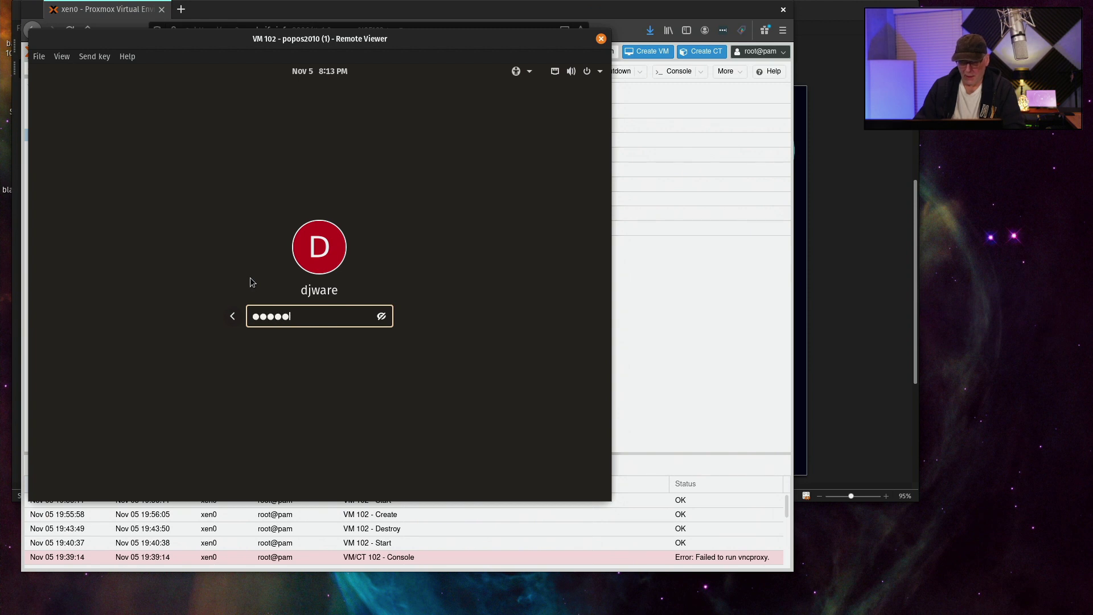
type("•••")
key("Return")
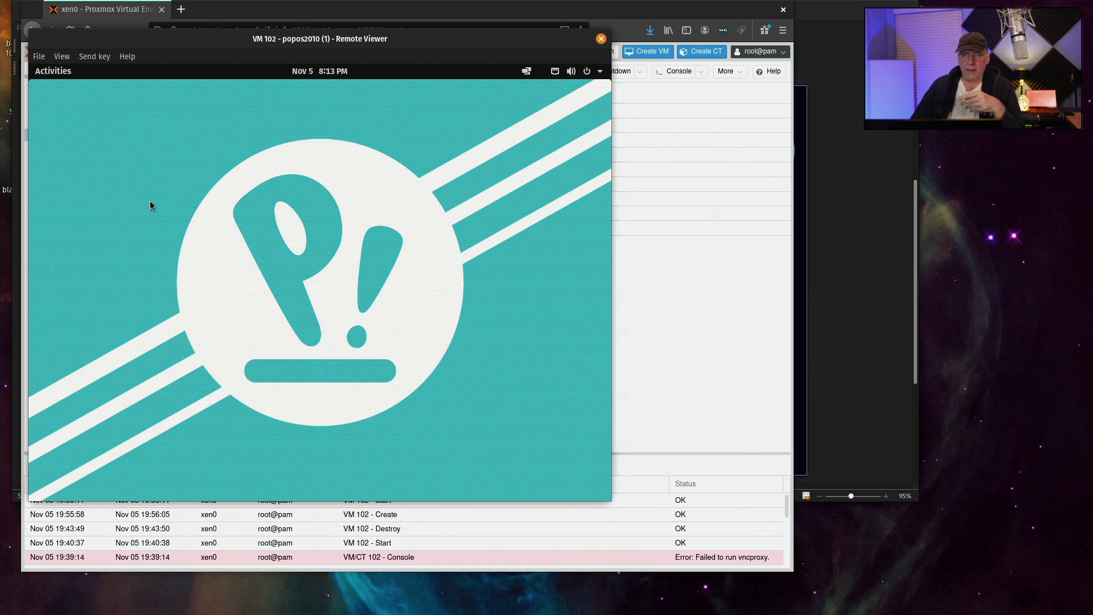
Set the display resolution to 1440 × 900 (16:10) in Settings > Displays and keep it
left_click(46, 74)
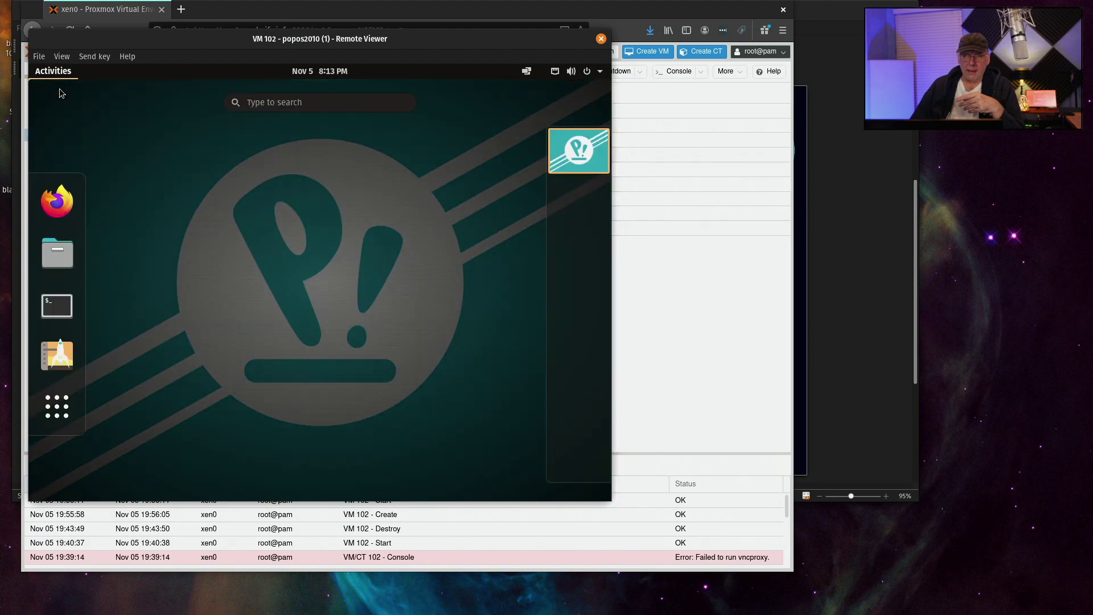
left_click(73, 405)
left_click(354, 262)
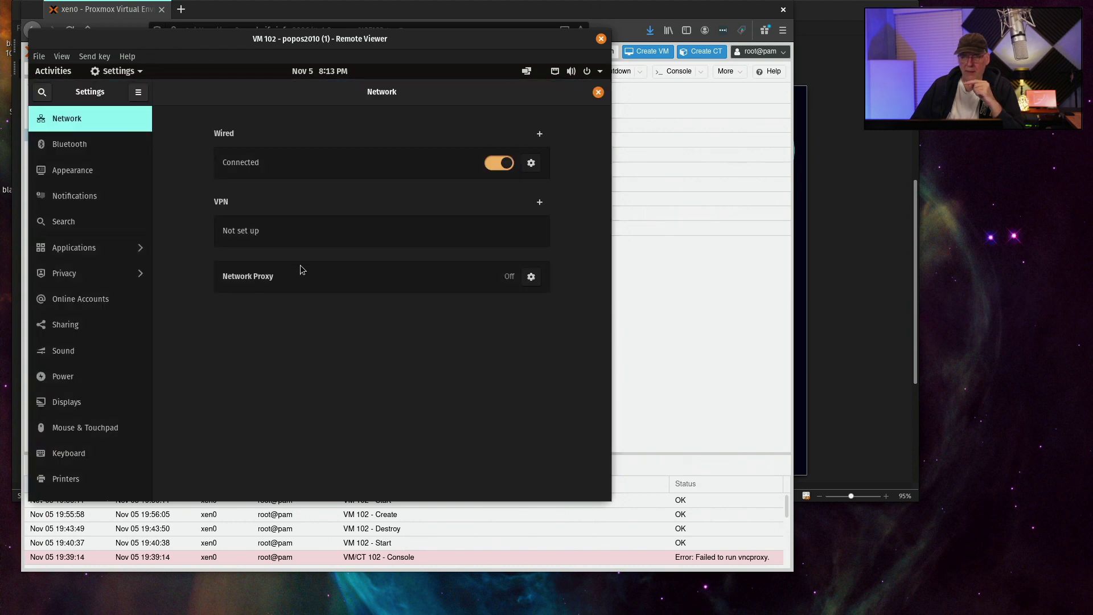
left_click(77, 396)
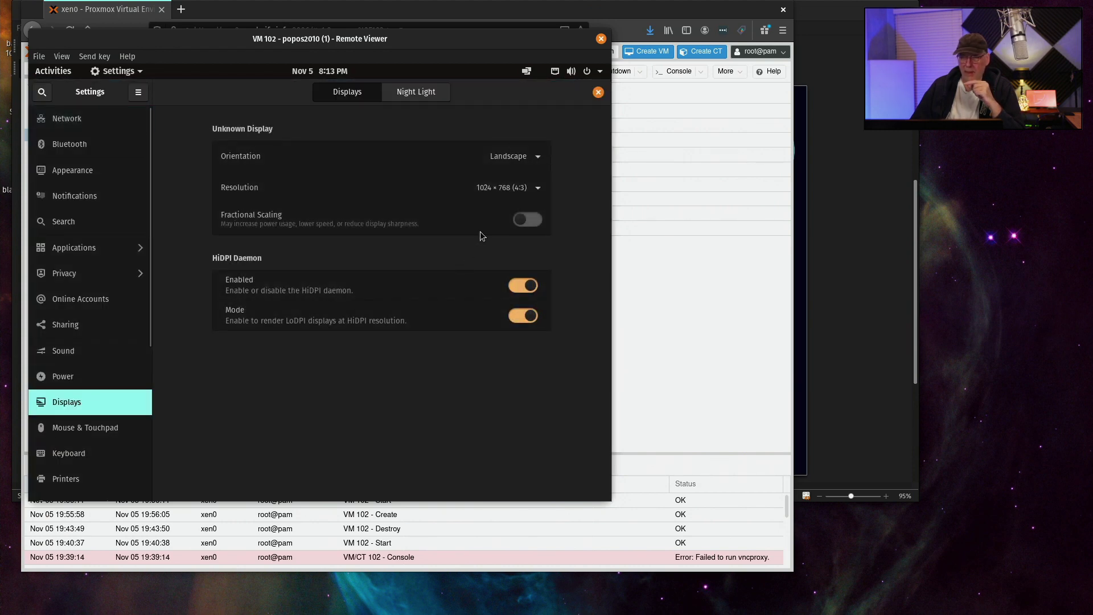
left_click(538, 187)
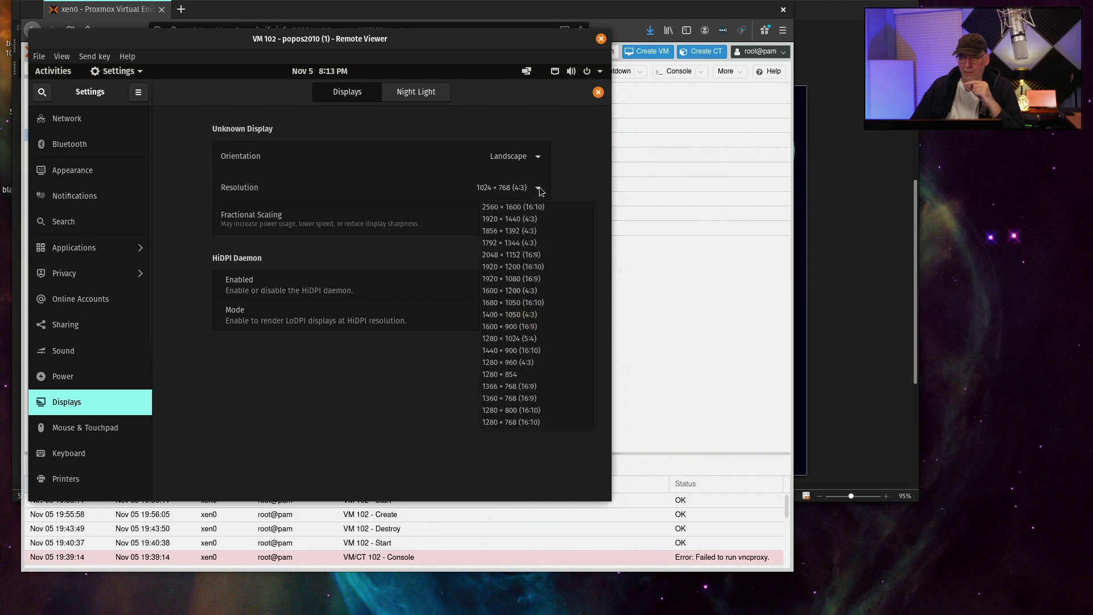
left_click(522, 351)
left_click(588, 94)
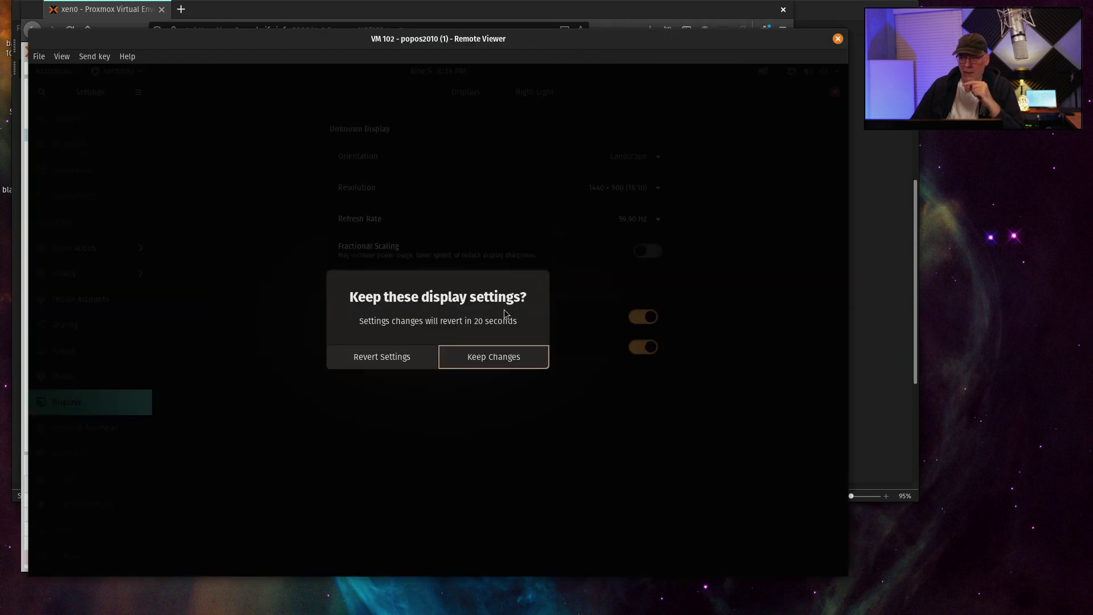
left_click(497, 356)
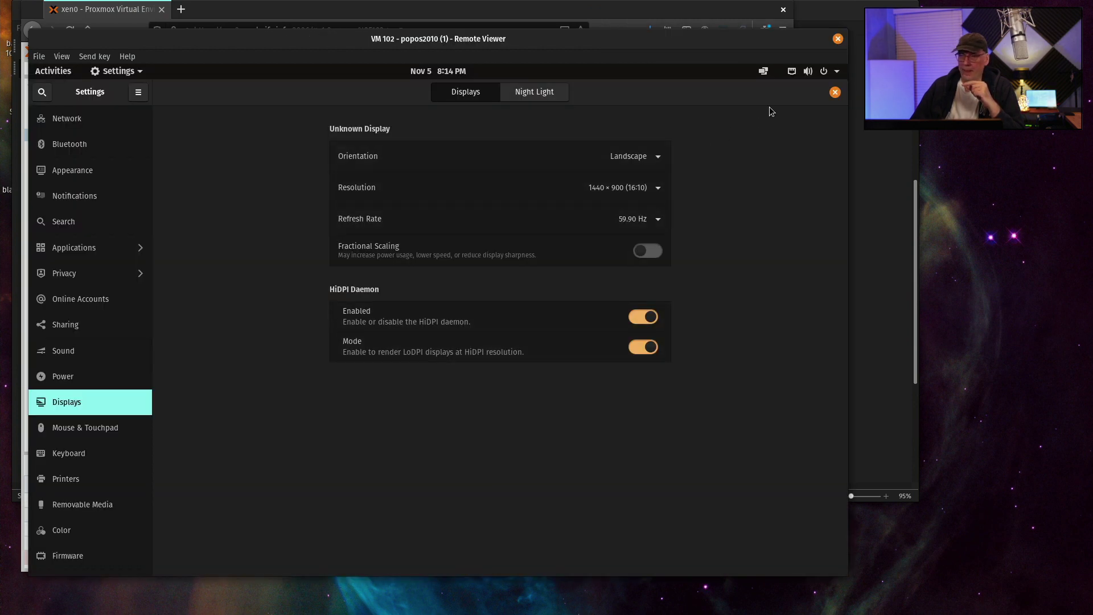
left_click(834, 92)
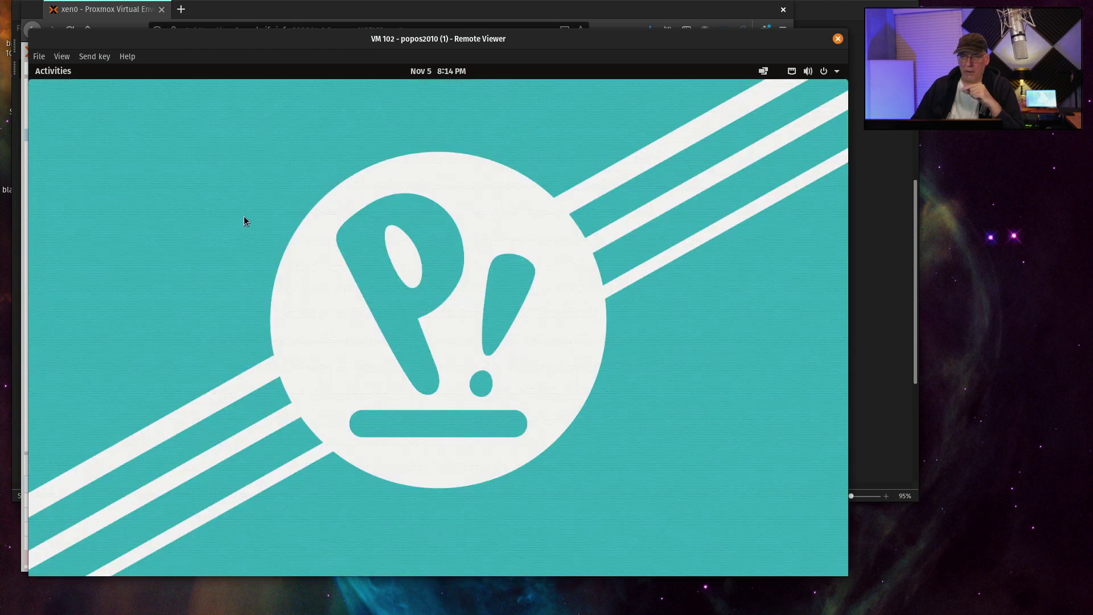
Choose the blue bubble-nebula thumbnail under Change Background as the desktop wallpaper
right_click(285, 148)
left_click(334, 268)
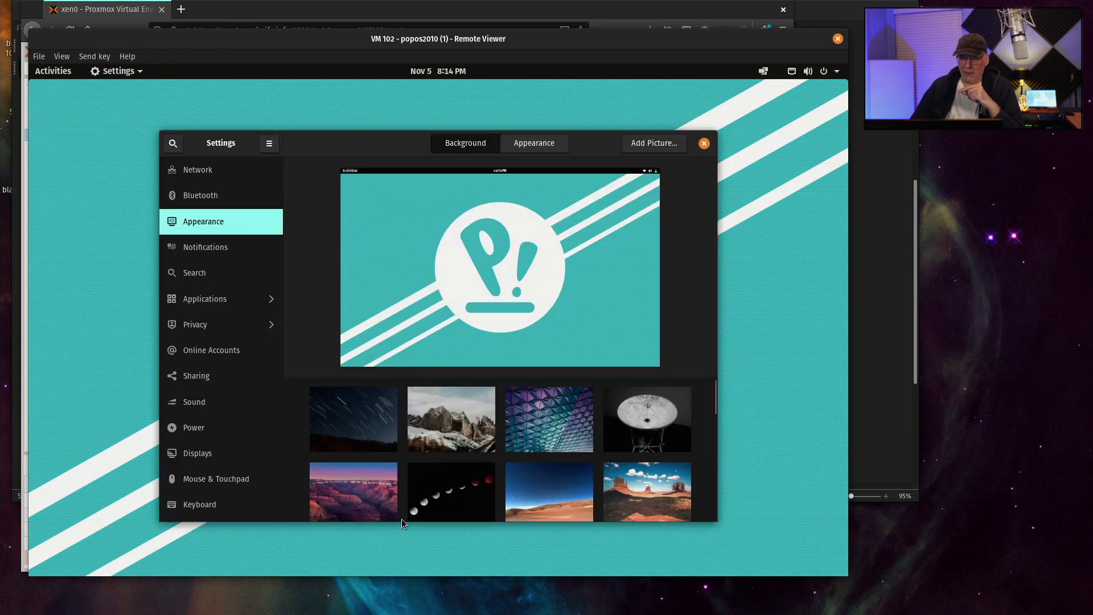
scroll(427, 420, "down", 5)
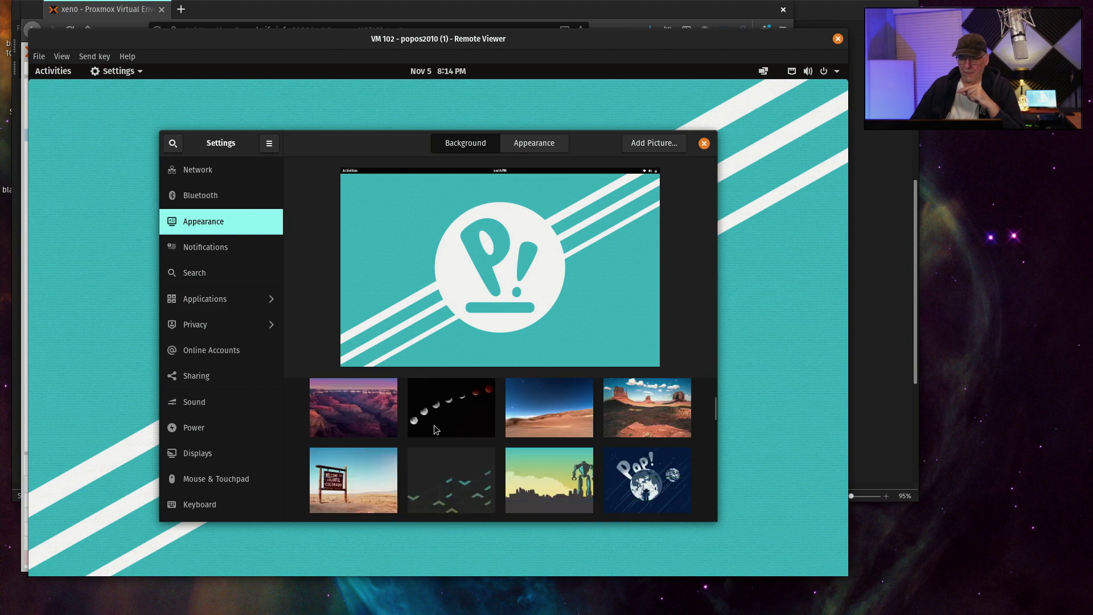
scroll(435, 427, "down", 3)
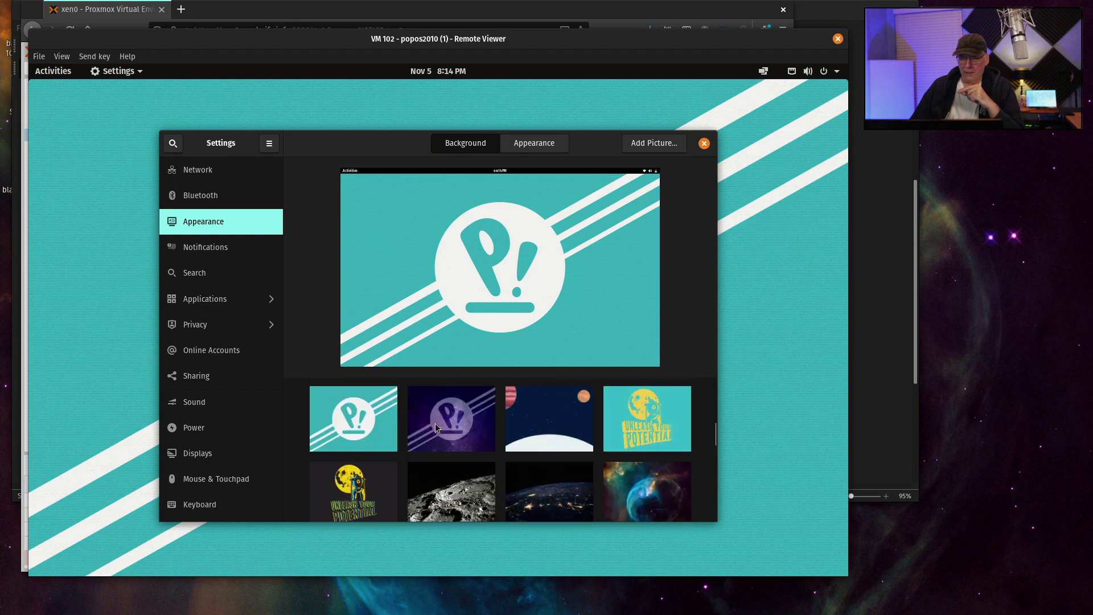
scroll(435, 427, "down", 1)
scroll(435, 422, "down", 3)
scroll(435, 422, "up", 4)
scroll(434, 422, "down", 8)
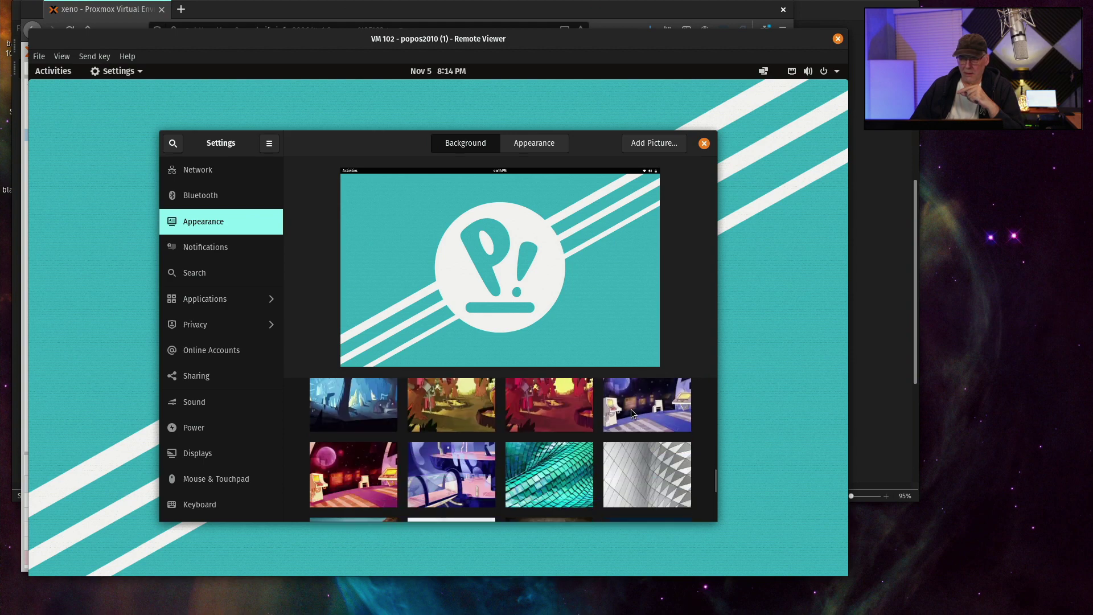
scroll(631, 413, "down", 3)
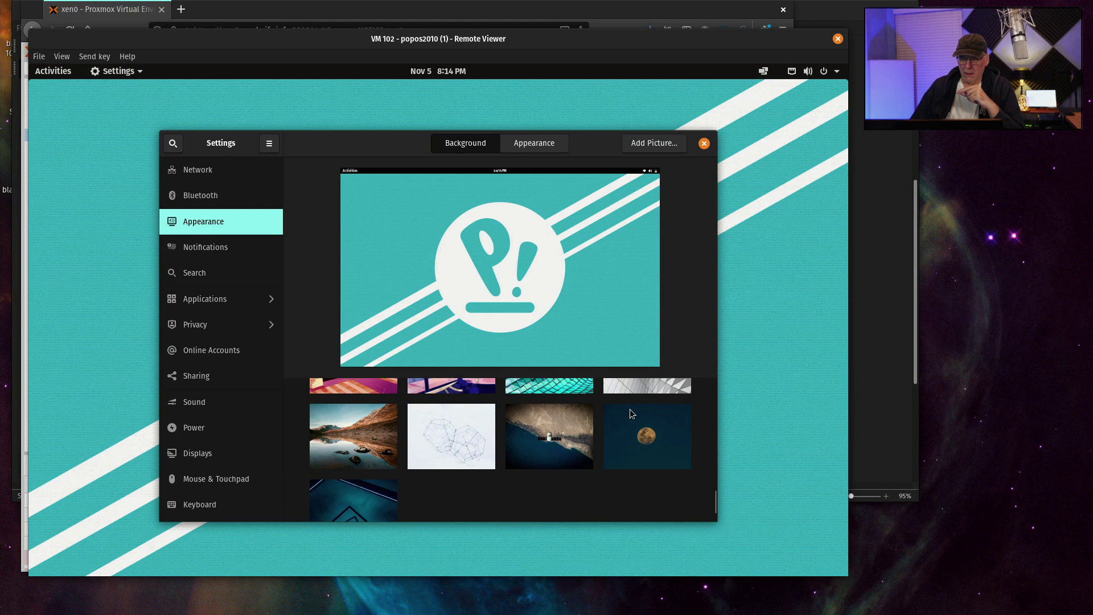
scroll(629, 409, "up", 5)
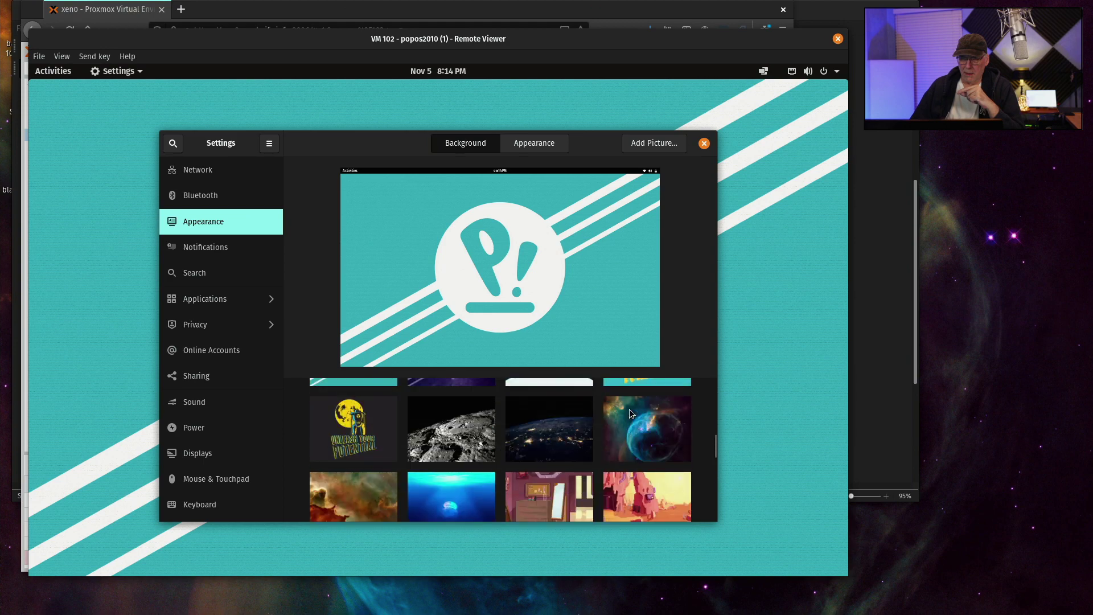
scroll(629, 413, "down", 1)
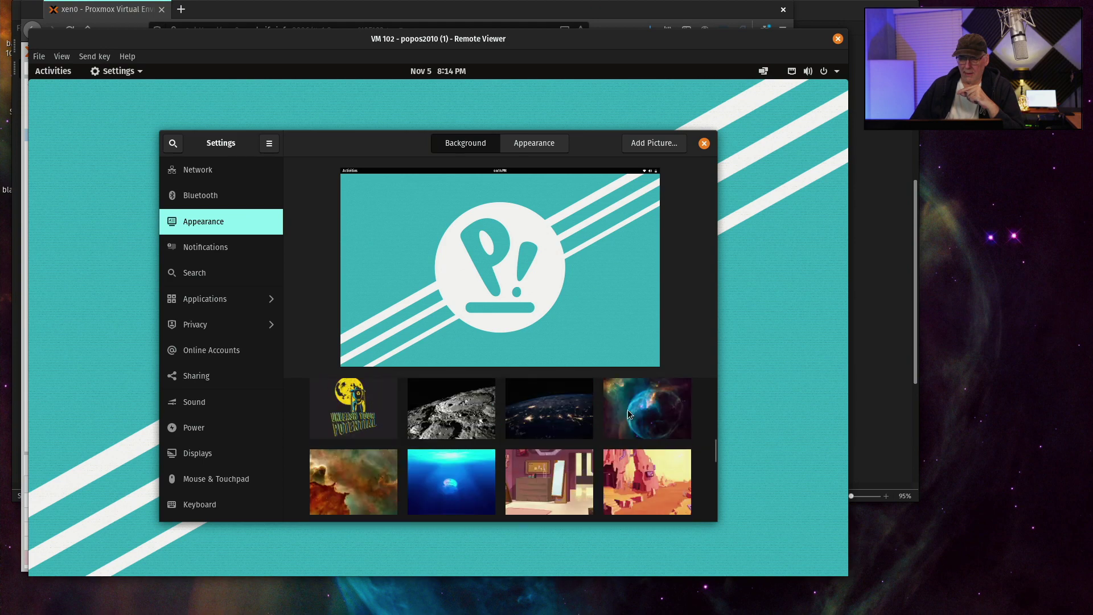
left_click(627, 409)
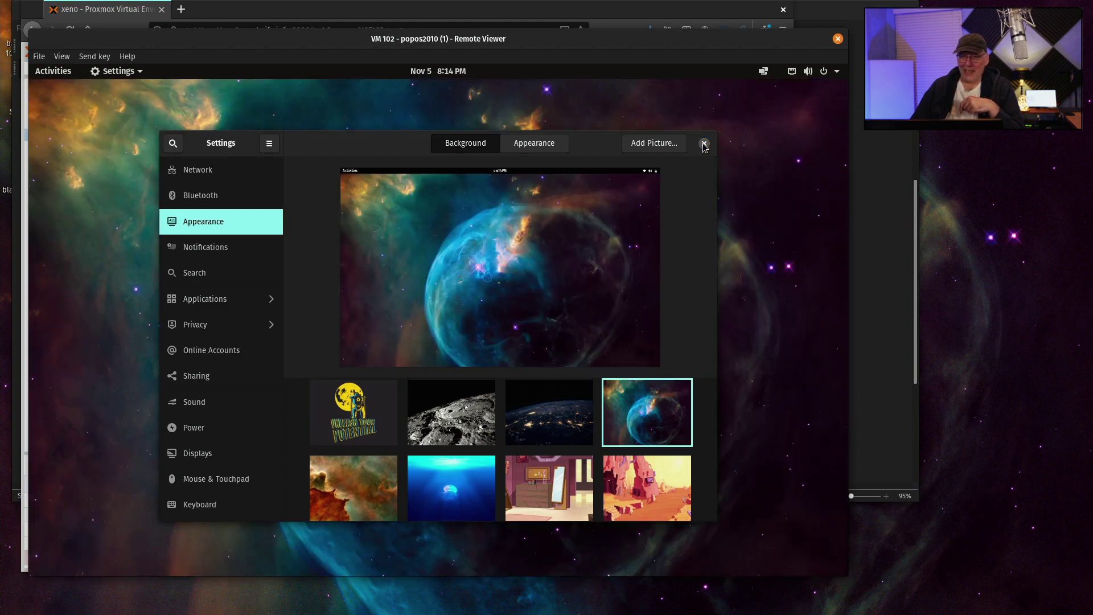
Launch a terminal with enlarged text, moved toward the upper left and resized larger
left_click(704, 144)
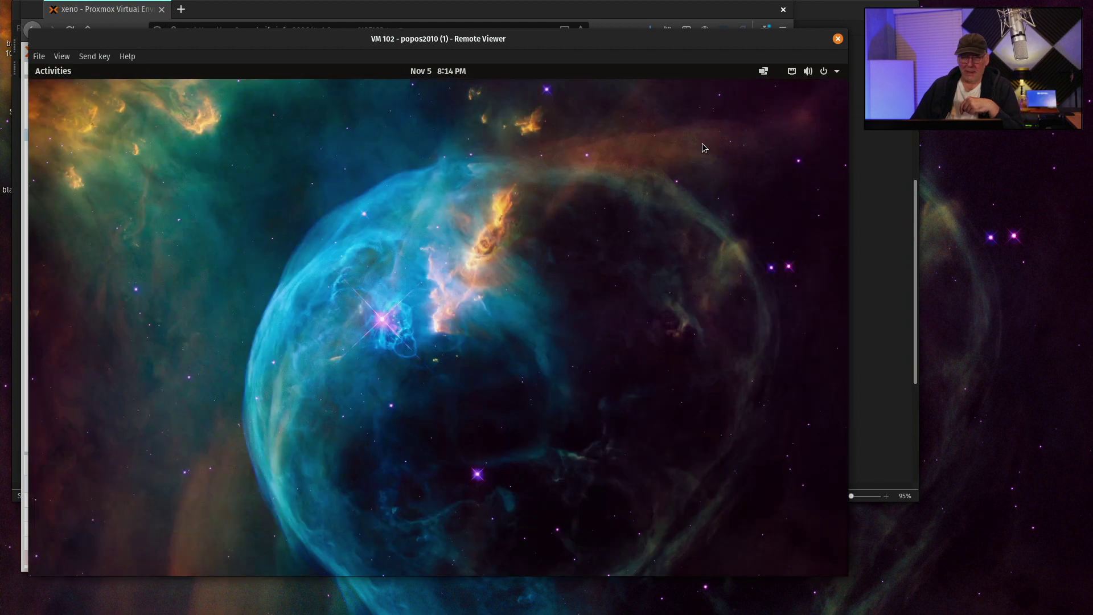
left_click(51, 74)
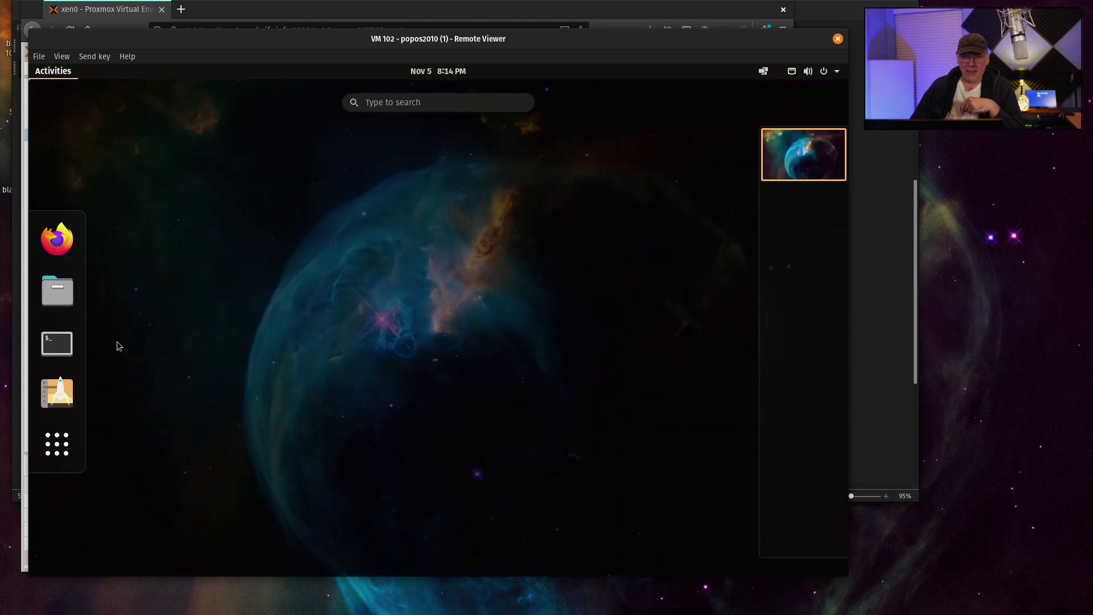
left_click(56, 341)
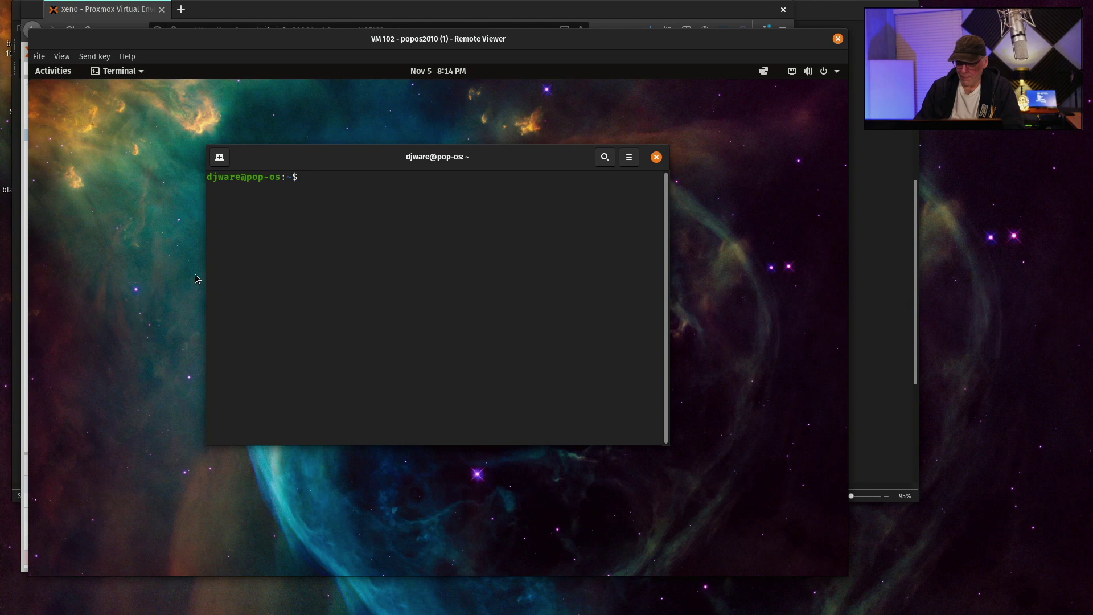
key("ctrl+plus")
key("ctrl+plus")
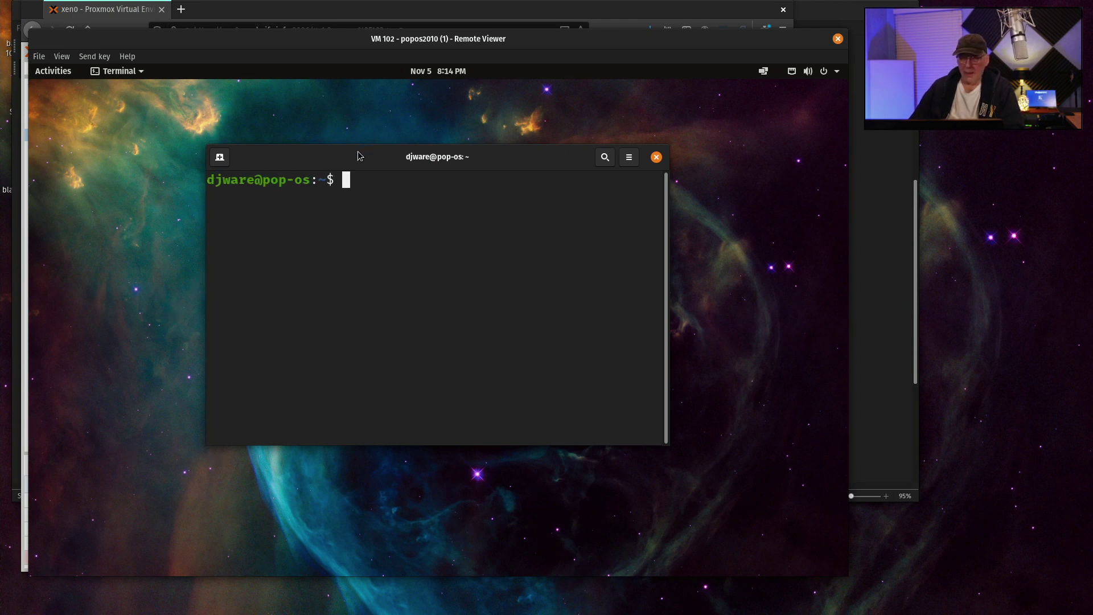
left_click_drag(413, 163, 286, 131)
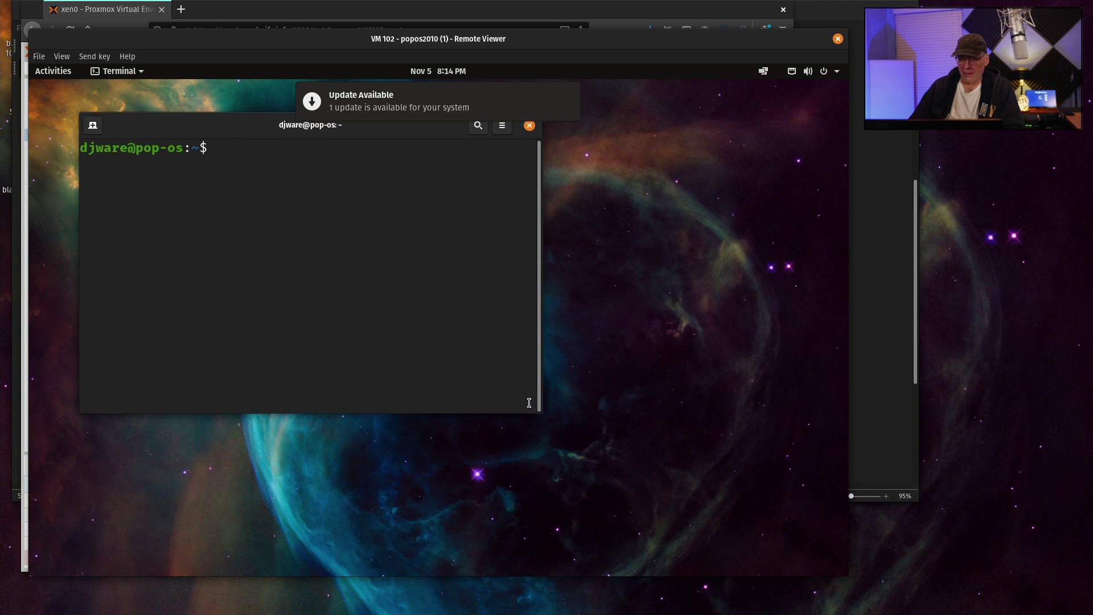
left_click_drag(543, 414, 649, 490)
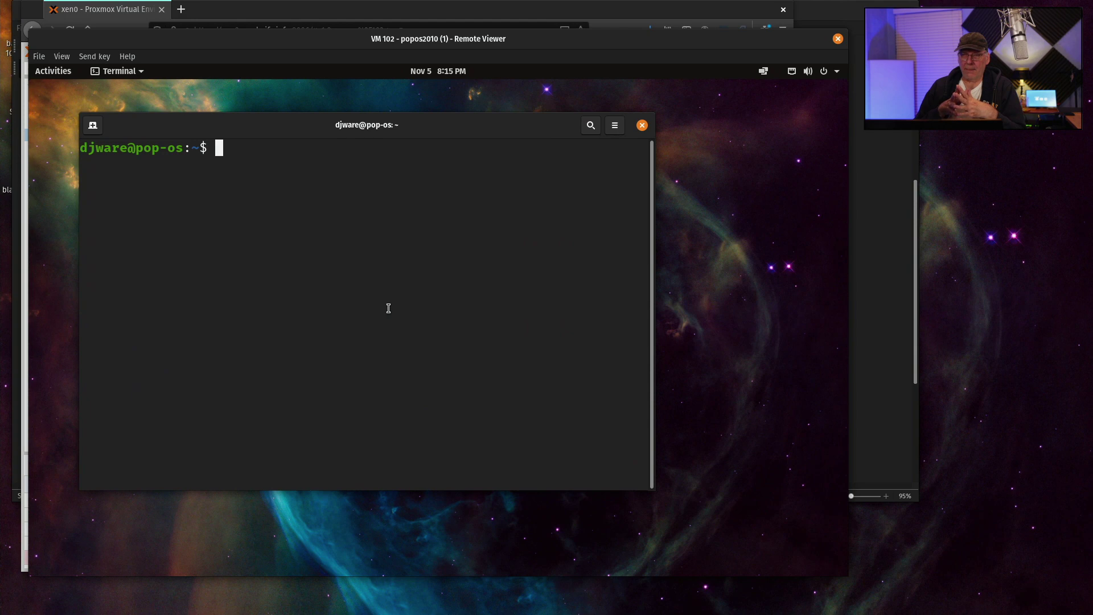
Run htop, then glances with the ip plugin disabled, then show disk usage with df -kh
type("htop")
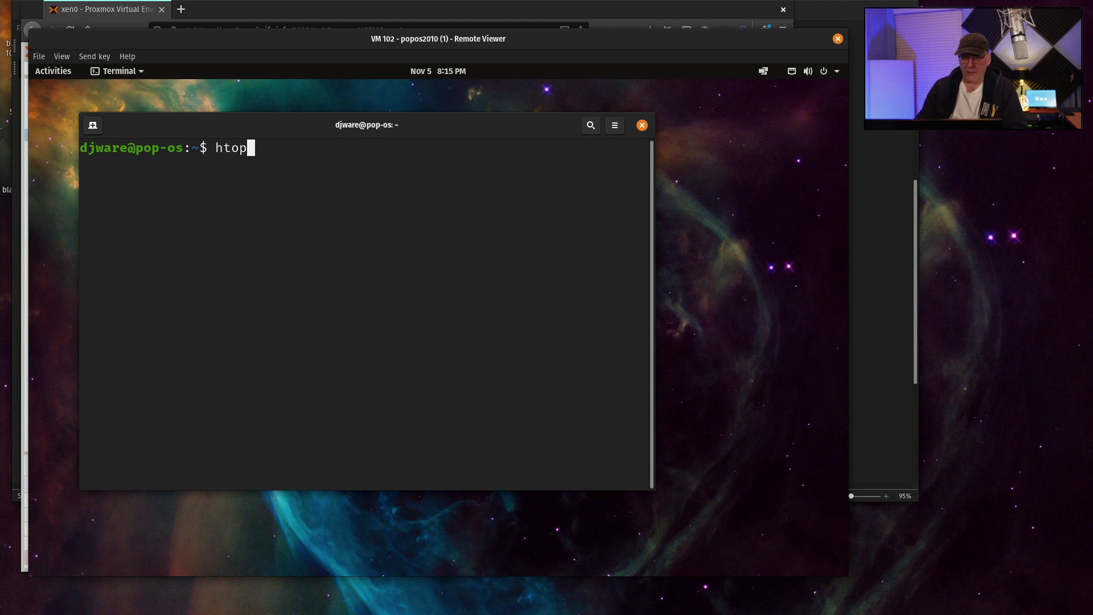
key("Return")
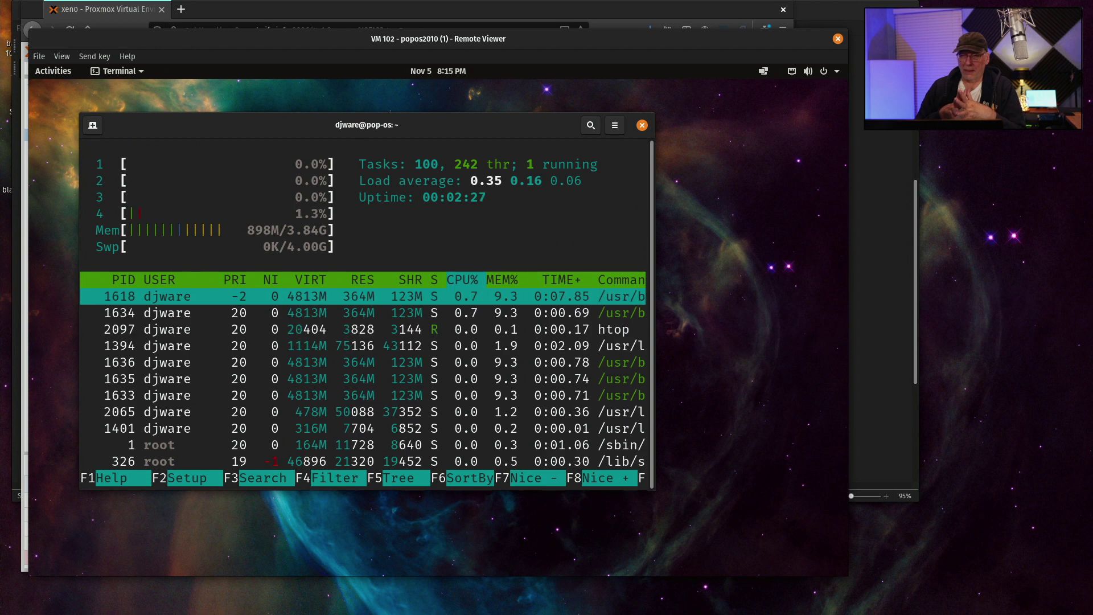
type("qglances")
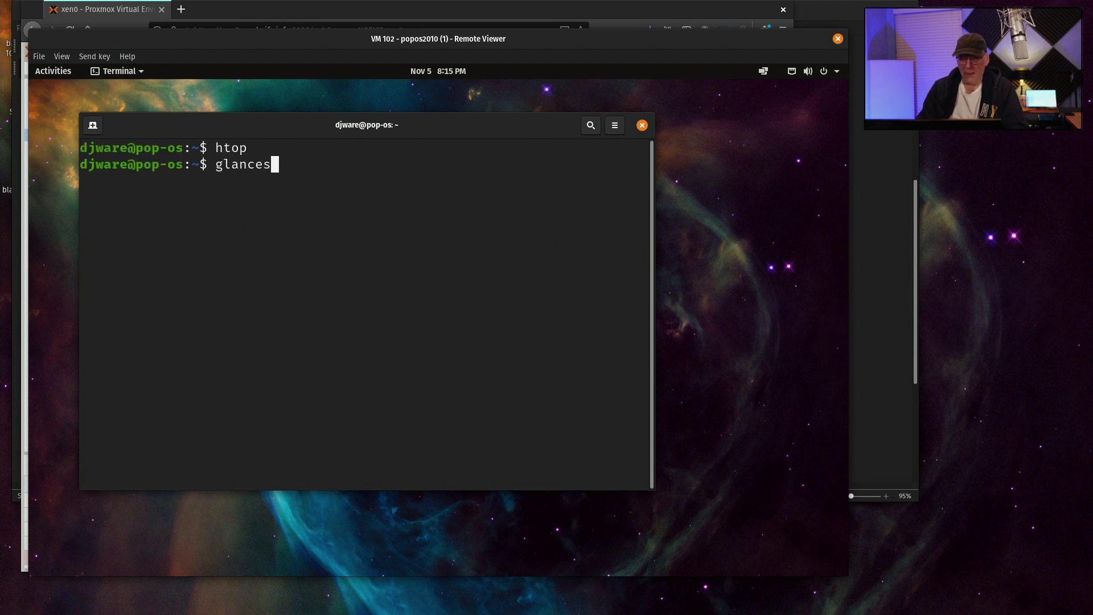
type(" --disbale")
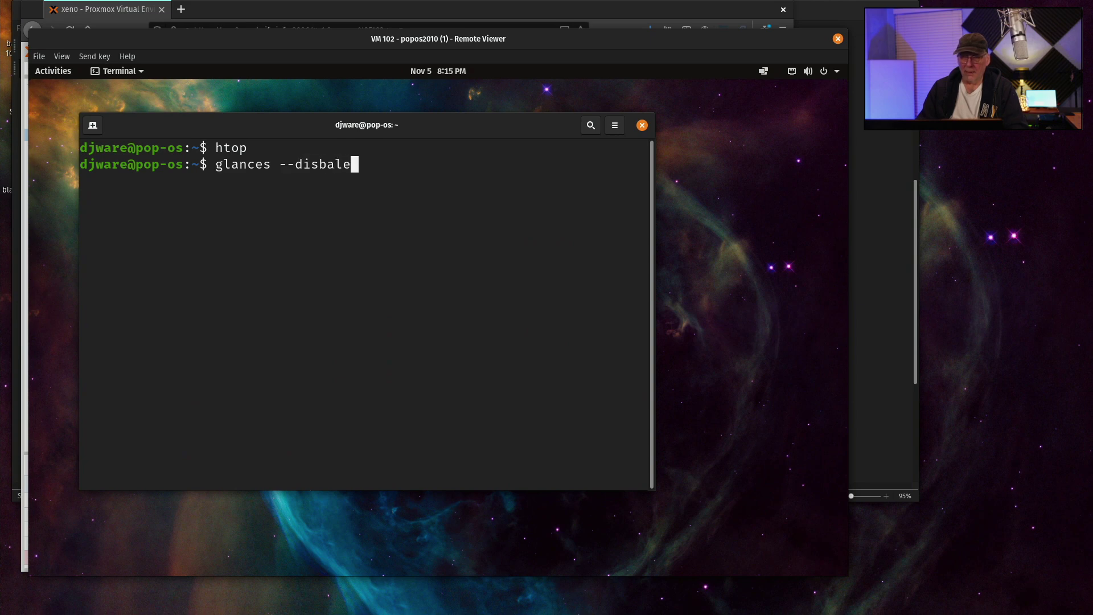
key("BackSpace")
key("BackSpace")
key("BackSpace")
key("BackSpace")
type("able-pl")
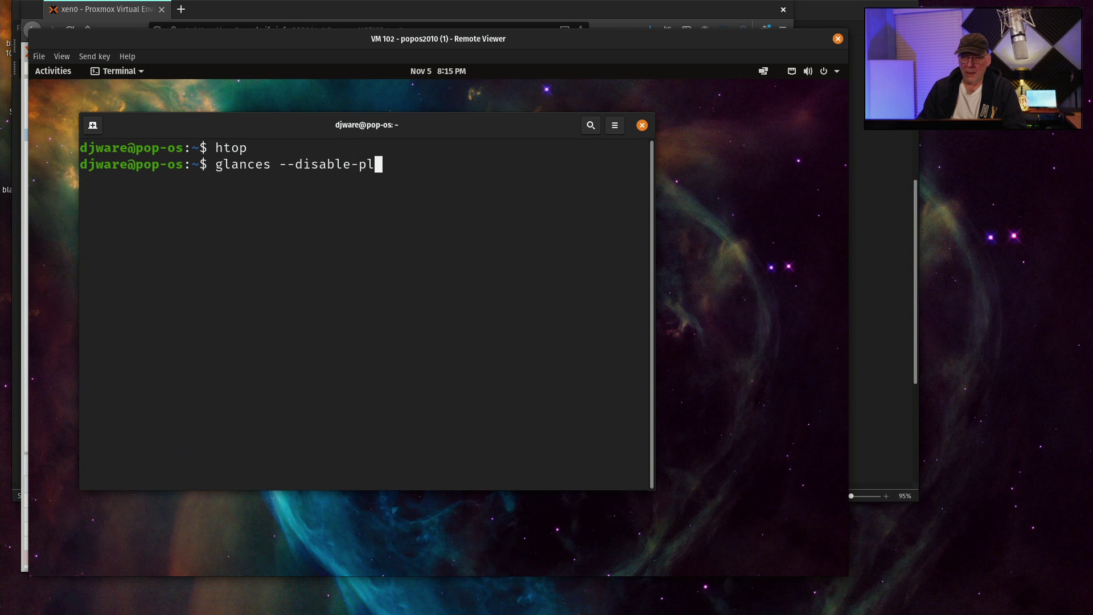
type("ugin ip")
key("Return")
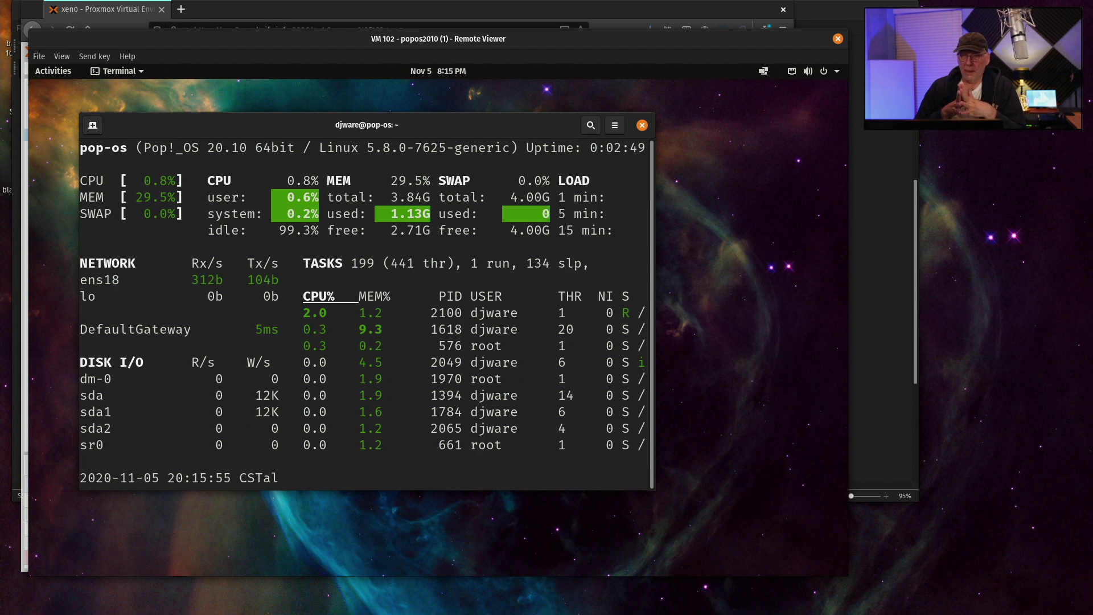
type("qdf -")
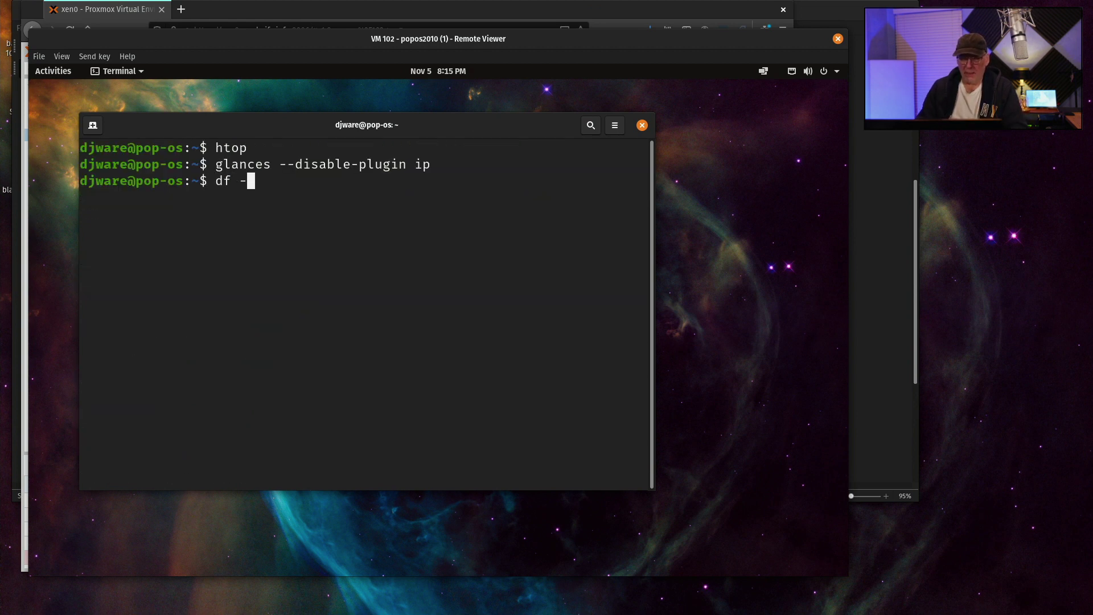
type("kh")
key("Return")
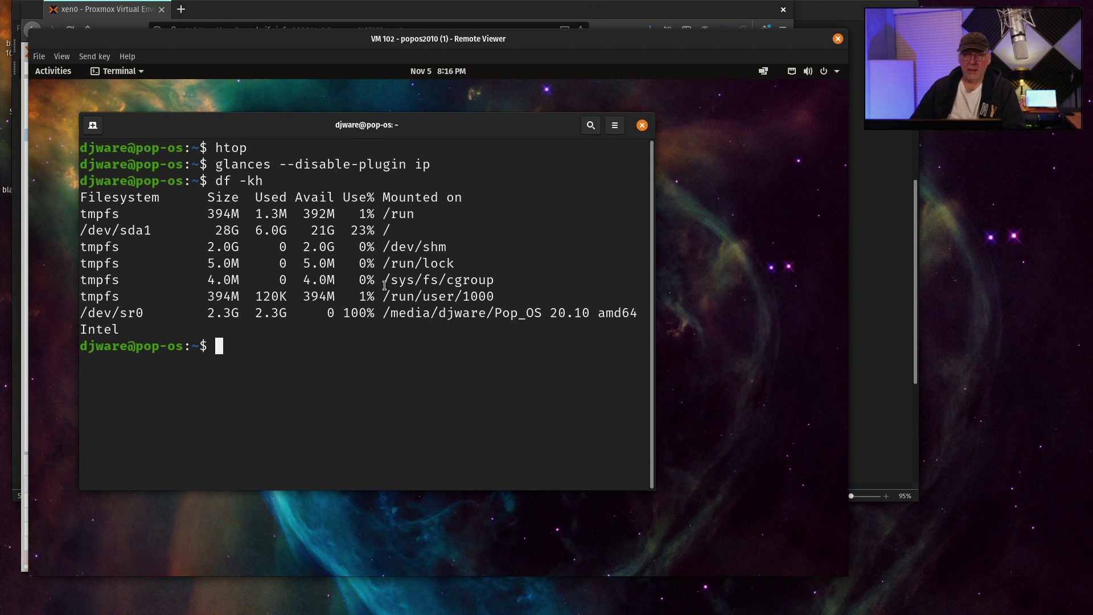
Launch Disk Usage Analyzer from the System app folder and scan the pop-os root filesystem
left_click(55, 74)
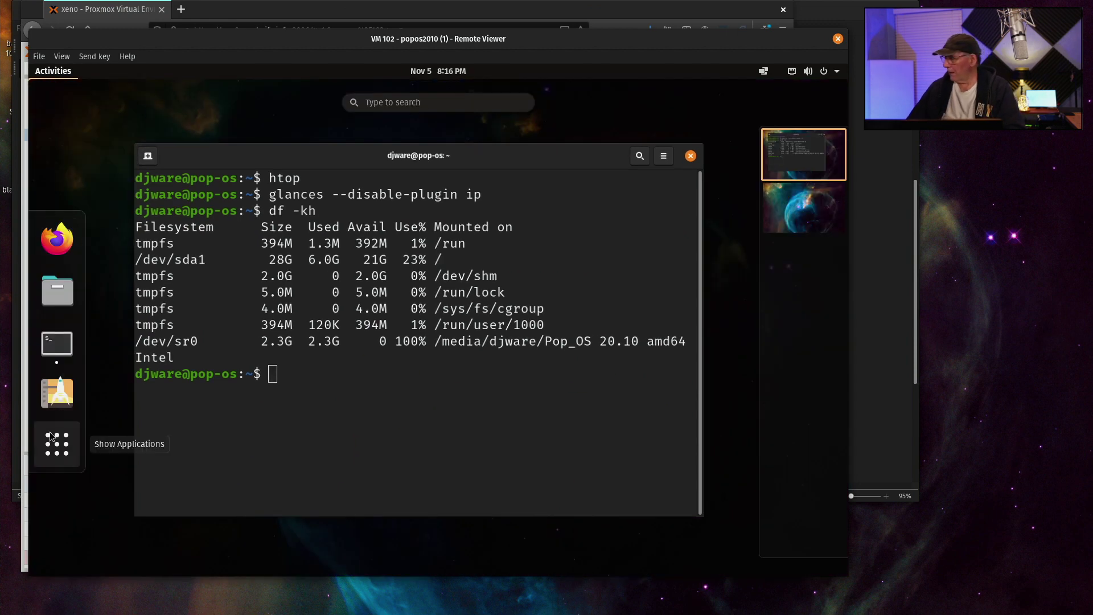
left_click(268, 410)
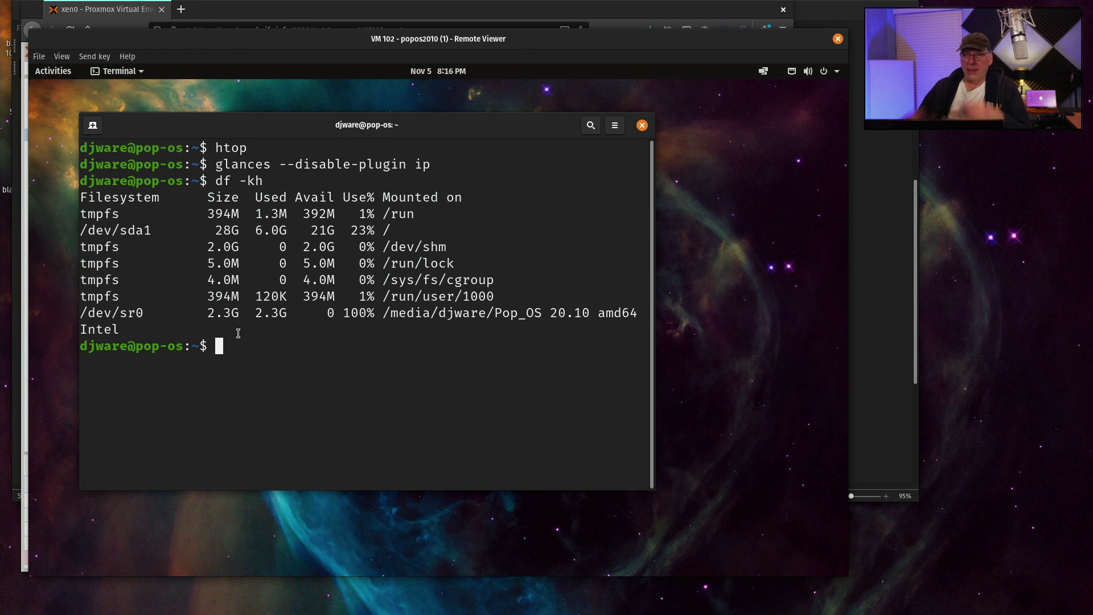
left_click(47, 72)
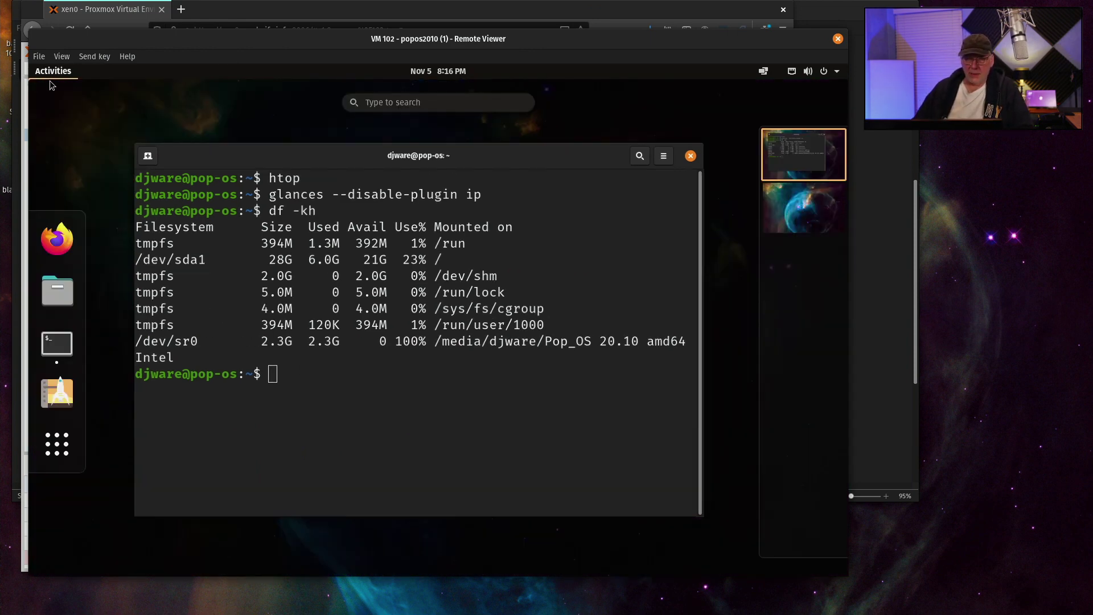
left_click(57, 444)
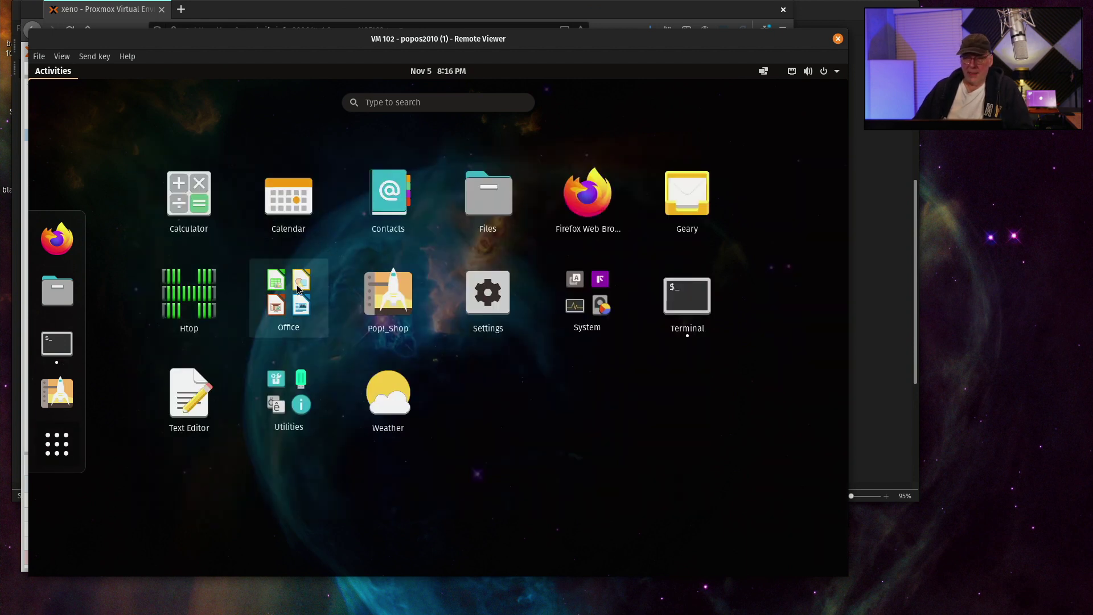
left_click(592, 310)
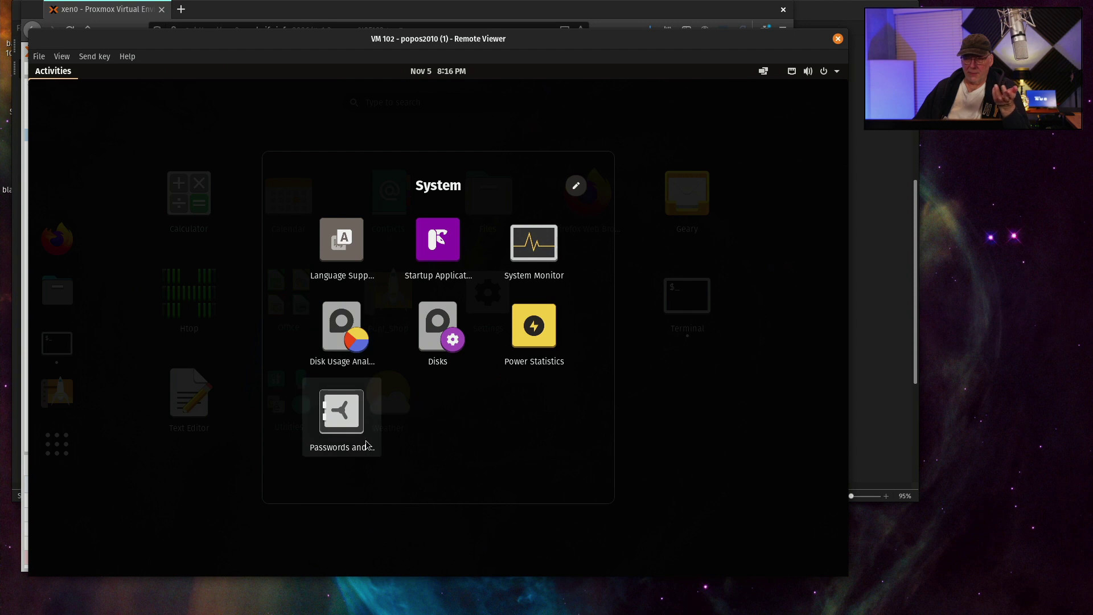
left_click(332, 325)
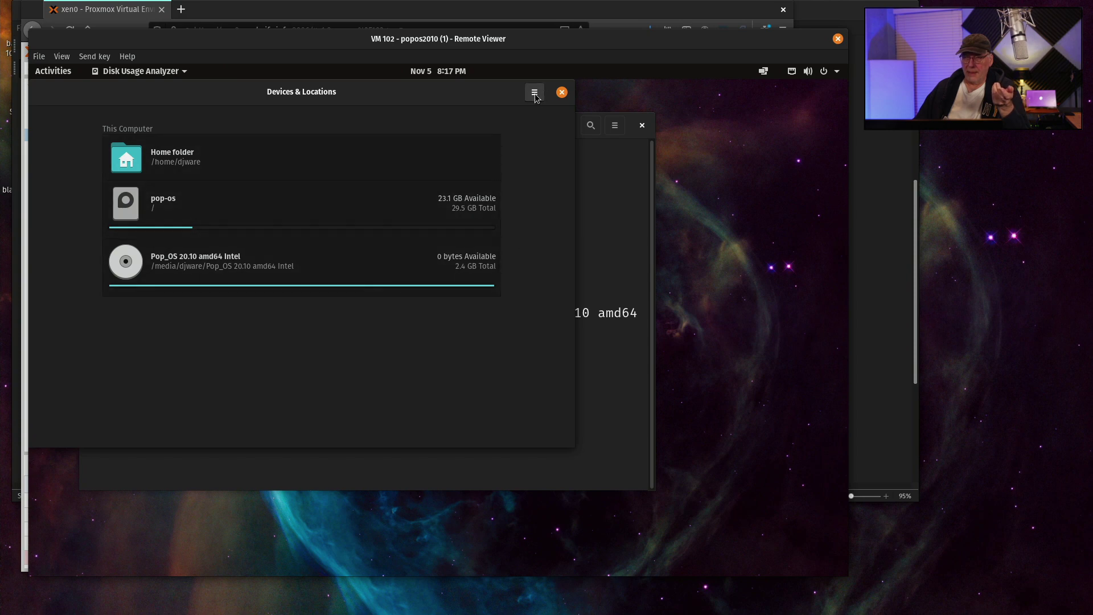
left_click(534, 92)
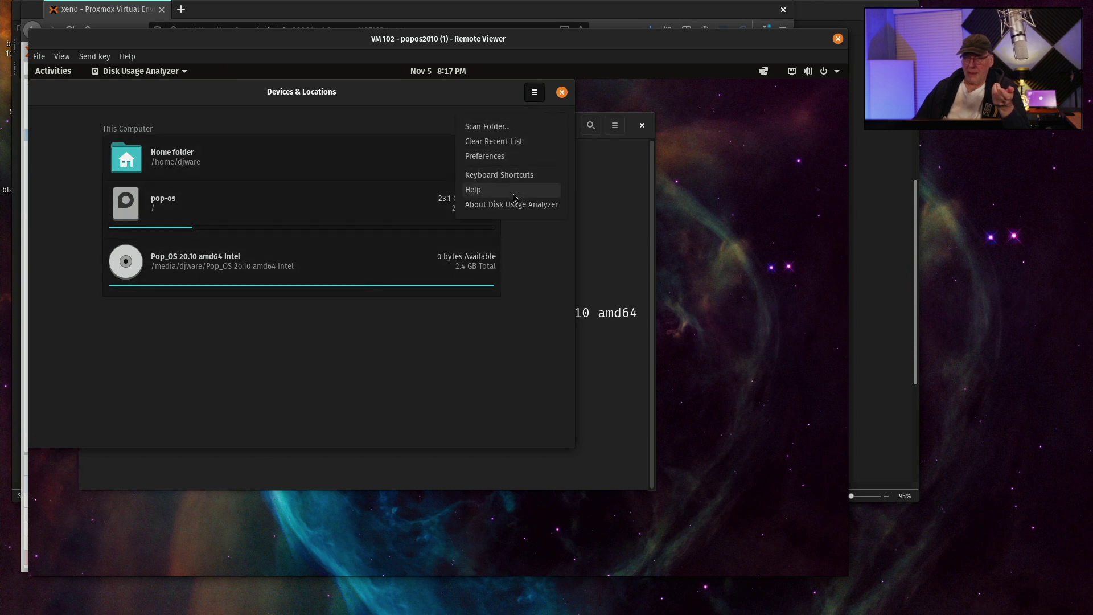
left_click(416, 119)
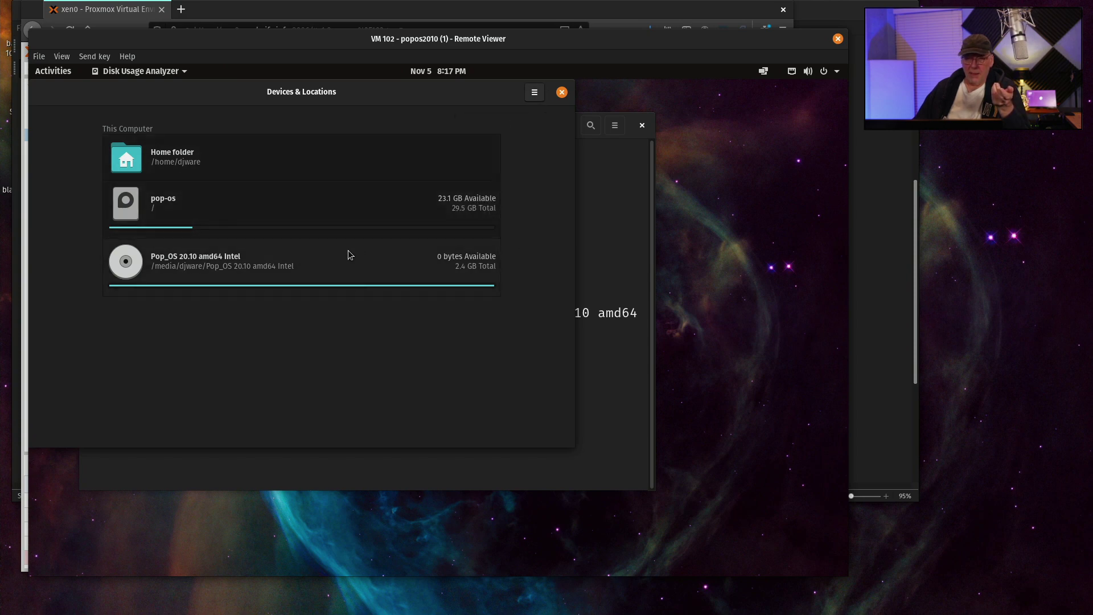
left_click(319, 208)
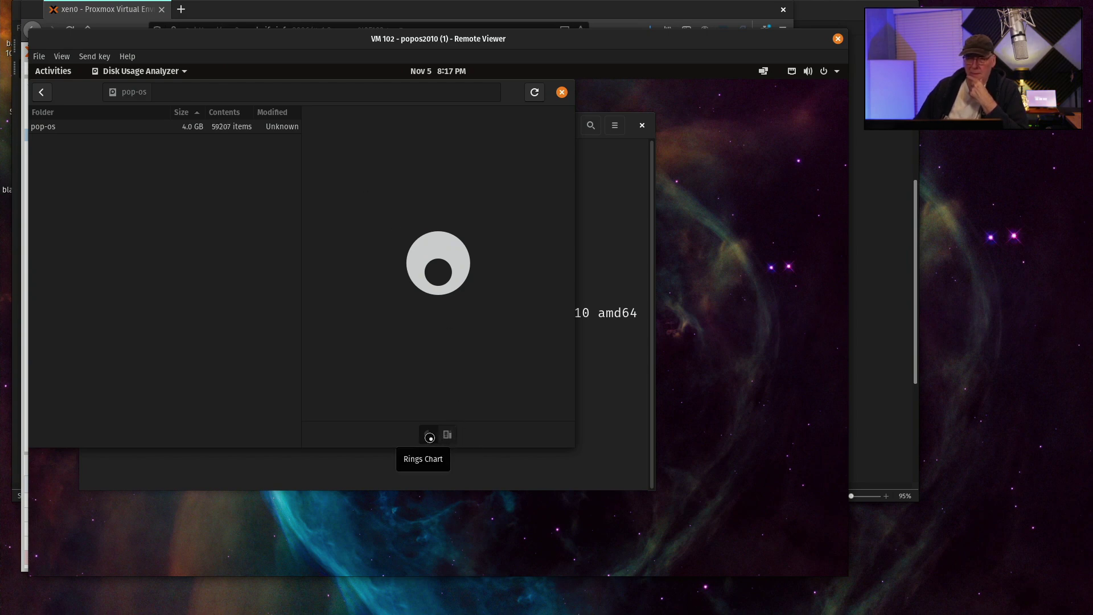
Bring the terminal forward, reposition it, and run neofetch to show system information
left_click(608, 186)
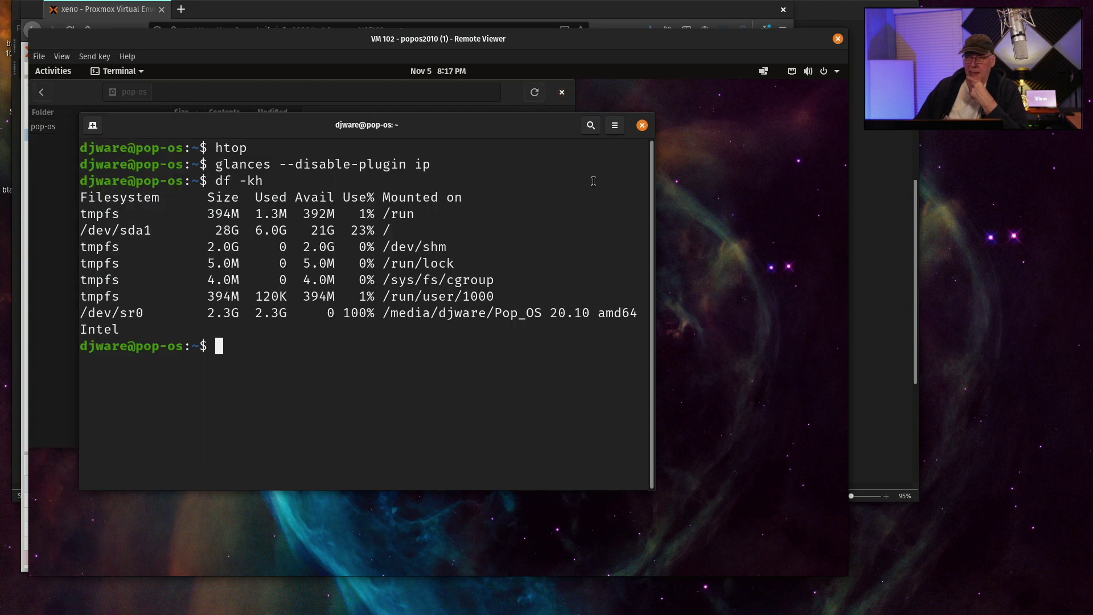
left_click_drag(501, 127, 625, 174)
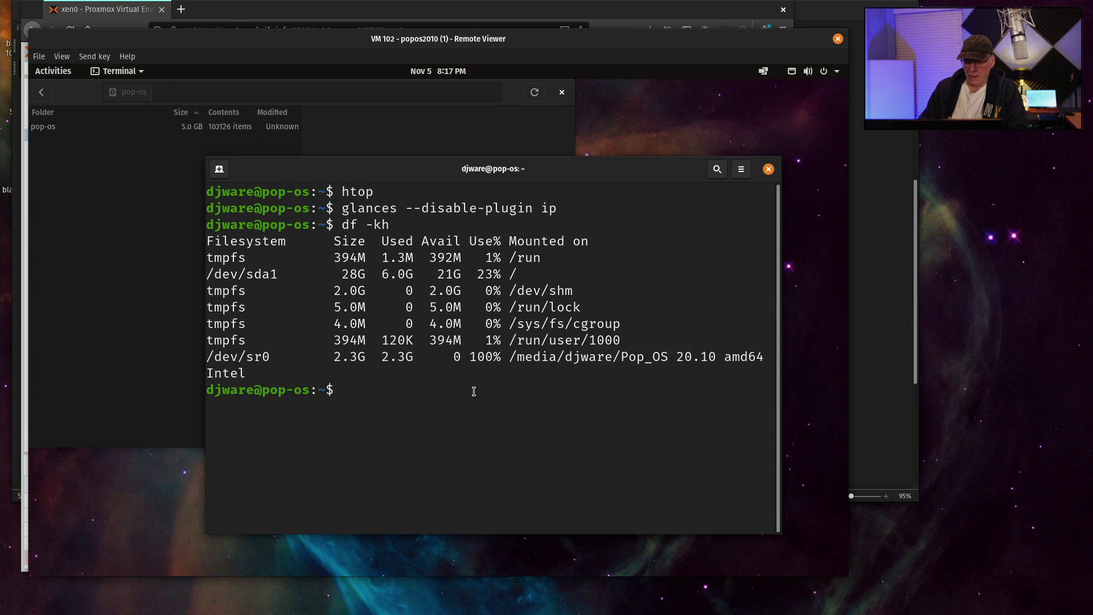
type("neofetch")
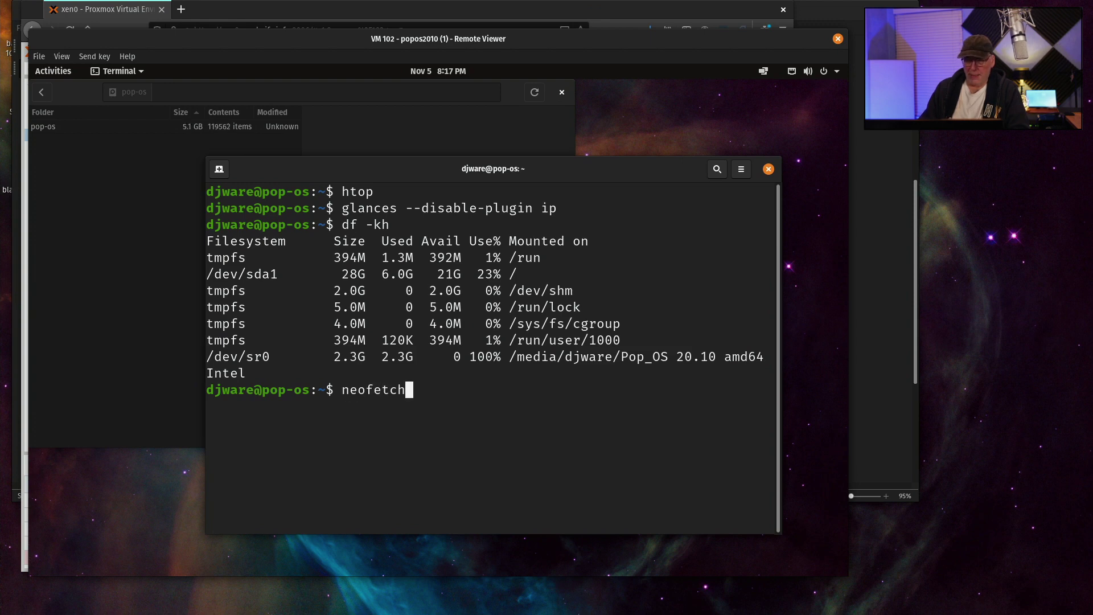
key("Return")
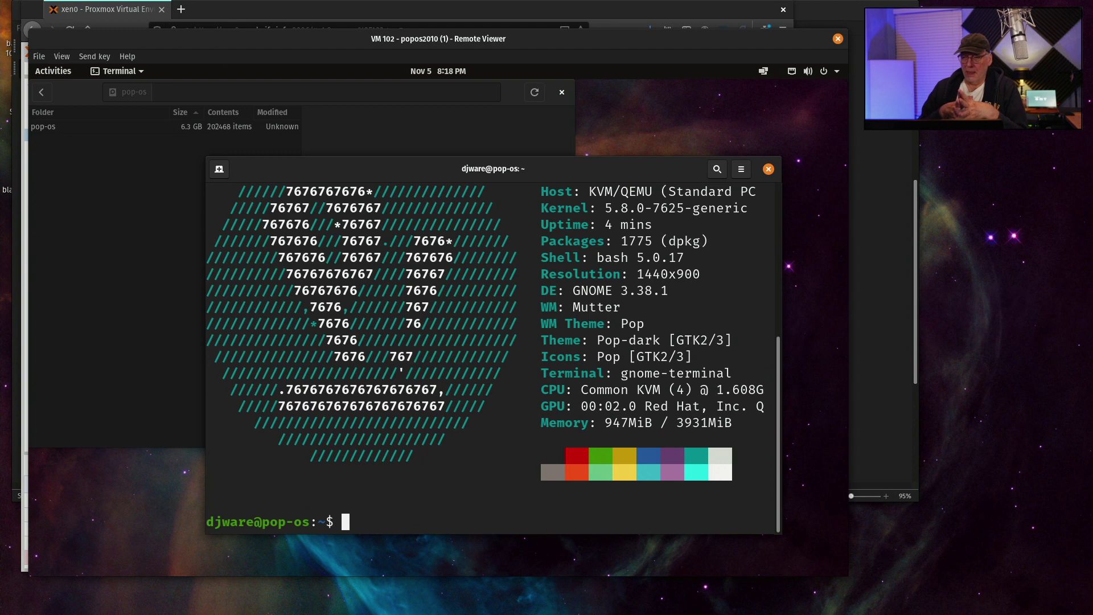
Change to /opt/lynis and run sudo ./lynis audit system
type("cd /op")
key("Tab")
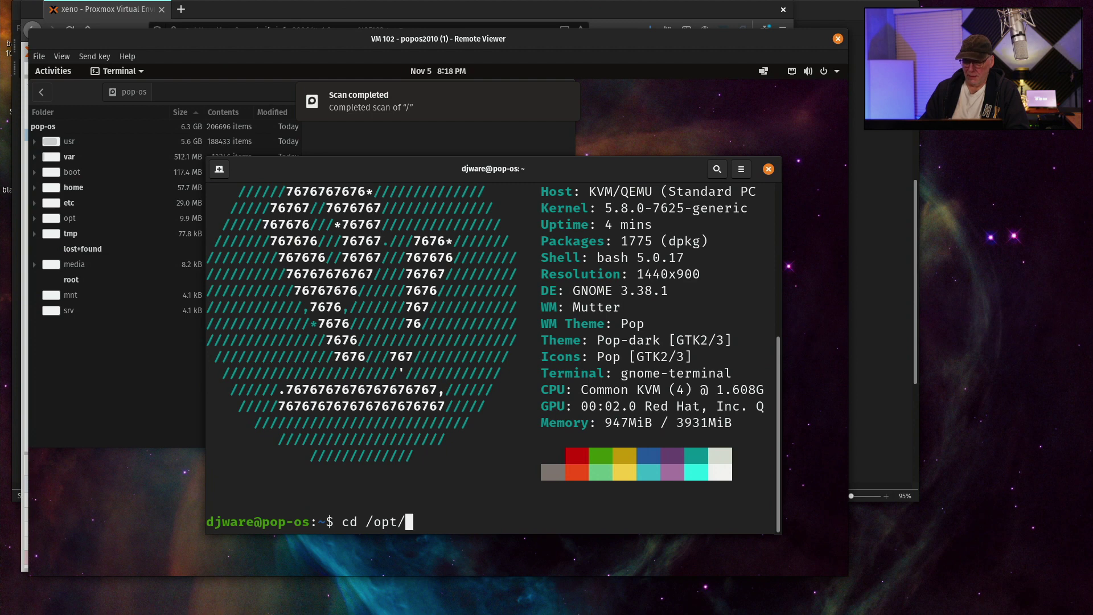
type("lynis")
key("Return")
type("sudo ./")
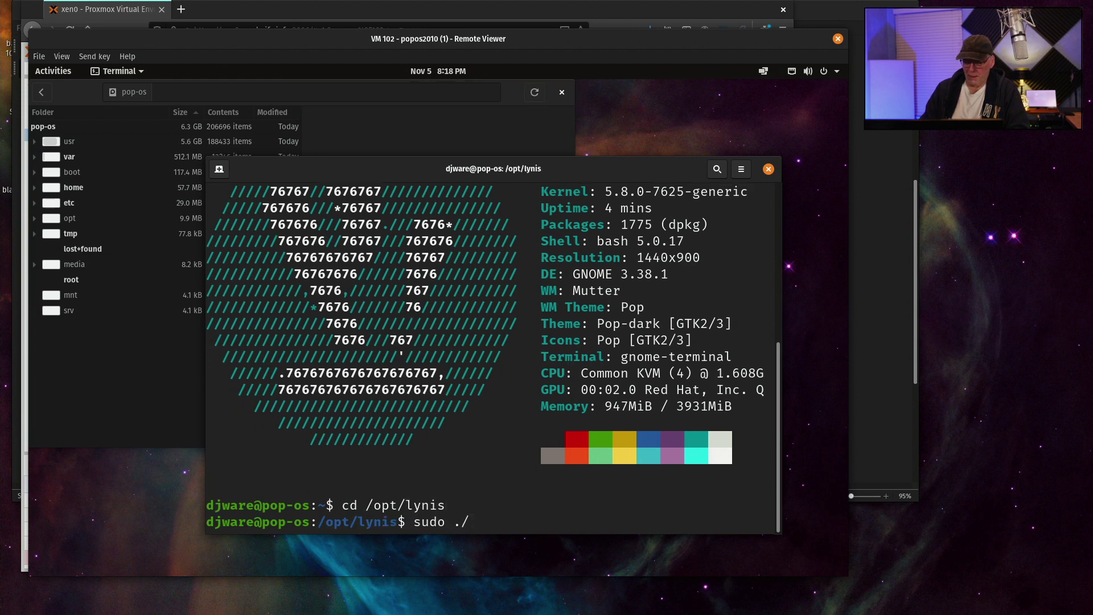
type("lynis audit")
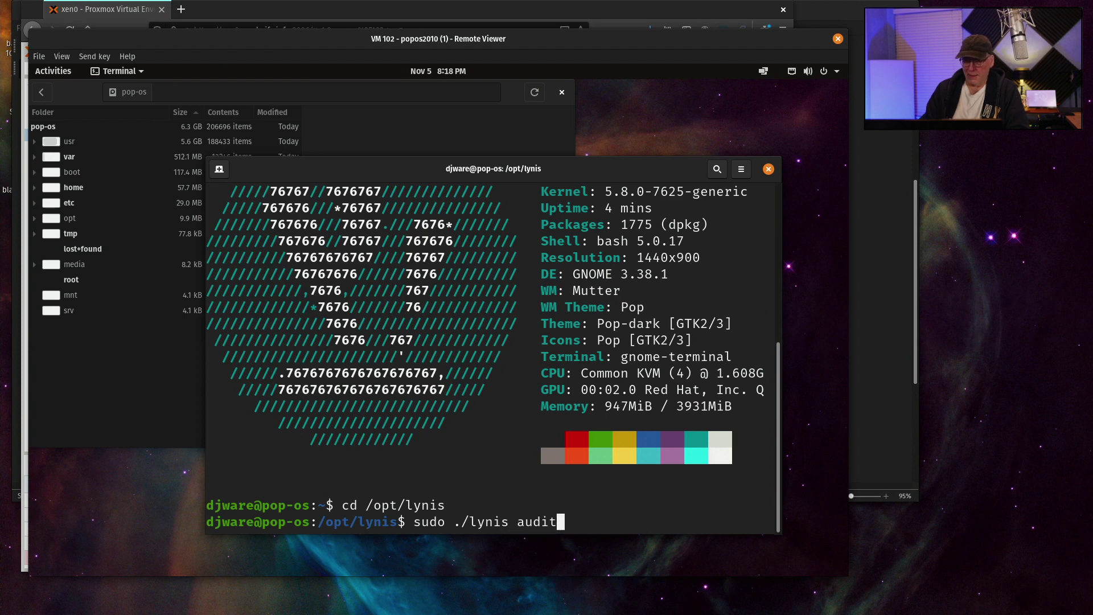
type(" system")
key("Return")
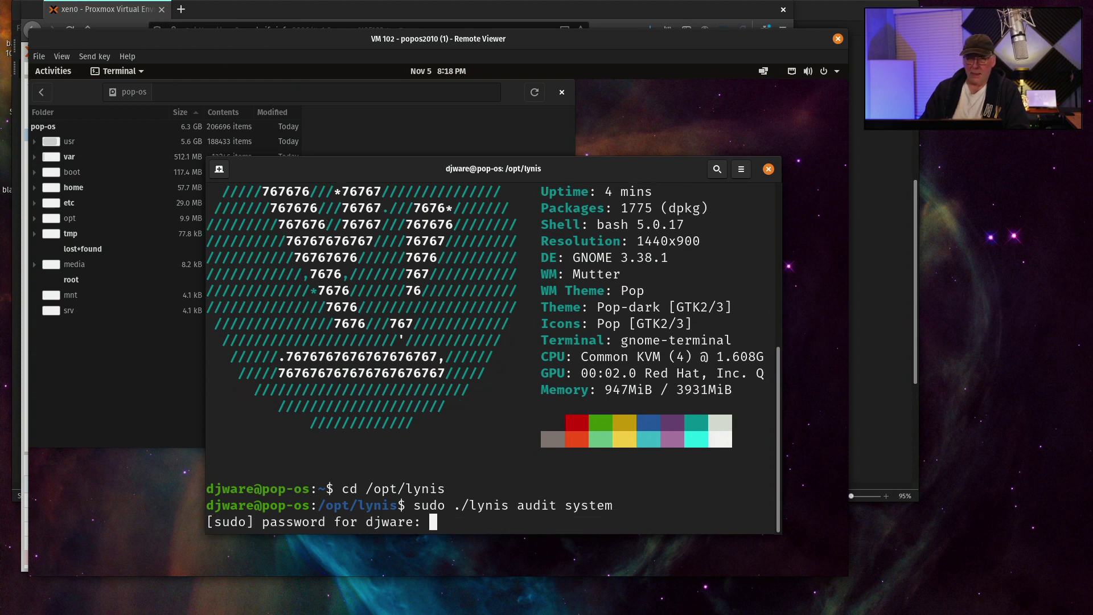
Inspect the root filesystem's ring chart segments in Disk Usage Analyzer, then close it
left_click(419, 85)
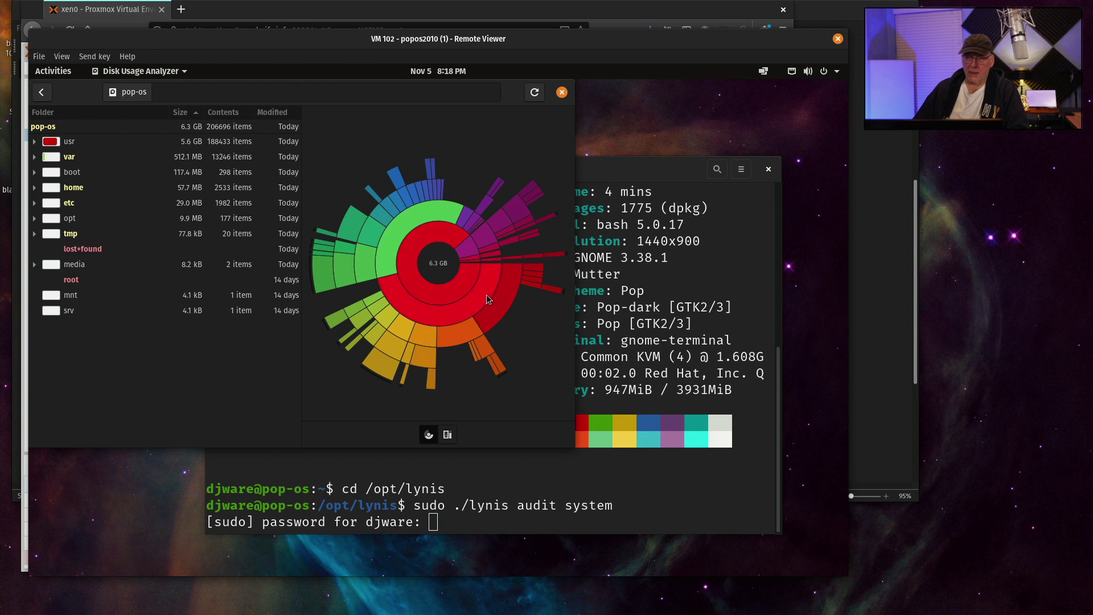
mouse_move(416, 264)
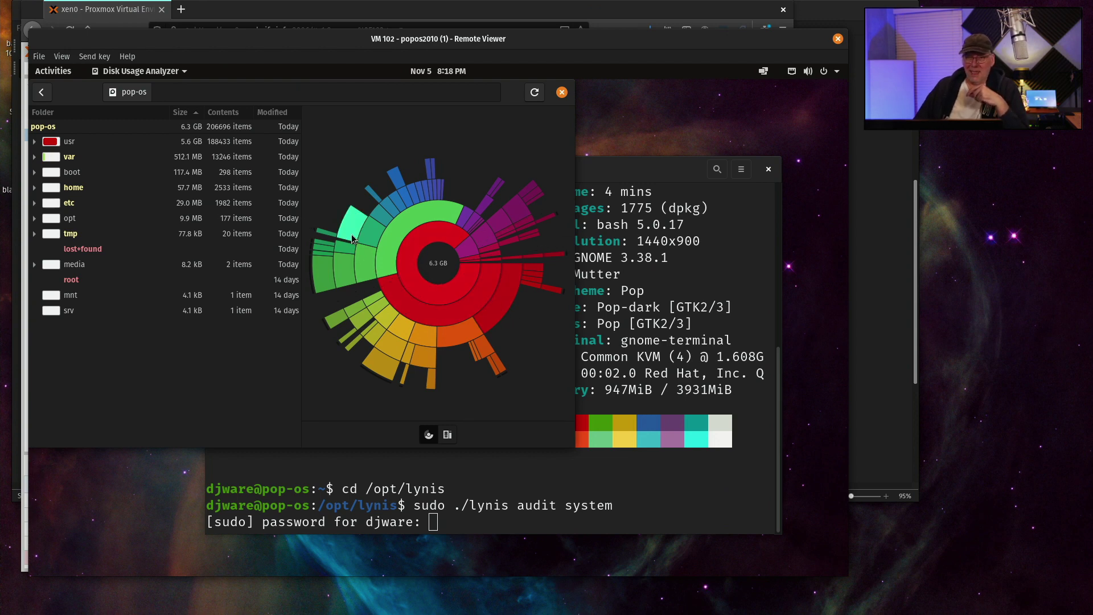
mouse_move(410, 303)
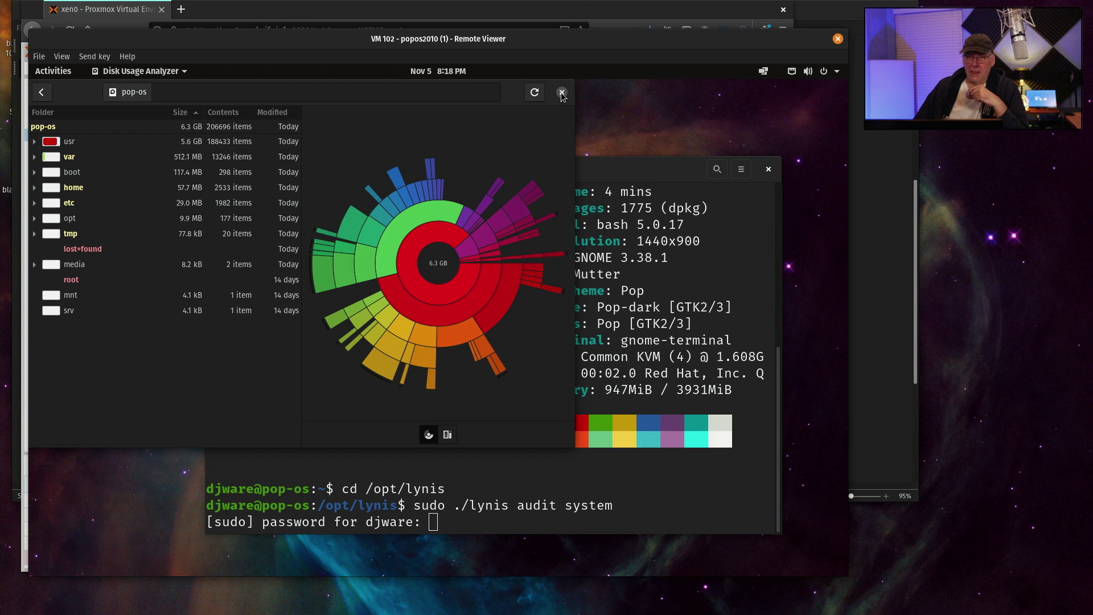
left_click(561, 92)
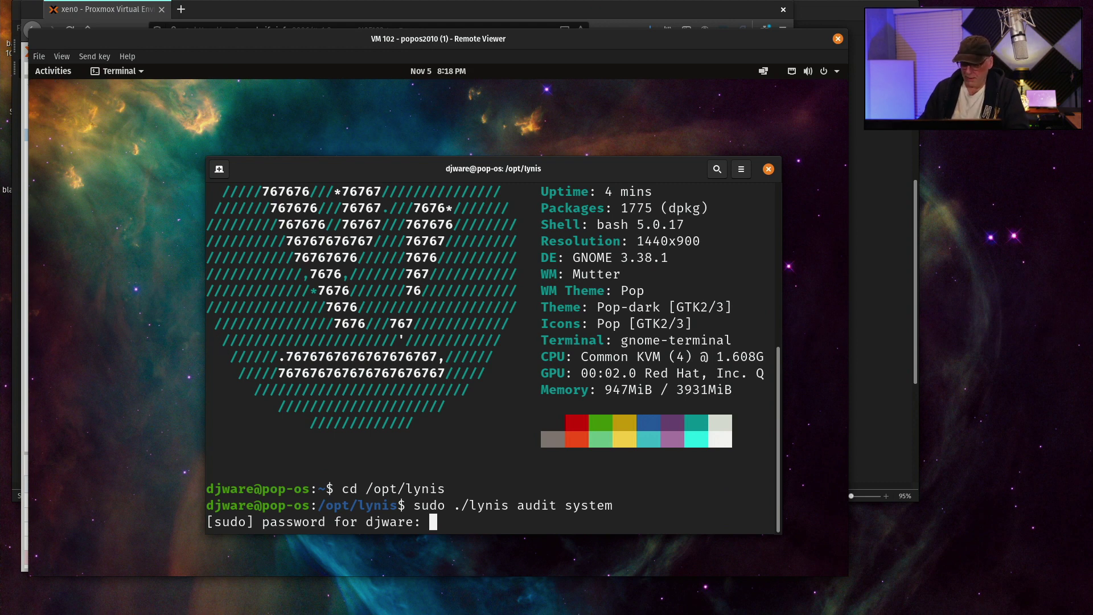
Submit the sudo password so the Lynis audit runs
key("Return")
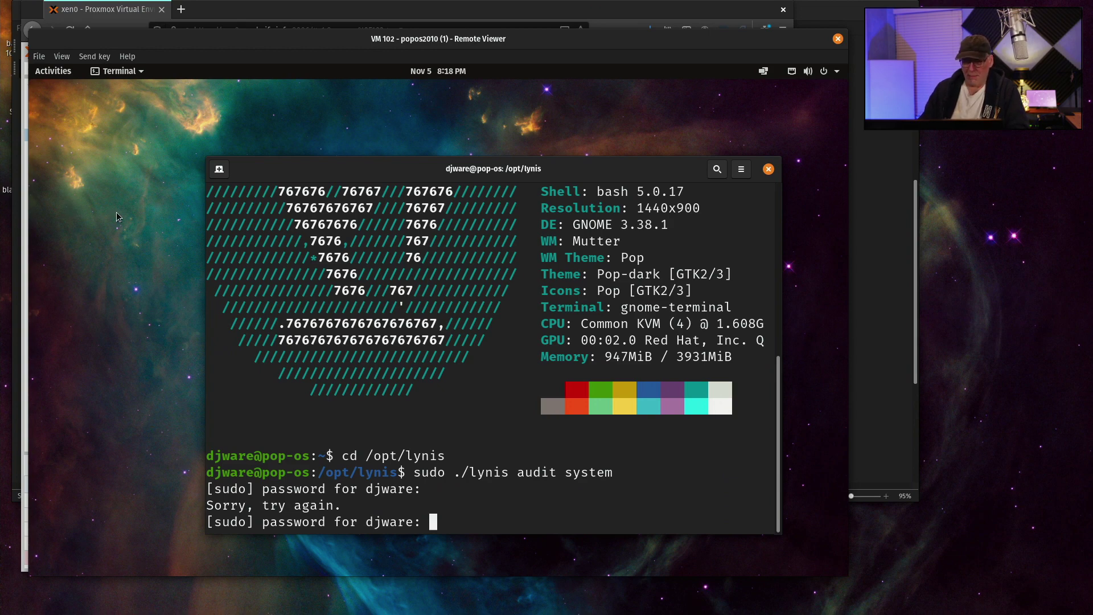
key("Return")
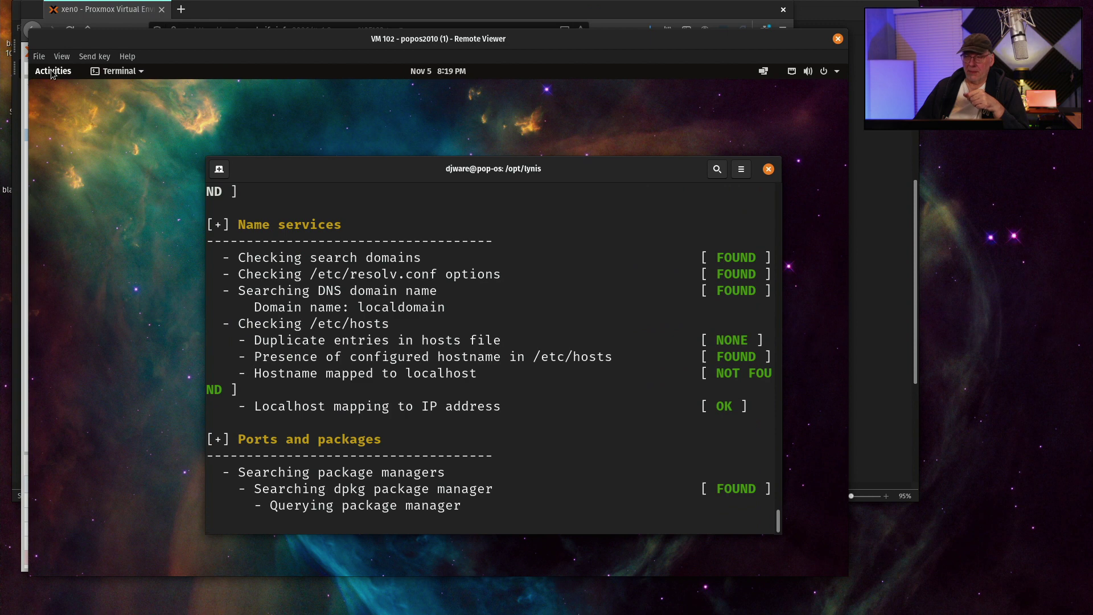
left_click(52, 72)
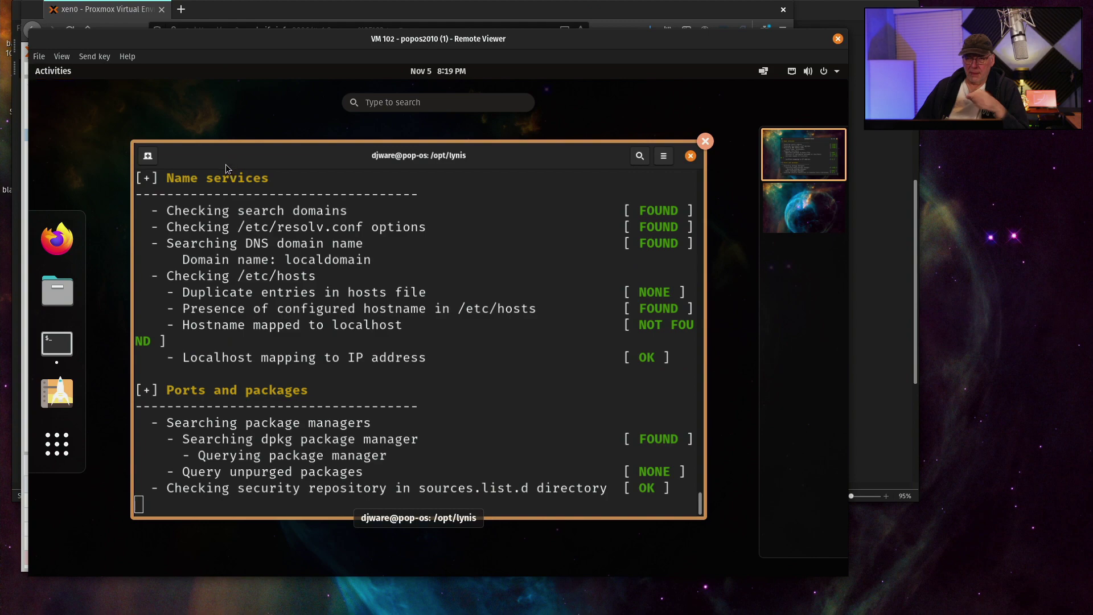
key("Escape")
key("Escape")
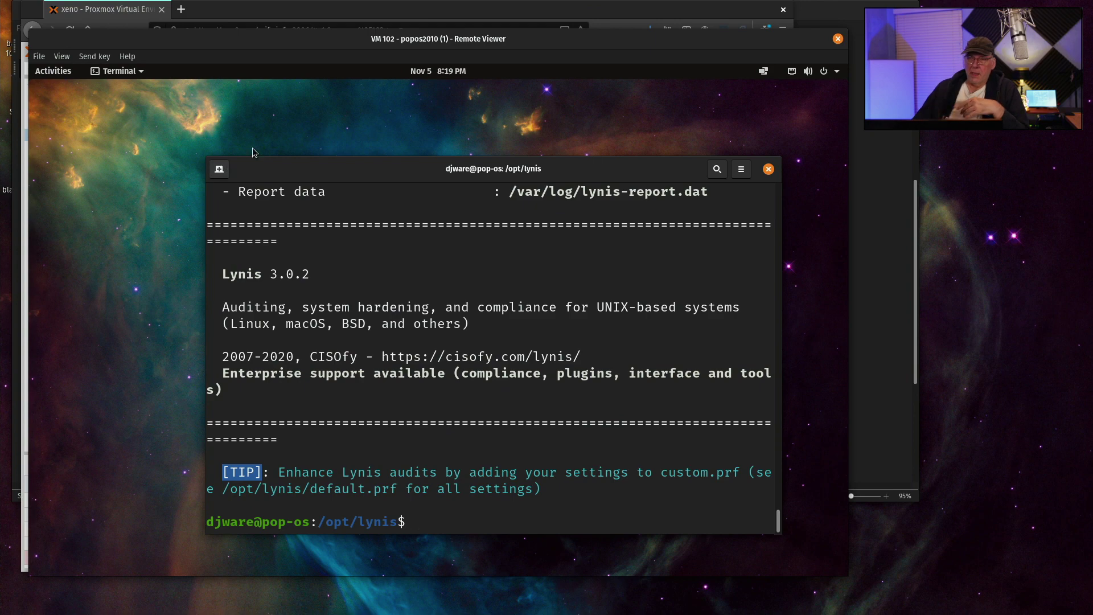
Scroll through the Lynis results: the warning, 38 suggestions, and hardening index 63 from 257 tests
scroll(324, 266, "up", 7)
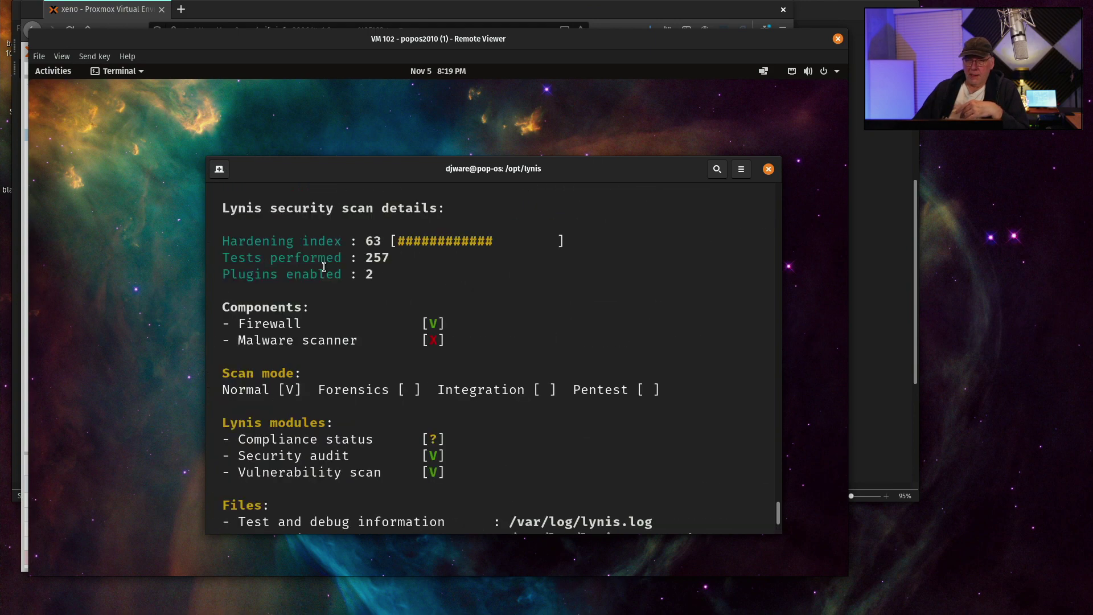
scroll(324, 267, "up", 10)
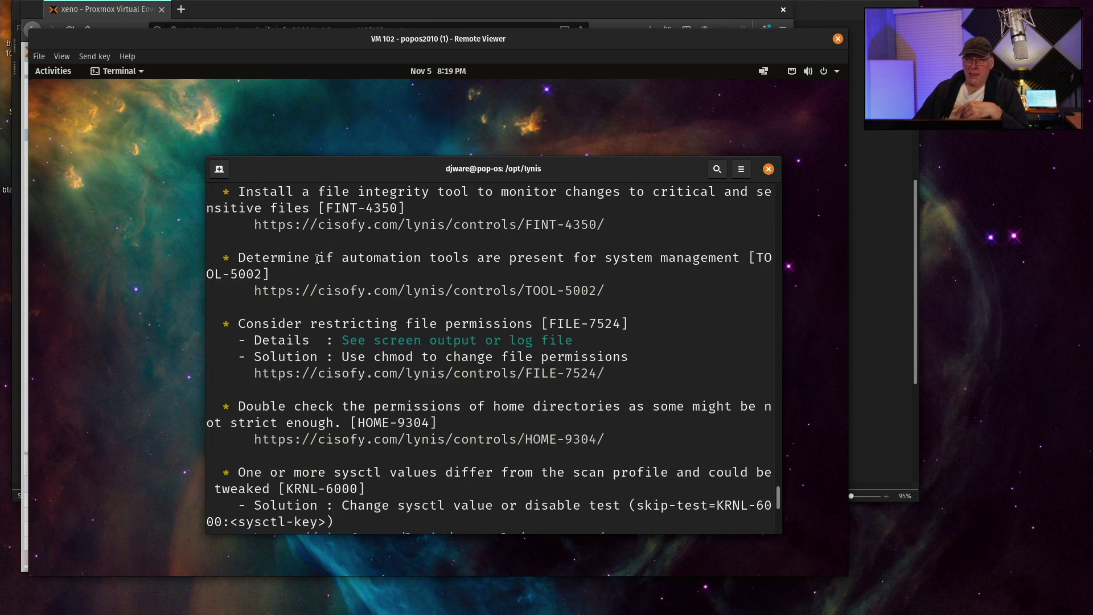
scroll(316, 259, "up", 20)
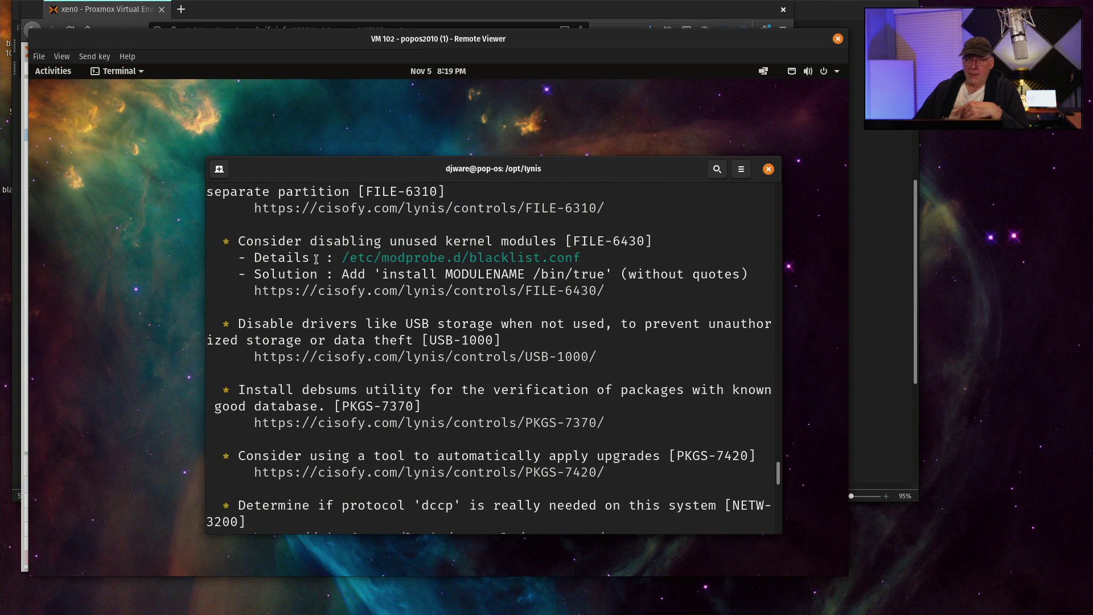
scroll(316, 259, "up", 20)
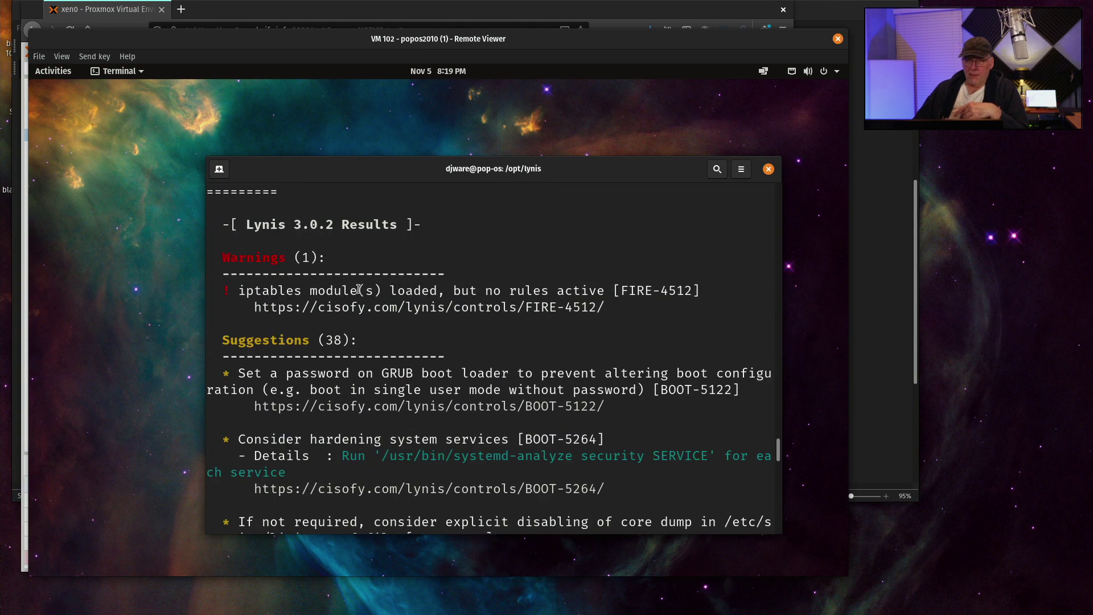
scroll(359, 290, "down", 4)
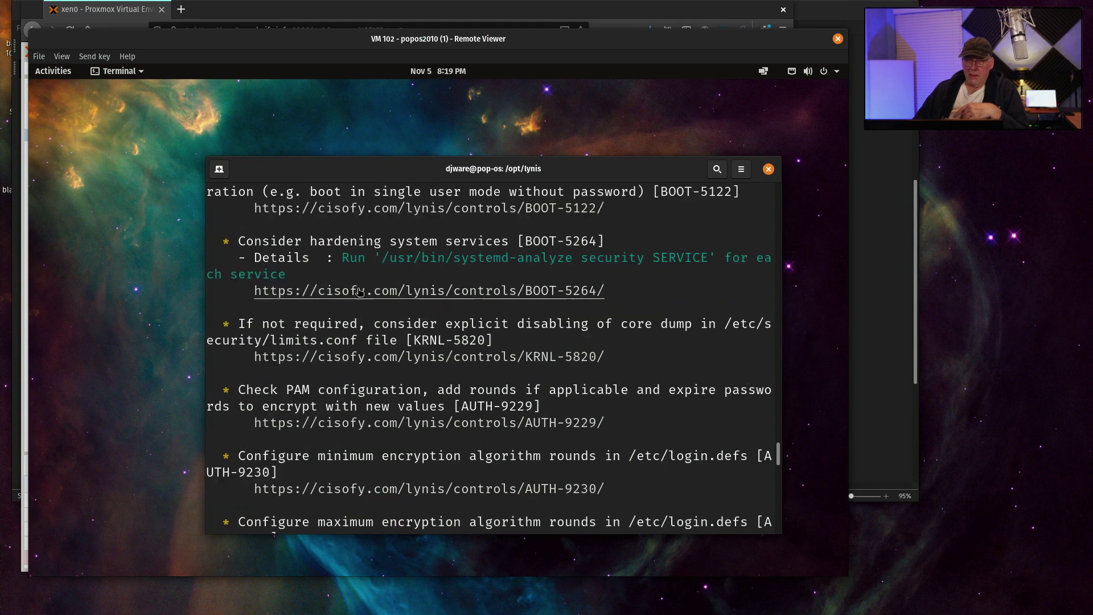
scroll(359, 292, "down", 4)
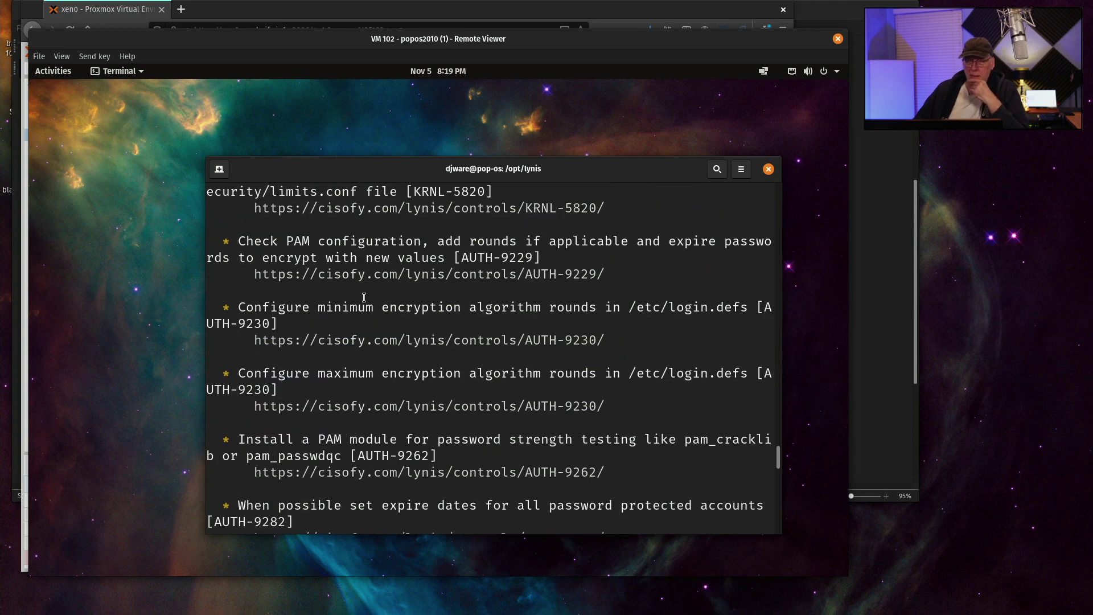
scroll(361, 307, "down", 4)
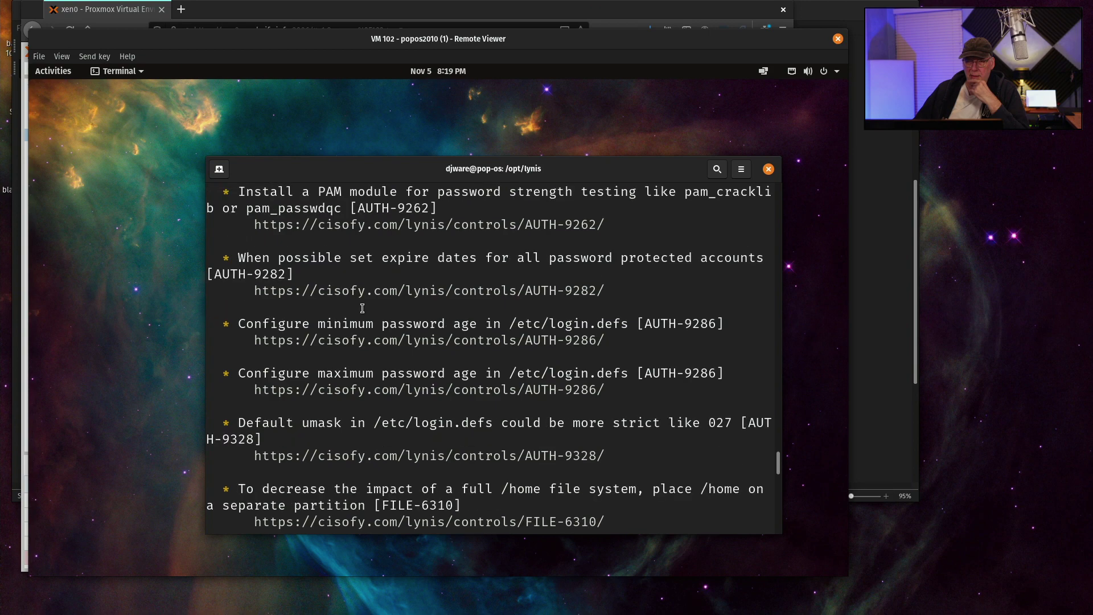
scroll(362, 308, "down", 6)
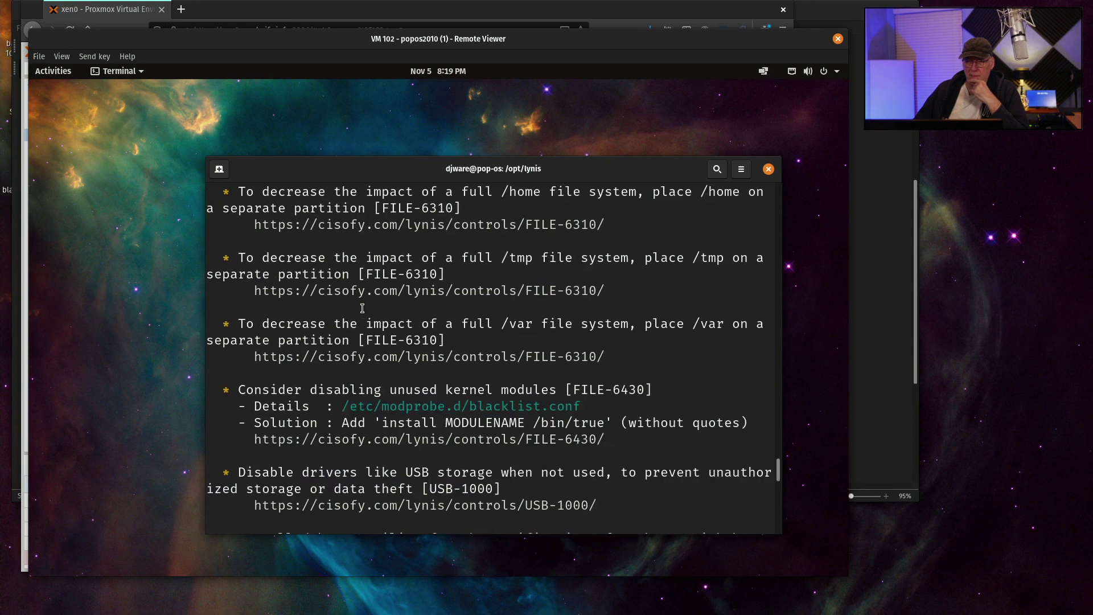
scroll(362, 308, "down", 2)
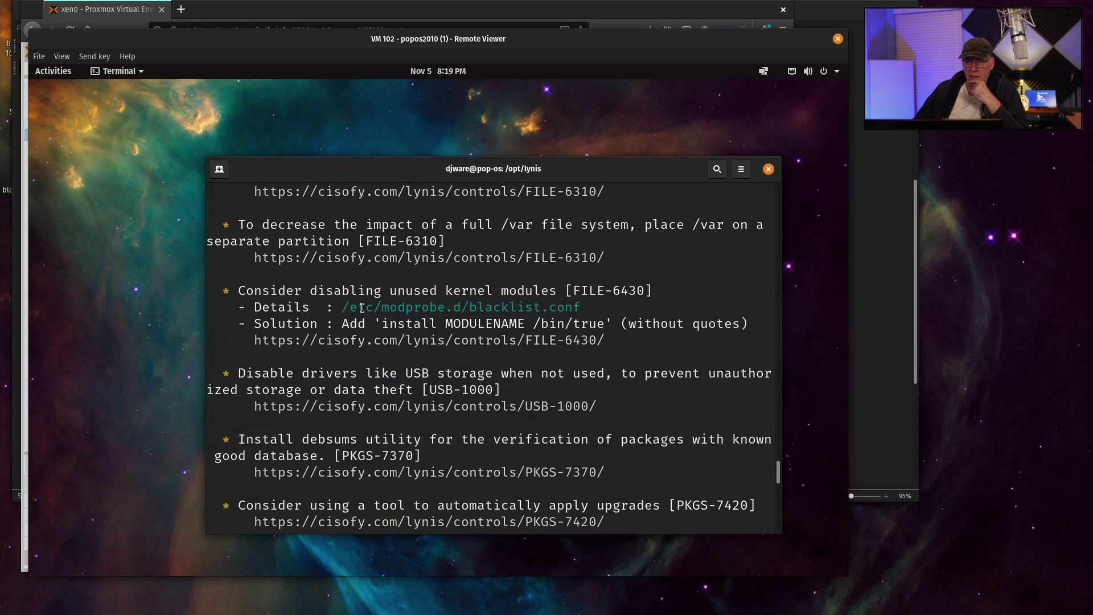
scroll(362, 308, "down", 1)
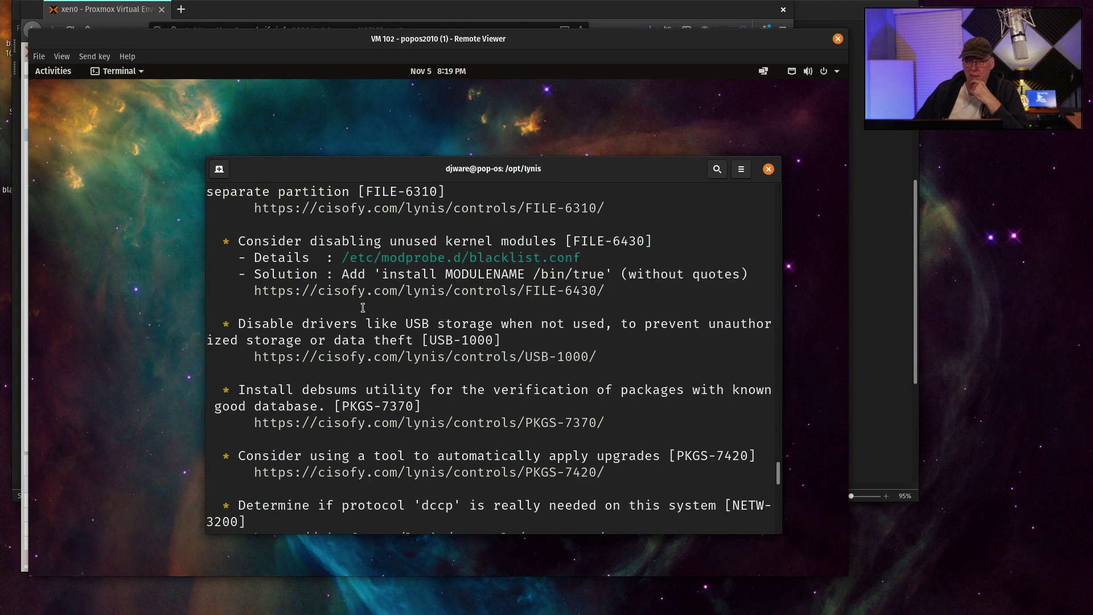
scroll(363, 308, "down", 3)
scroll(362, 308, "down", 4)
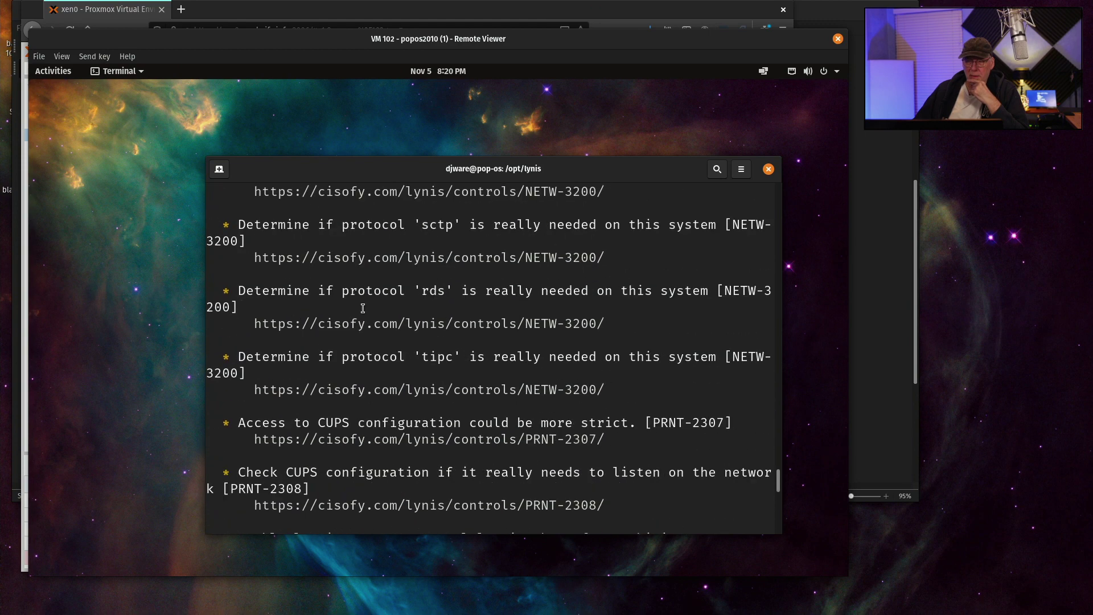
scroll(363, 308, "down", 3)
scroll(363, 308, "down", 1)
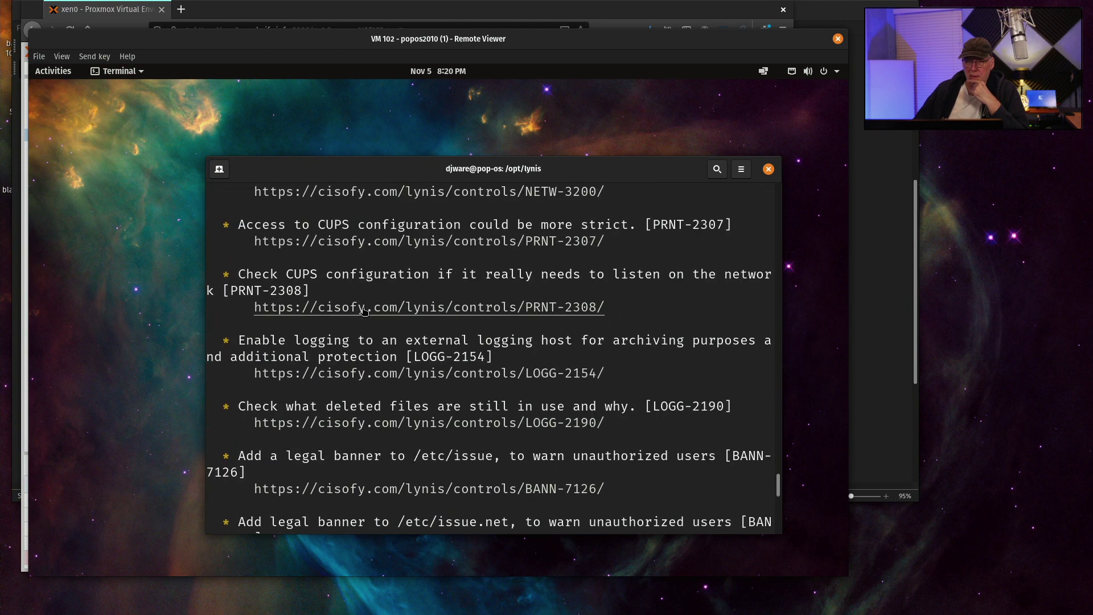
scroll(364, 310, "up", 3)
scroll(362, 308, "down", 3)
scroll(362, 308, "down", 1)
scroll(363, 309, "down", 6)
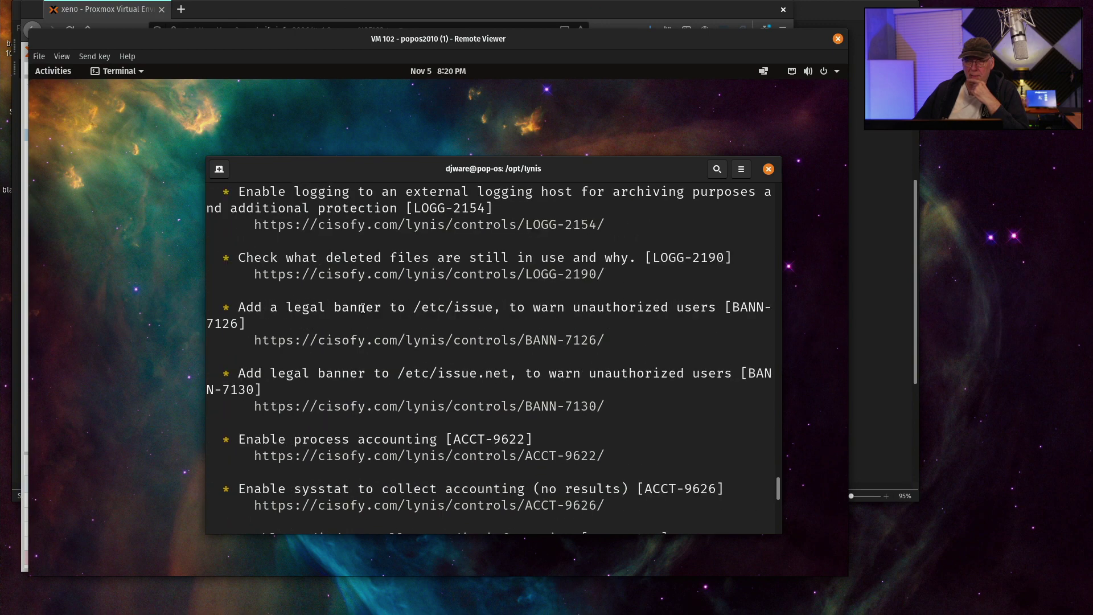
scroll(365, 310, "down", 2)
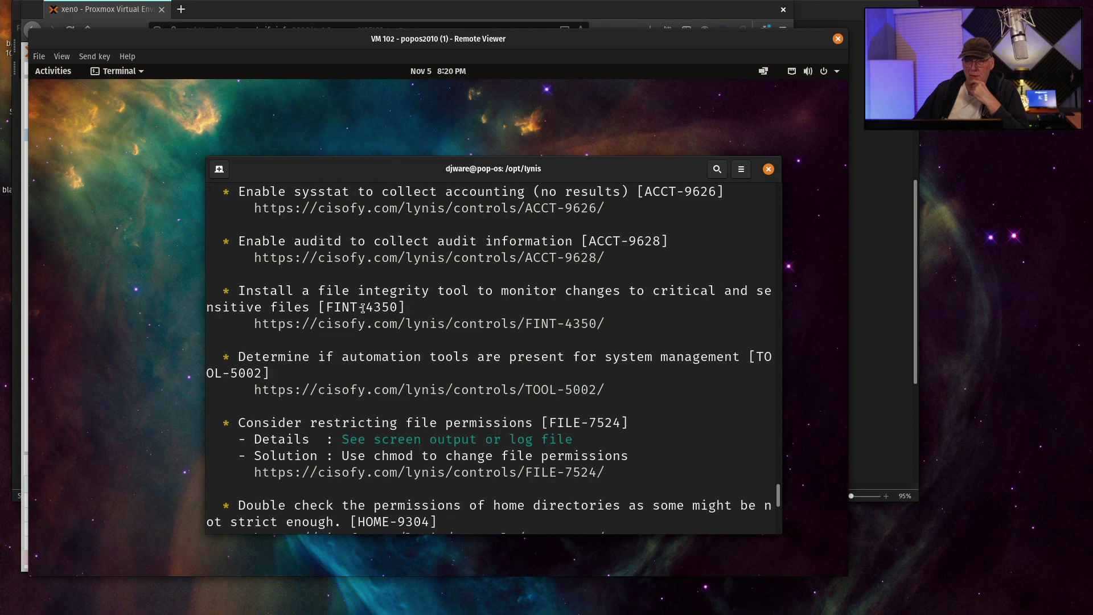
scroll(362, 308, "down", 1)
scroll(362, 308, "up", 2)
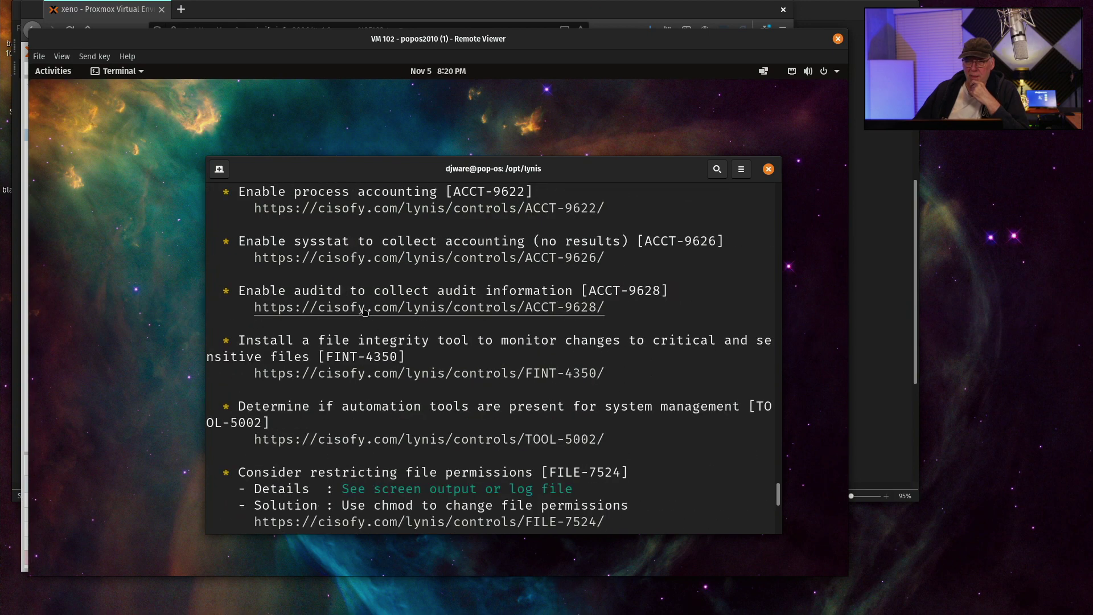
scroll(364, 310, "down", 2)
scroll(362, 308, "down", 8)
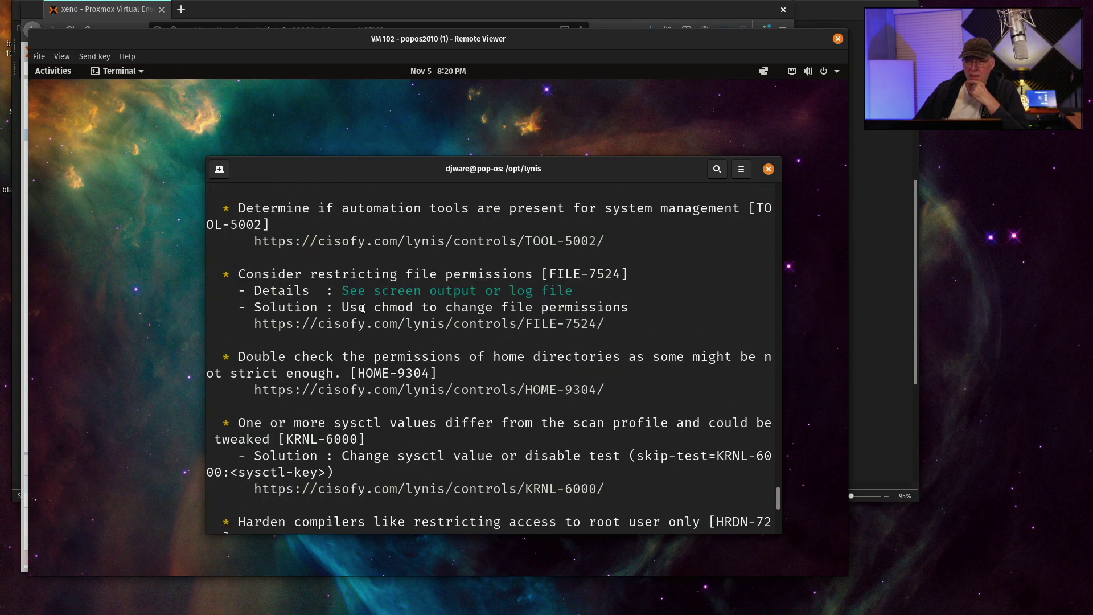
scroll(363, 308, "down", 2)
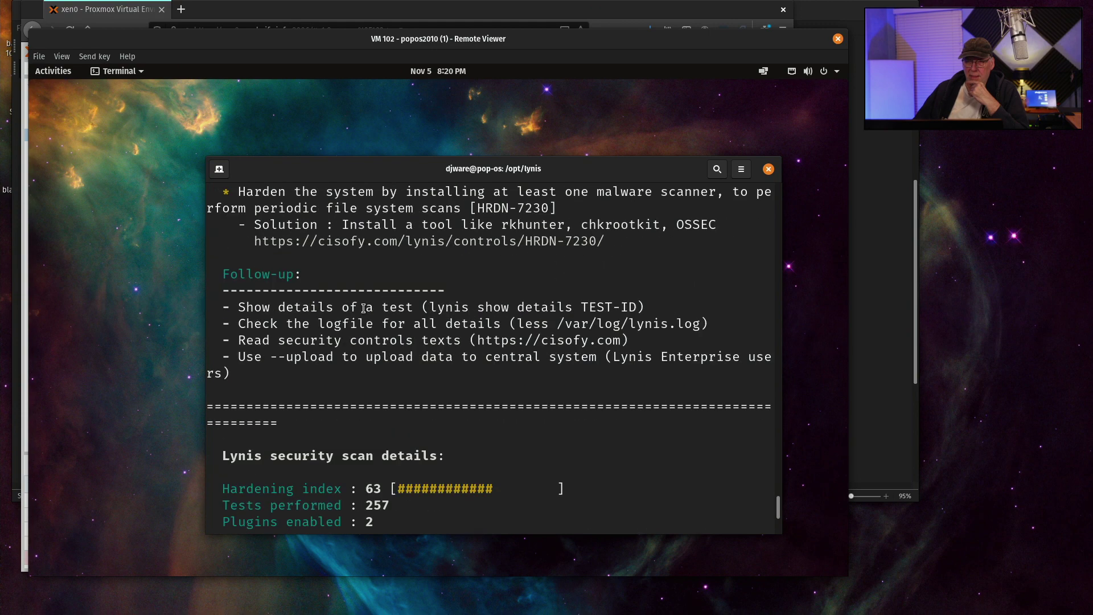
scroll(362, 308, "up", 1)
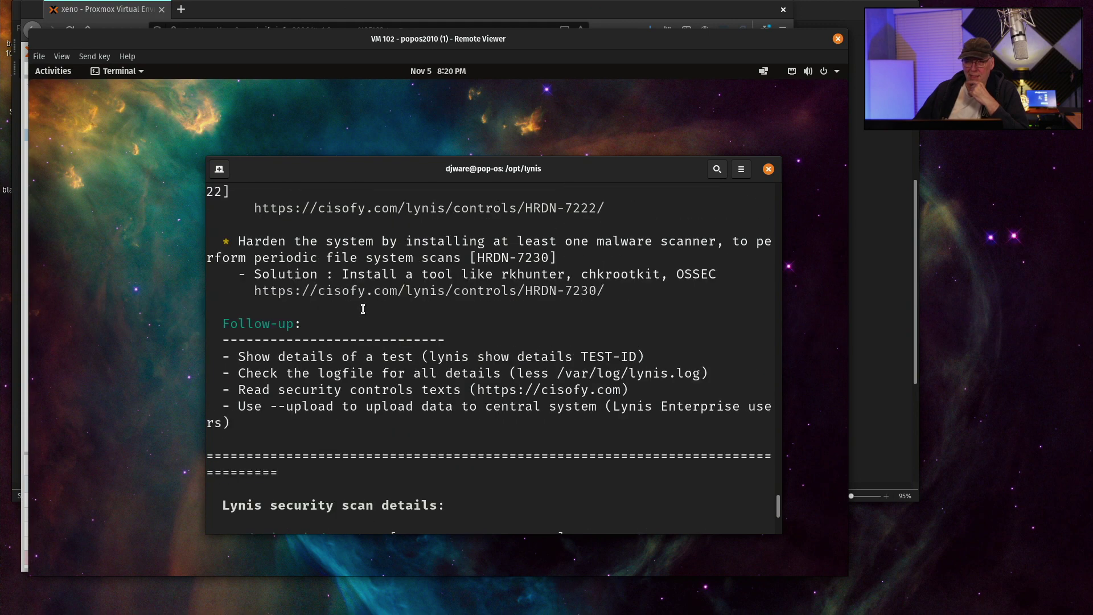
scroll(363, 308, "up", 1)
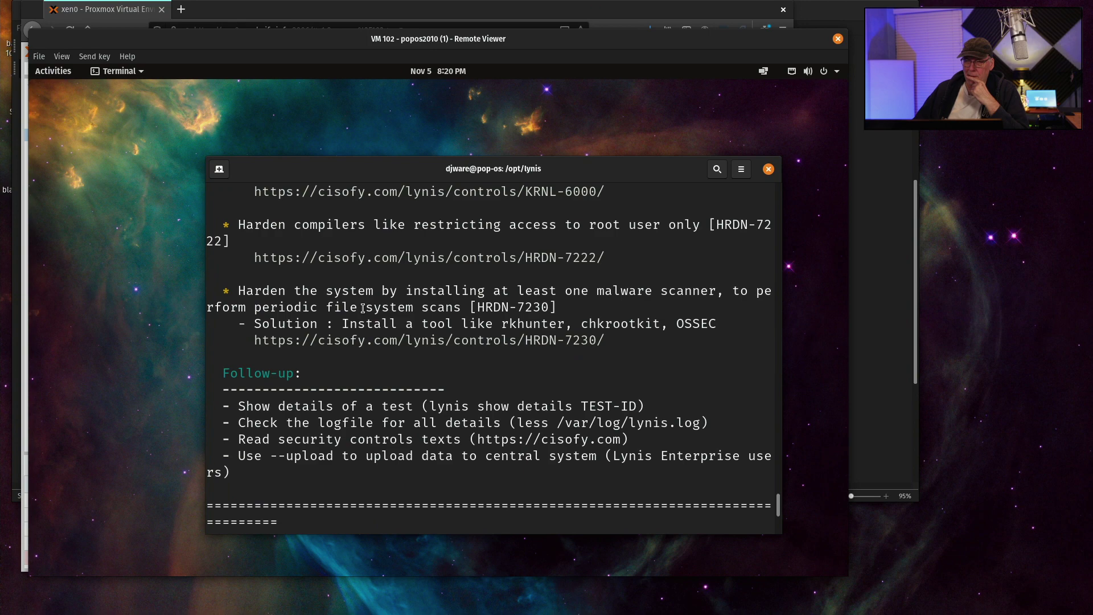
scroll(363, 308, "down", 2)
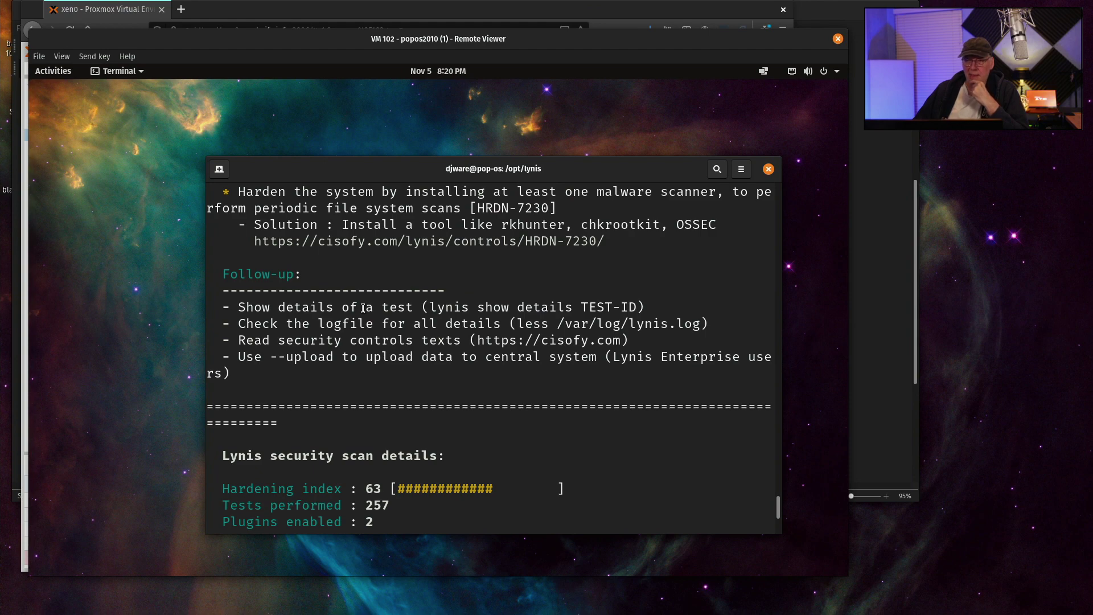
scroll(363, 308, "down", 5)
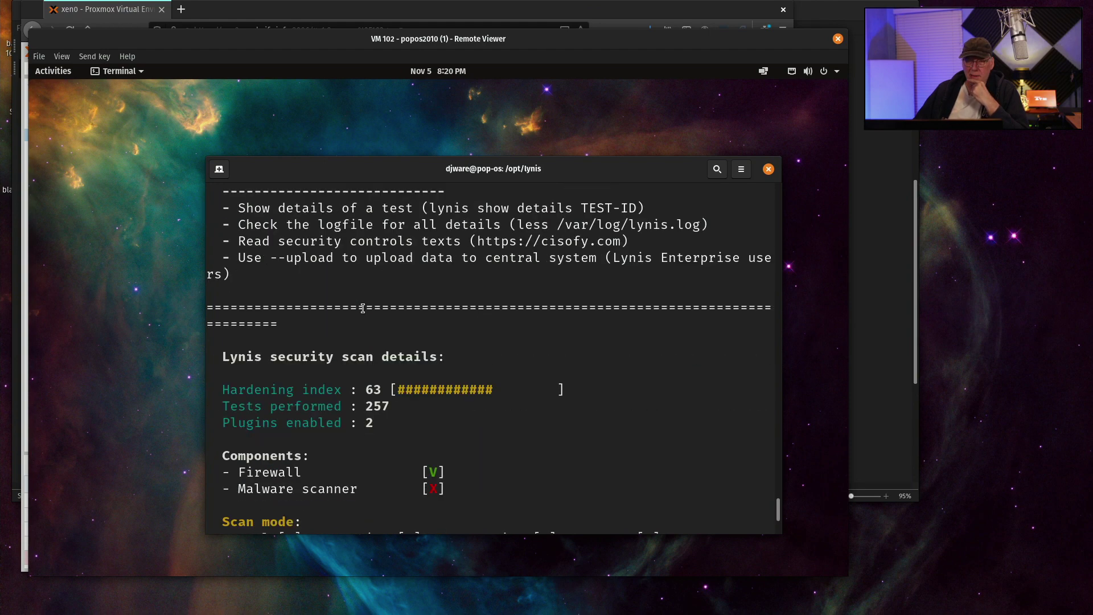
scroll(362, 308, "down", 1)
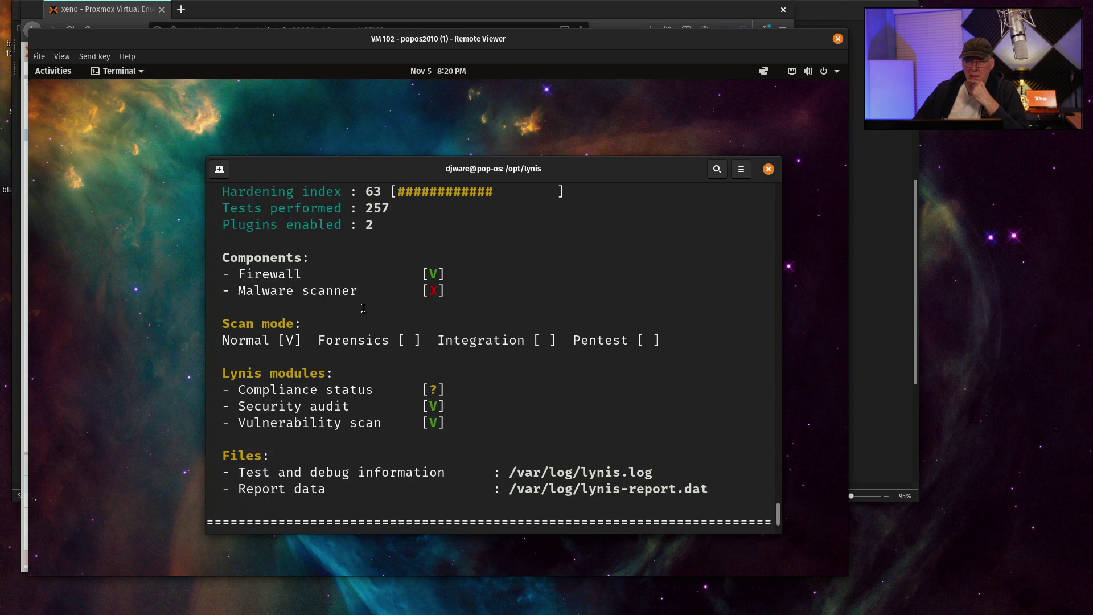
scroll(363, 308, "down", 1)
scroll(363, 308, "down", 3)
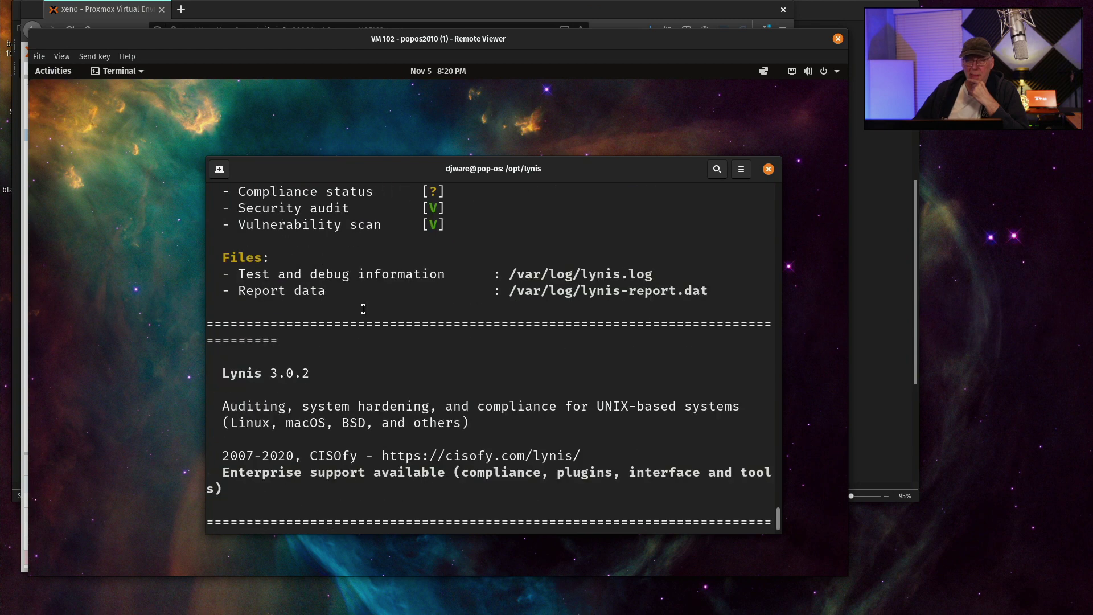
scroll(397, 320, "down", 2)
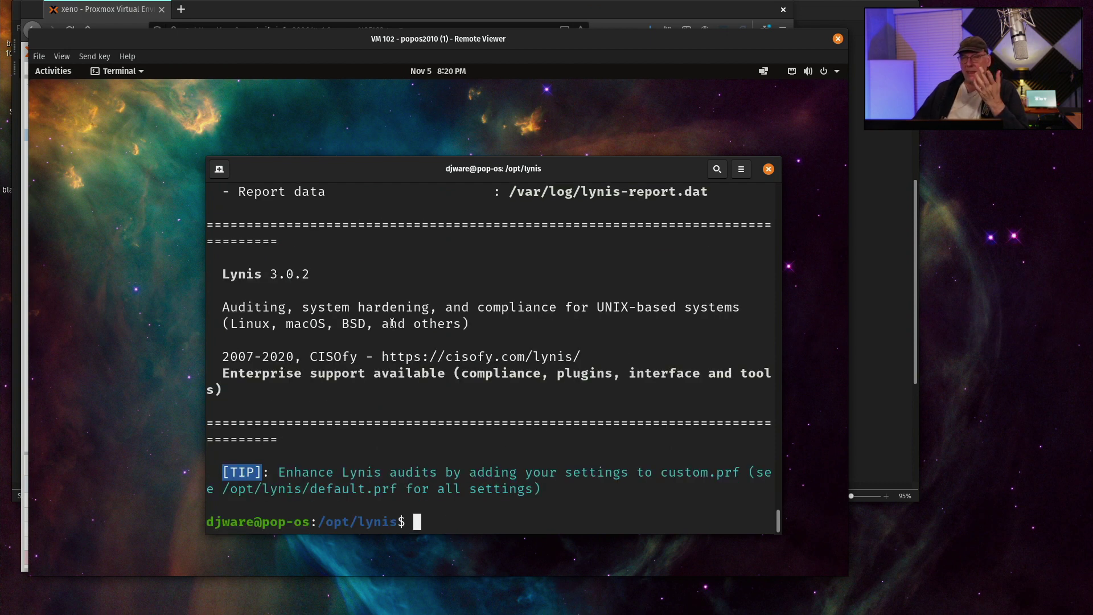
scroll(400, 262, "up", 6)
scroll(402, 264, "up", 1)
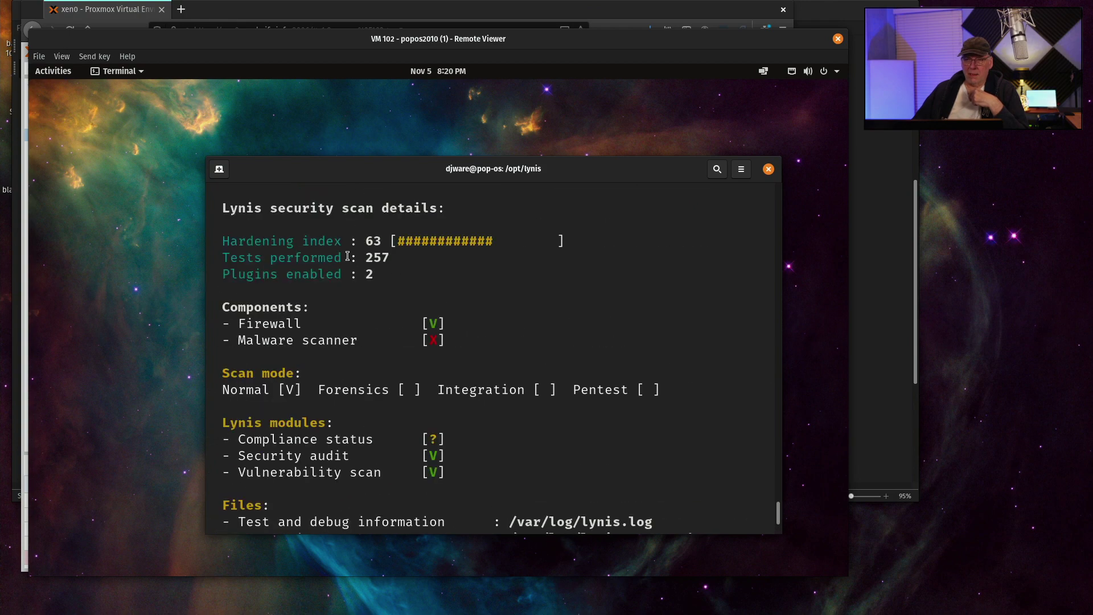
scroll(367, 244, "up", 5)
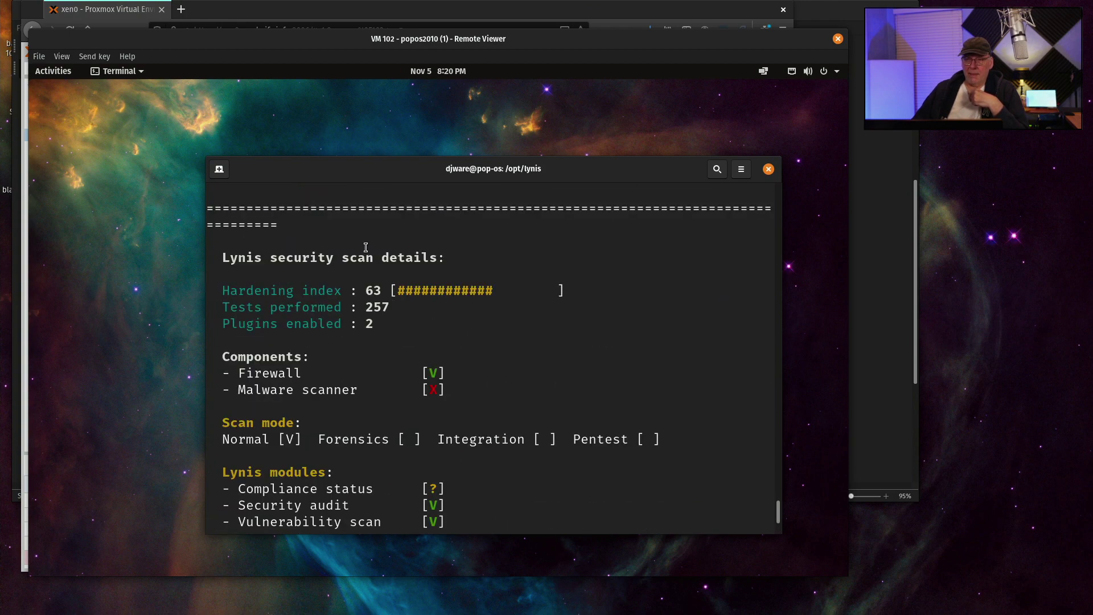
scroll(367, 249, "up", 3)
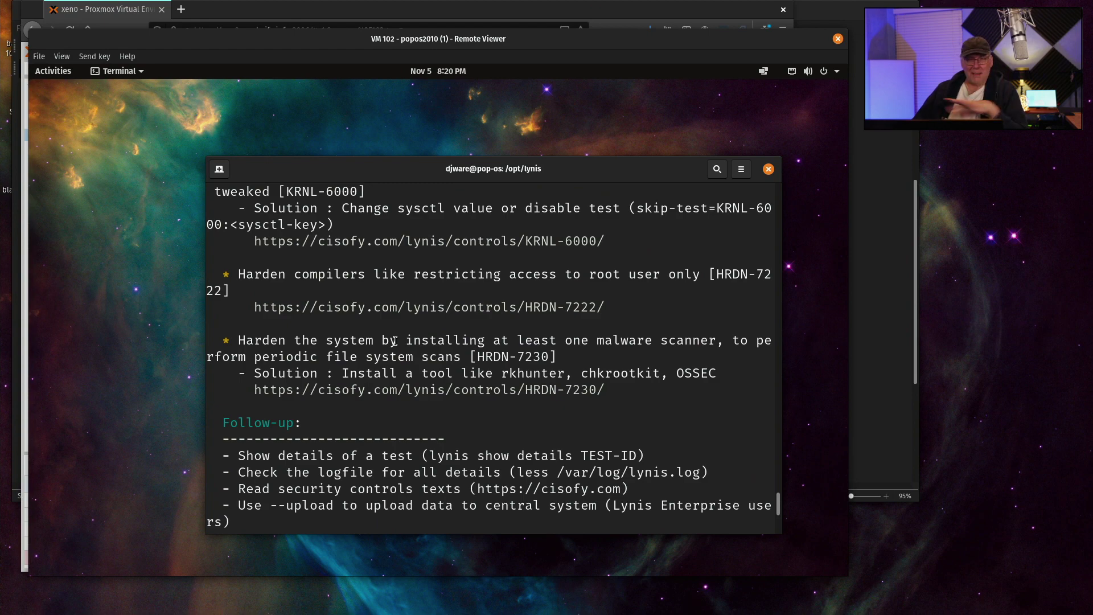
scroll(395, 340, "down", 12)
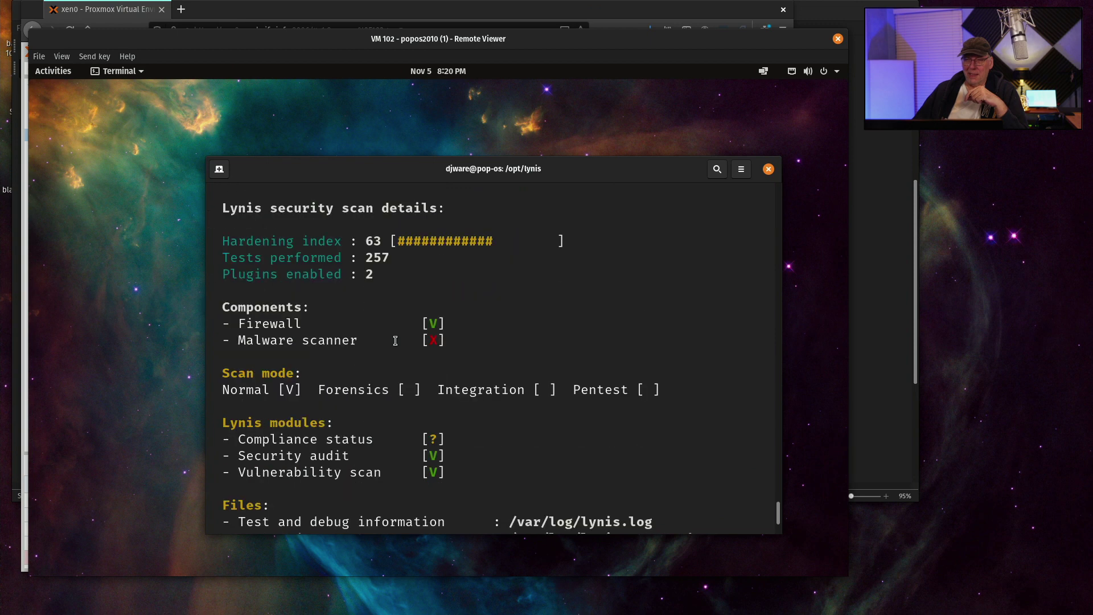
scroll(395, 341, "down", 3)
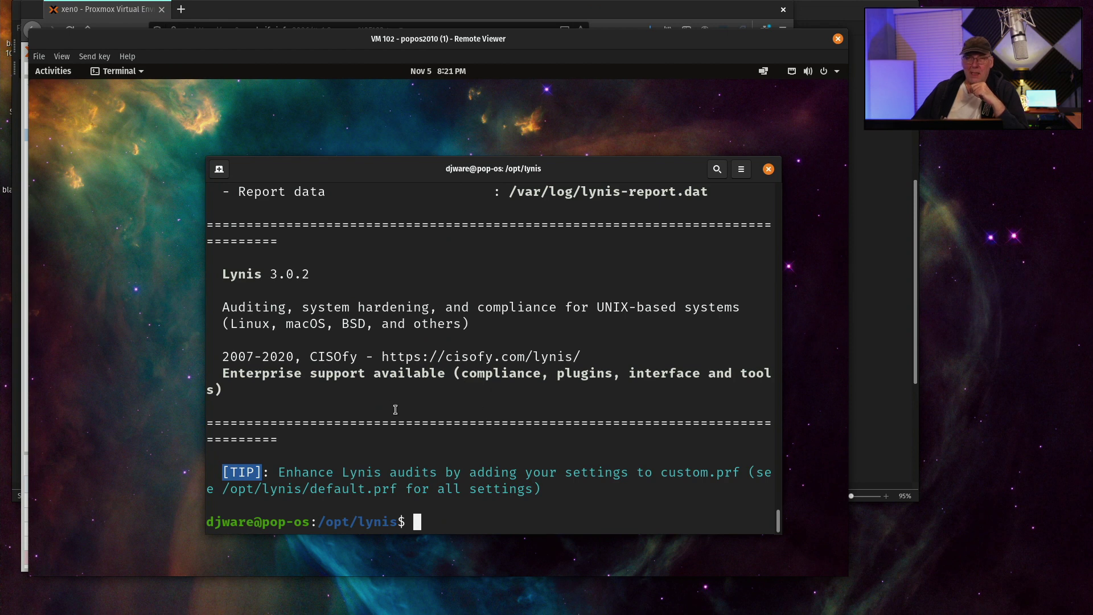
Show the installed applications grid listing Firefox, Terminal, Settings and Htop
left_click(53, 71)
left_click(56, 443)
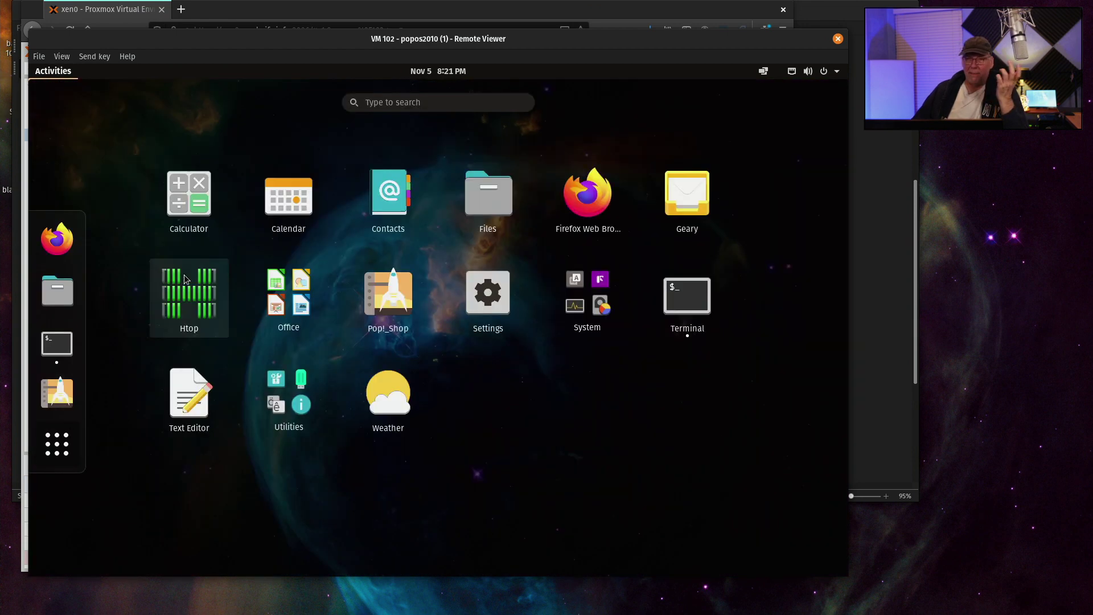
left_click_drag(388, 197, 436, 210)
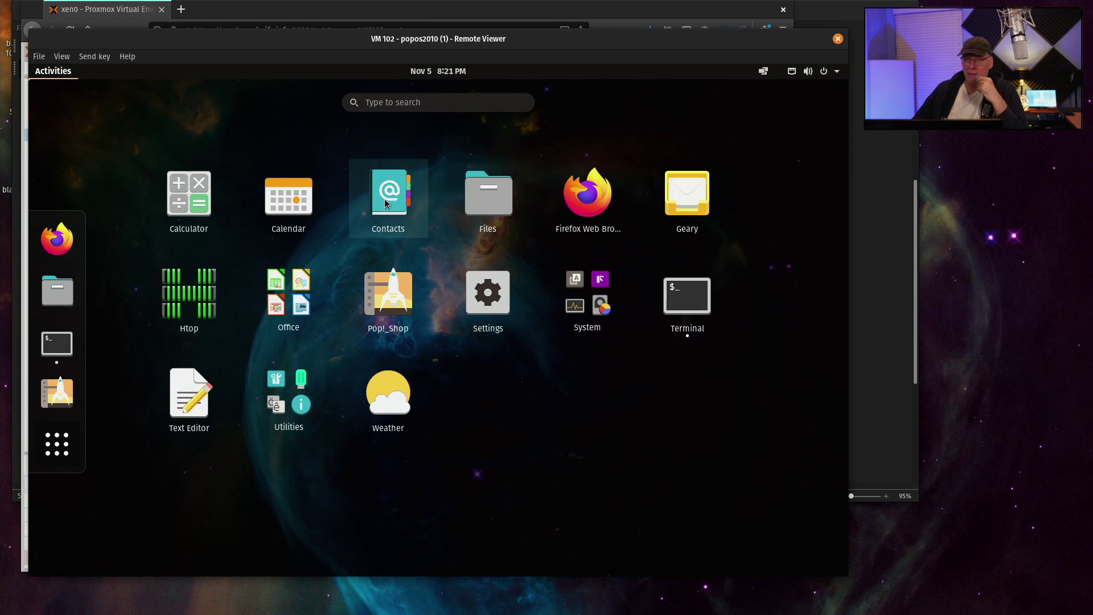
left_click_drag(189, 193, 217, 202)
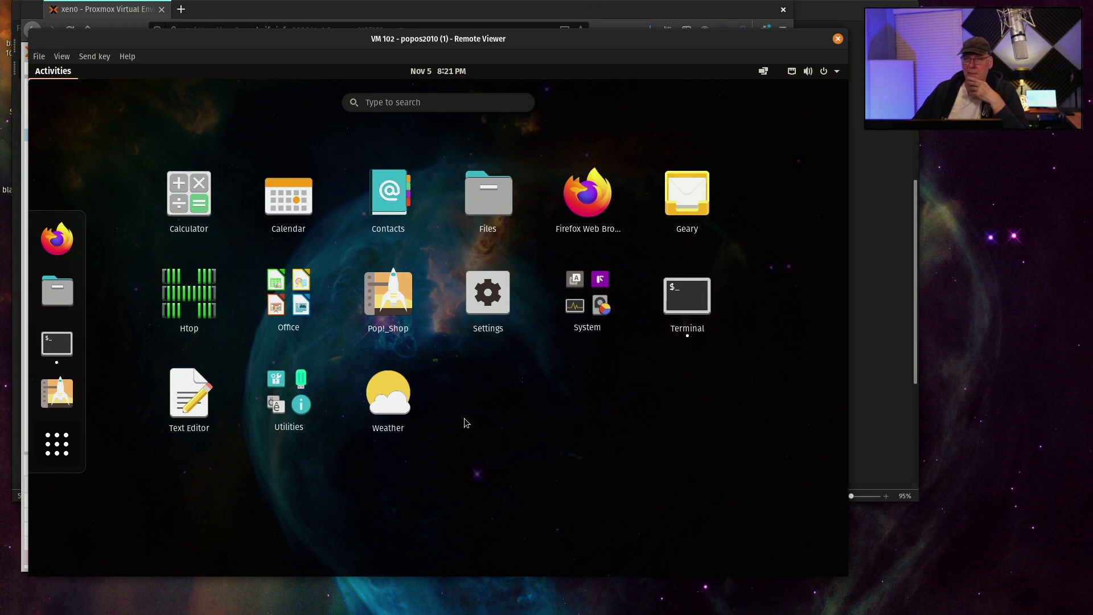
Launch Firefox and complete first-run setup, skipping import and saving the Dark theme
left_click(587, 208)
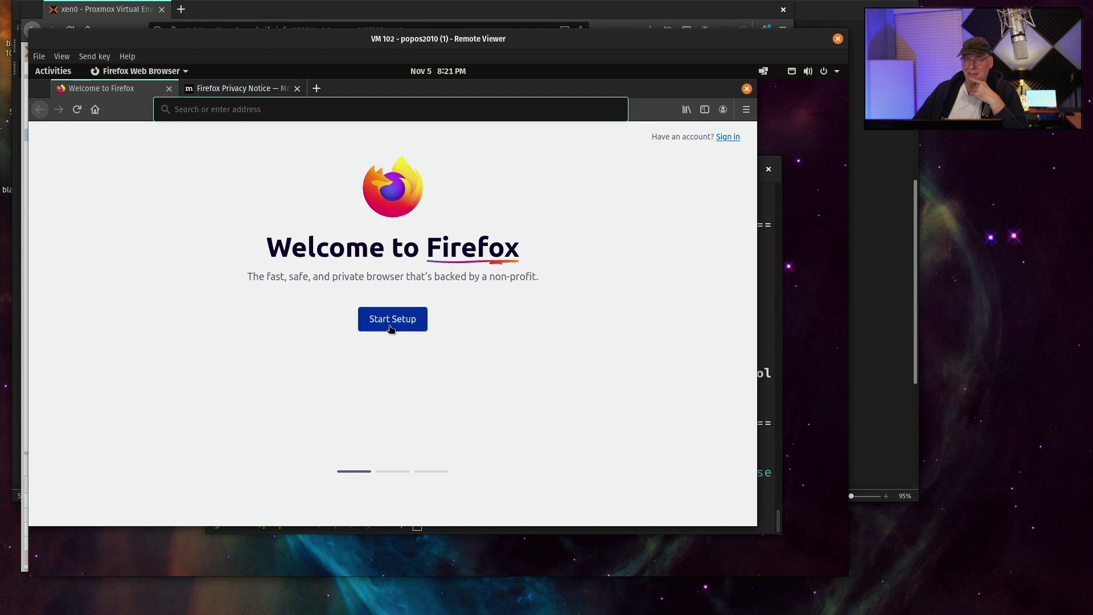
left_click(391, 329)
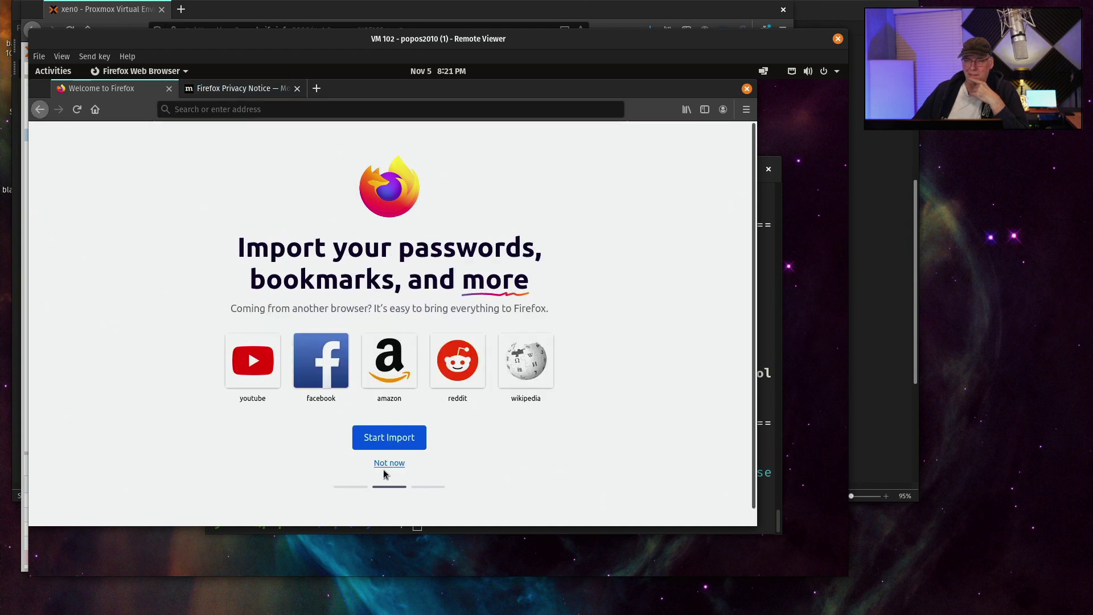
left_click(385, 463)
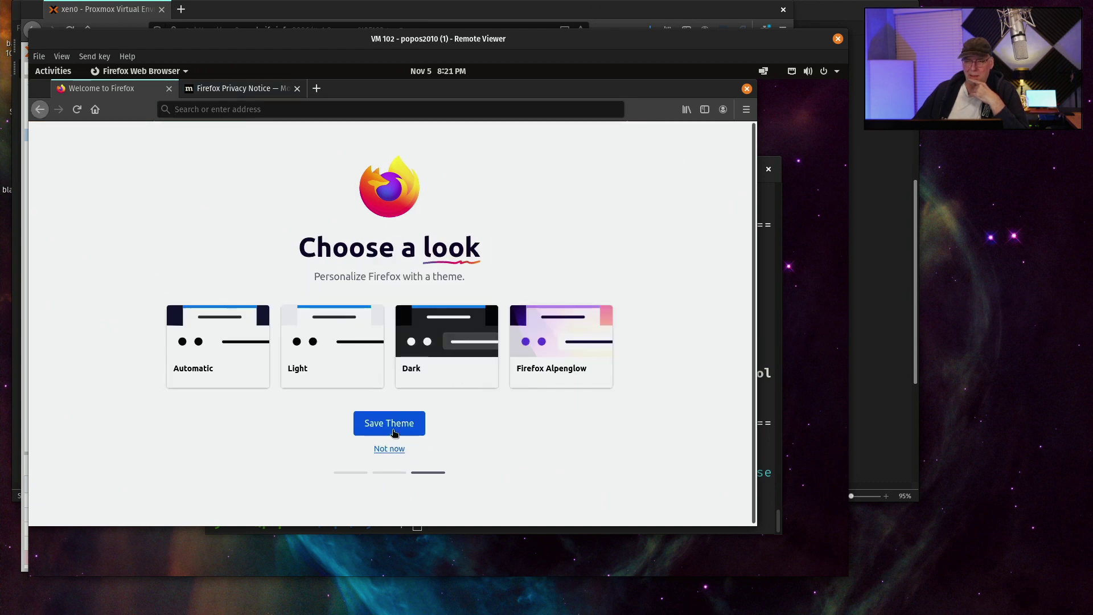
left_click(436, 345)
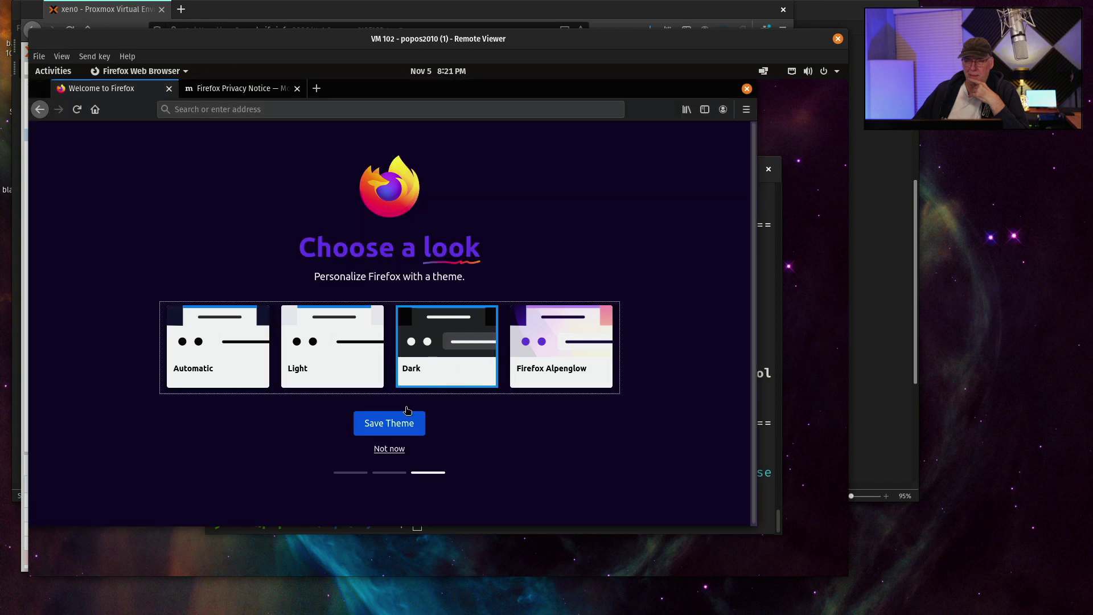
left_click(392, 432)
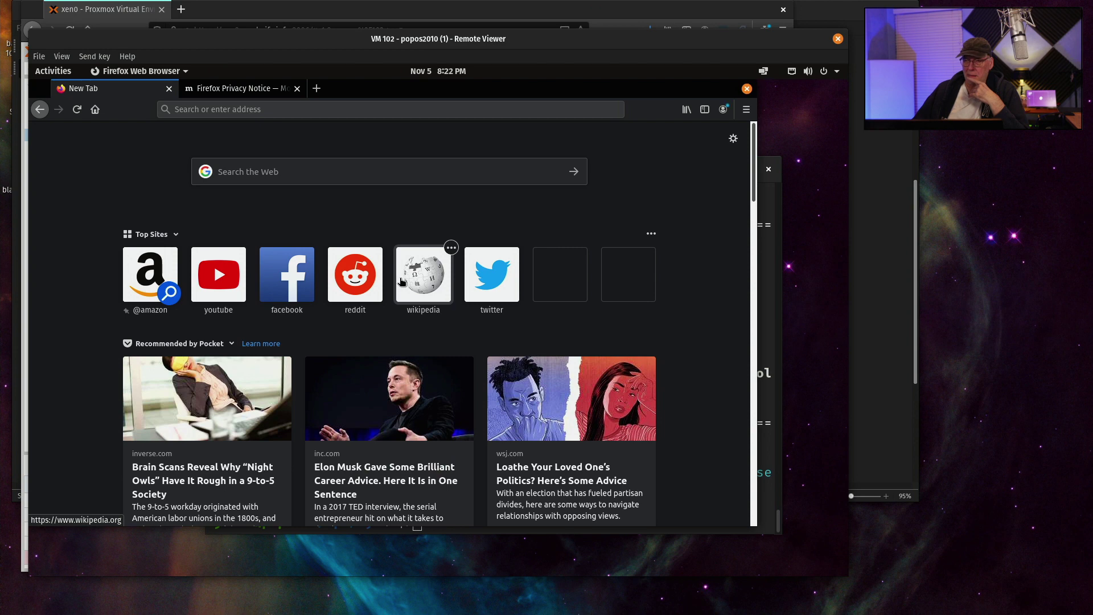
Confirm Firefox is version 82.0.2 in About Firefox, then quit it, closing both tabs
scroll(401, 281, "down", 2)
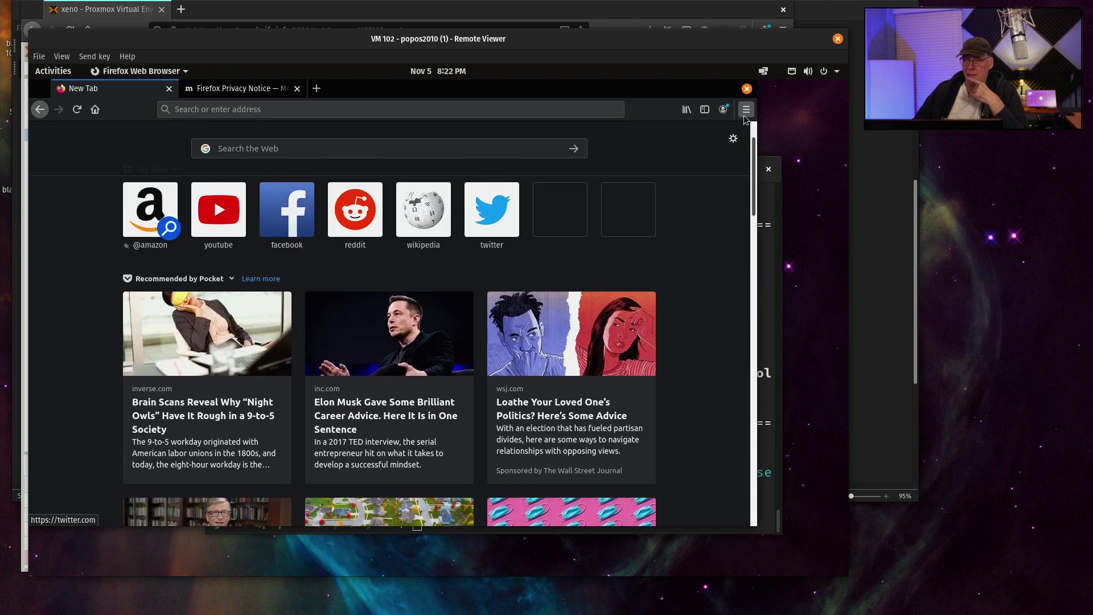
left_click(745, 110)
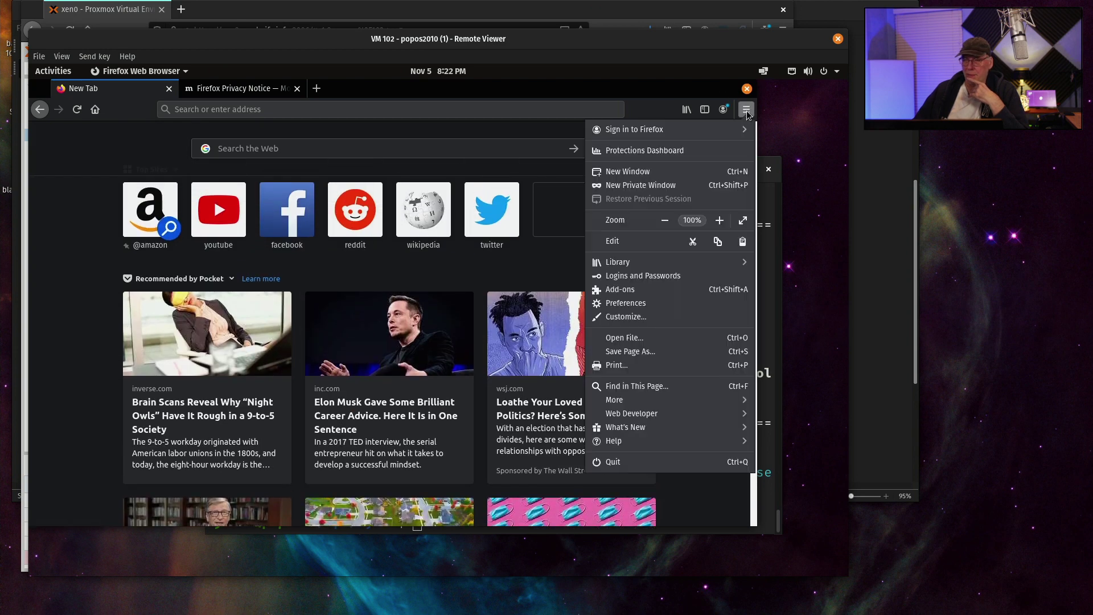
left_click(660, 441)
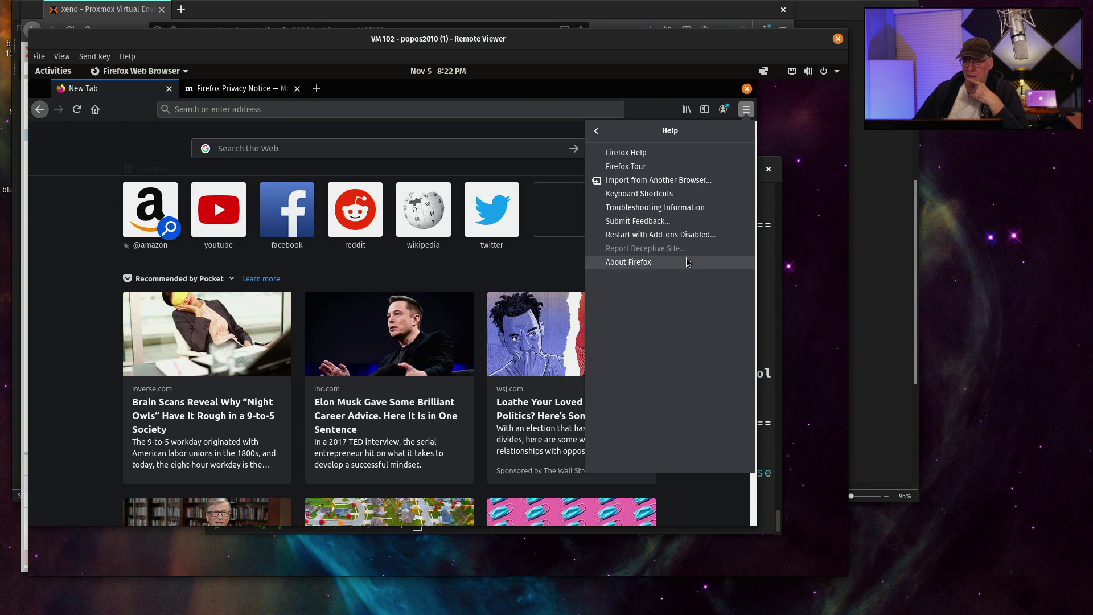
left_click(686, 262)
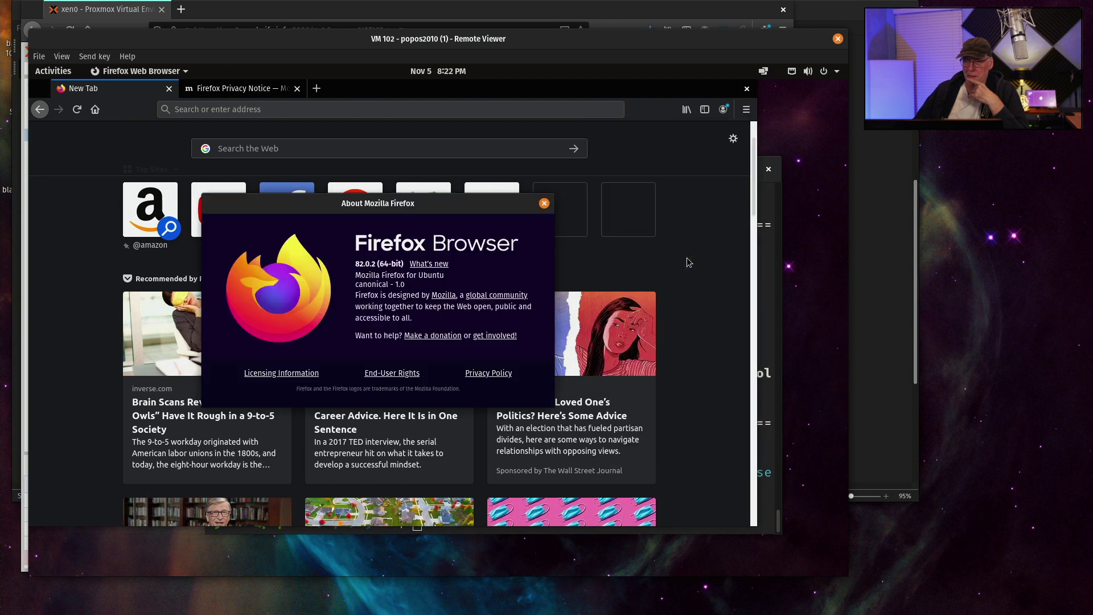
left_click(543, 204)
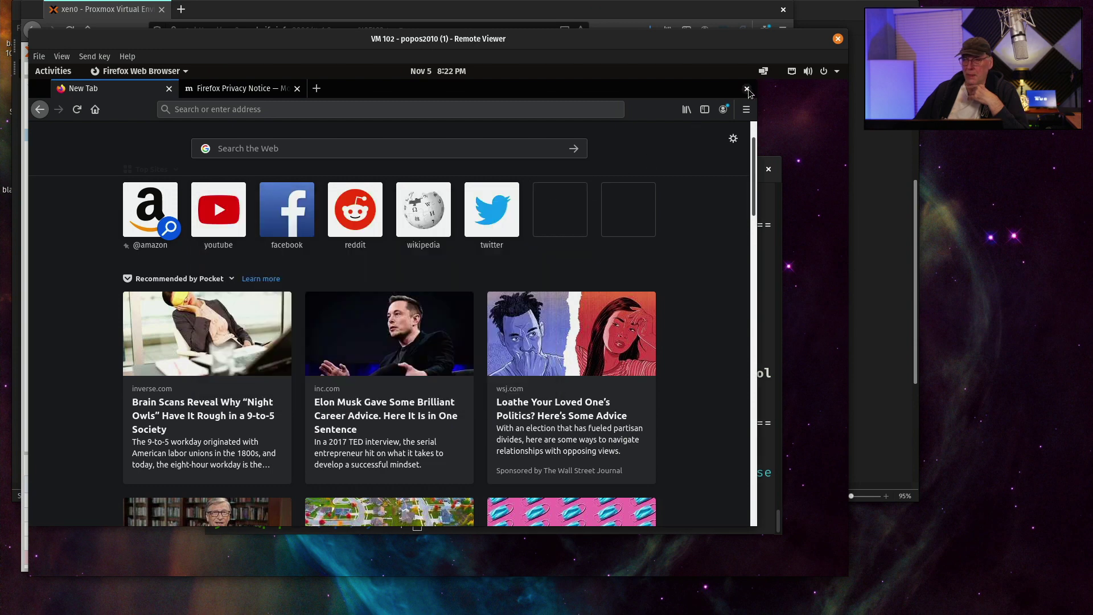
left_click(747, 90)
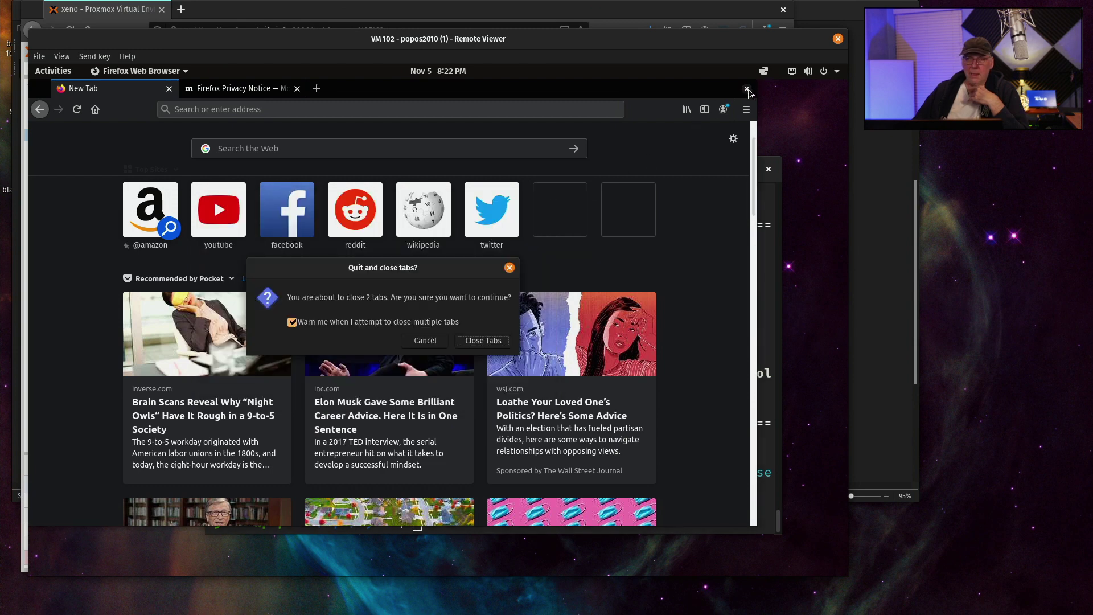
left_click(483, 340)
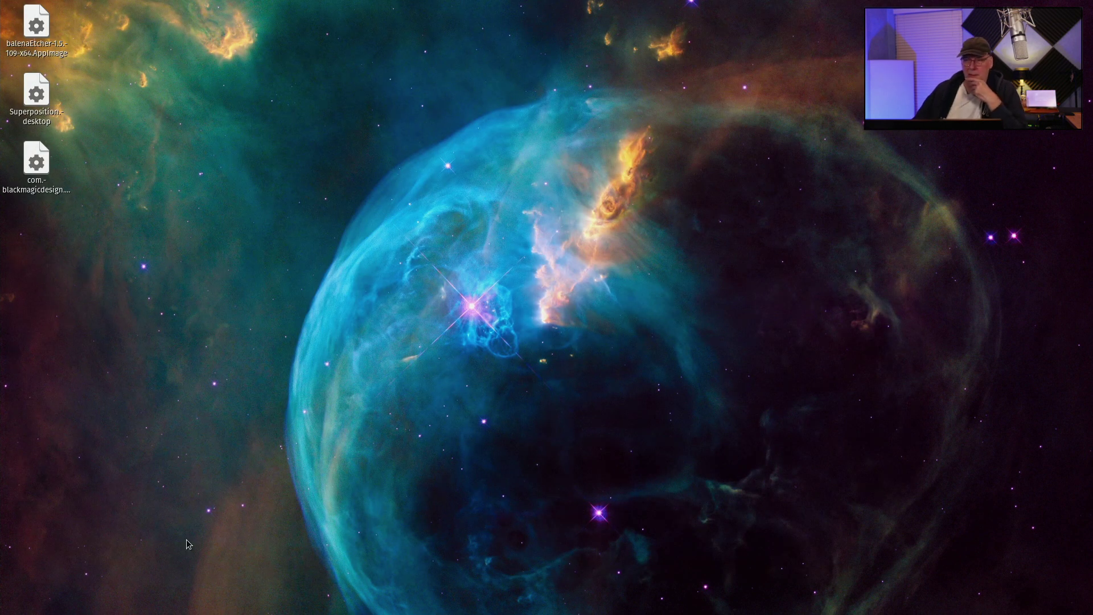
Reveal the auto-hidden application dock at the bottom of the laptop desktop
mouse_move(153, 595)
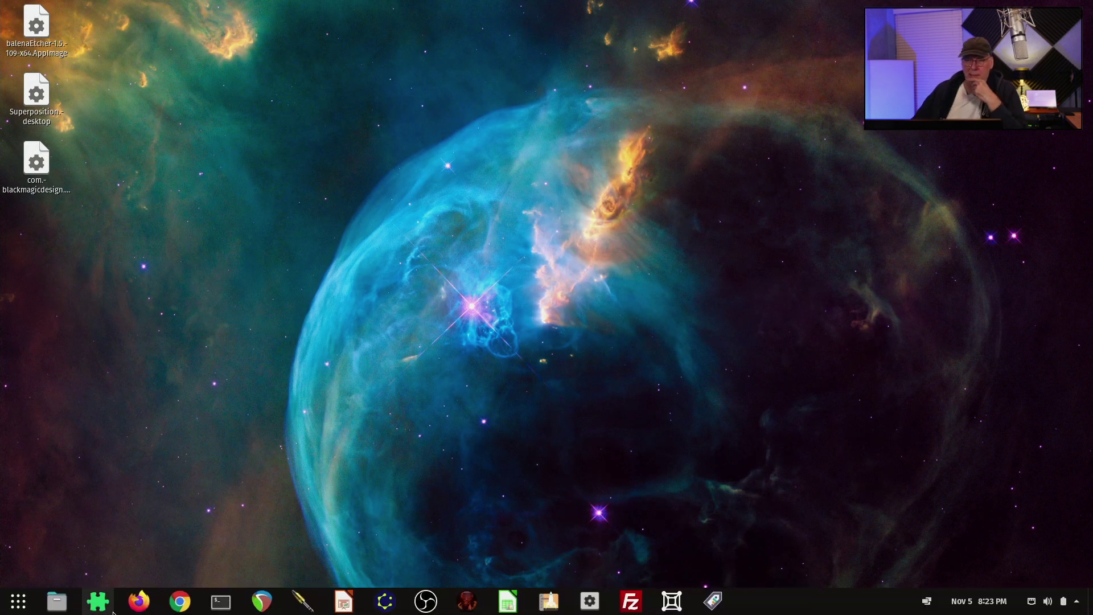
Launch Pop!_Shop from the dock and move its window up and to the left
left_click(541, 604)
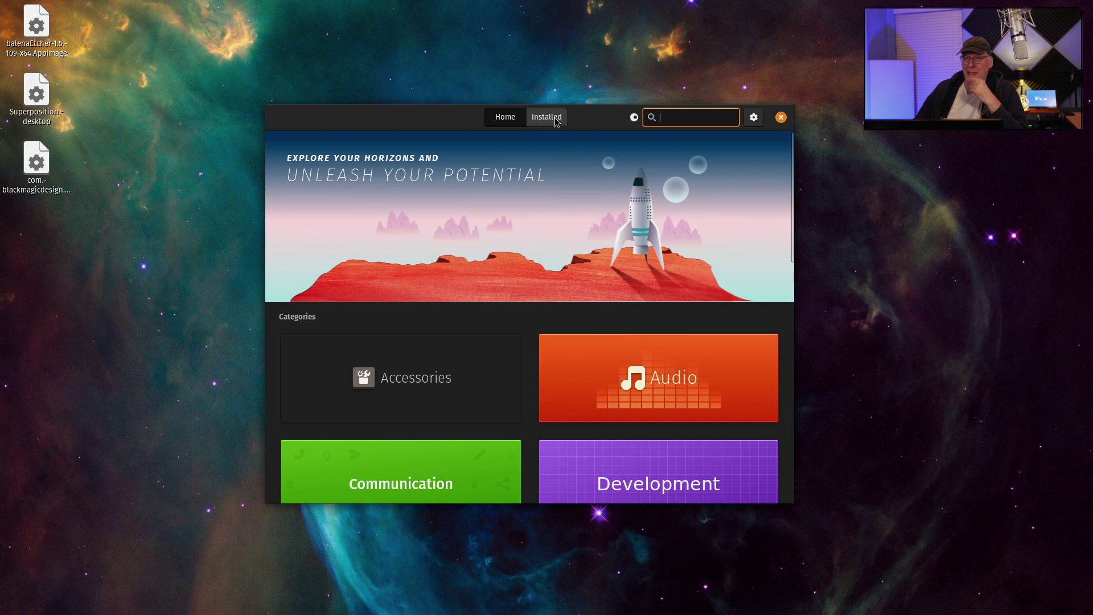
left_click_drag(593, 124, 566, 96)
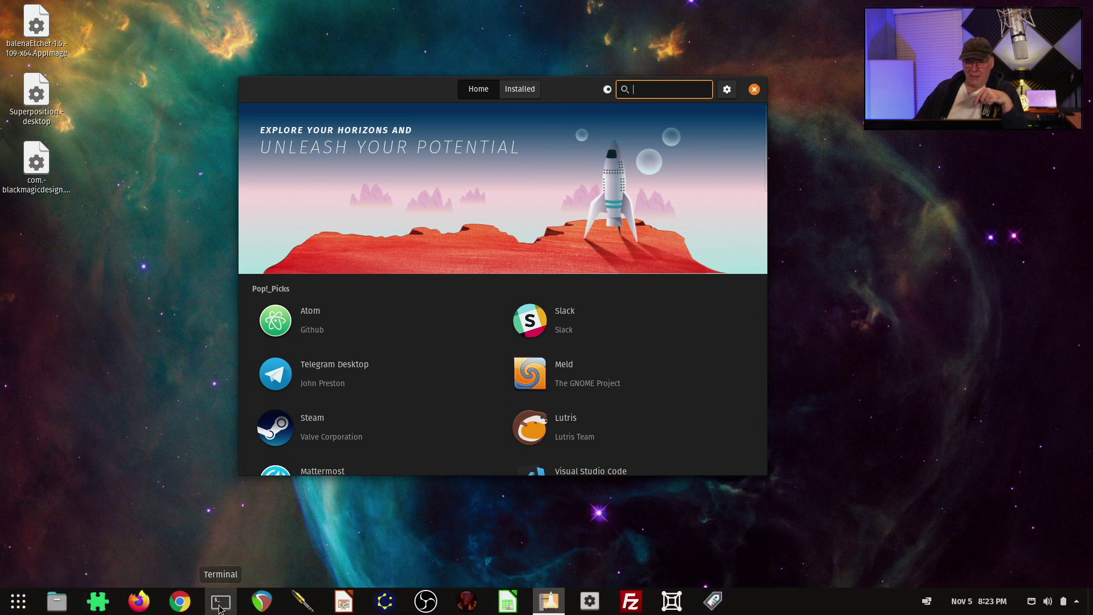
Run 'more /etc/os-release' in a new terminal to show Pop!_OS 20.04 LTS, then move the window right
left_click(220, 601)
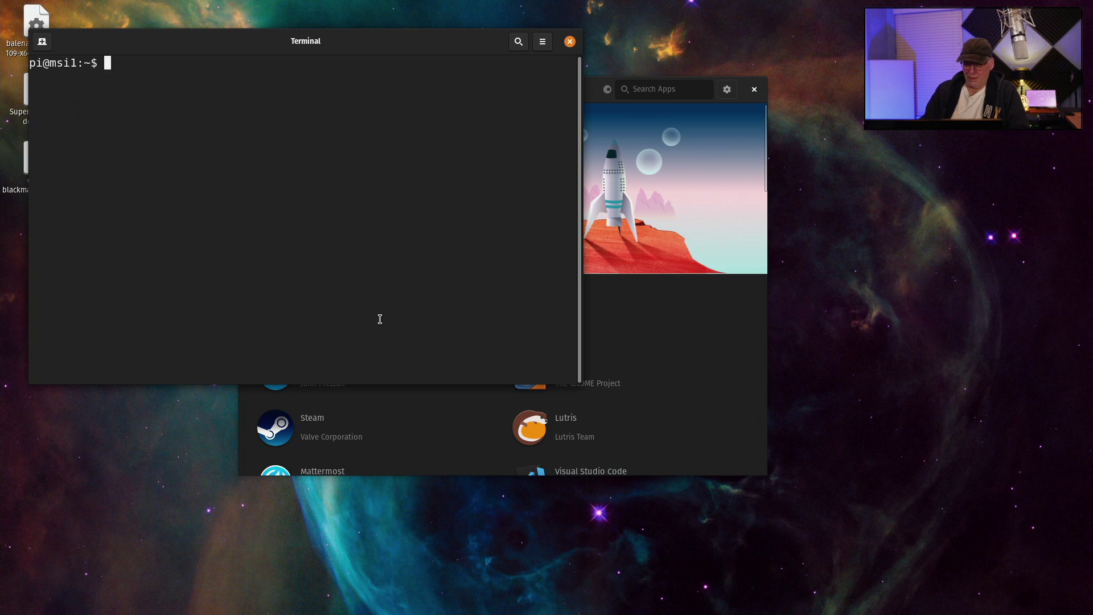
type("more")
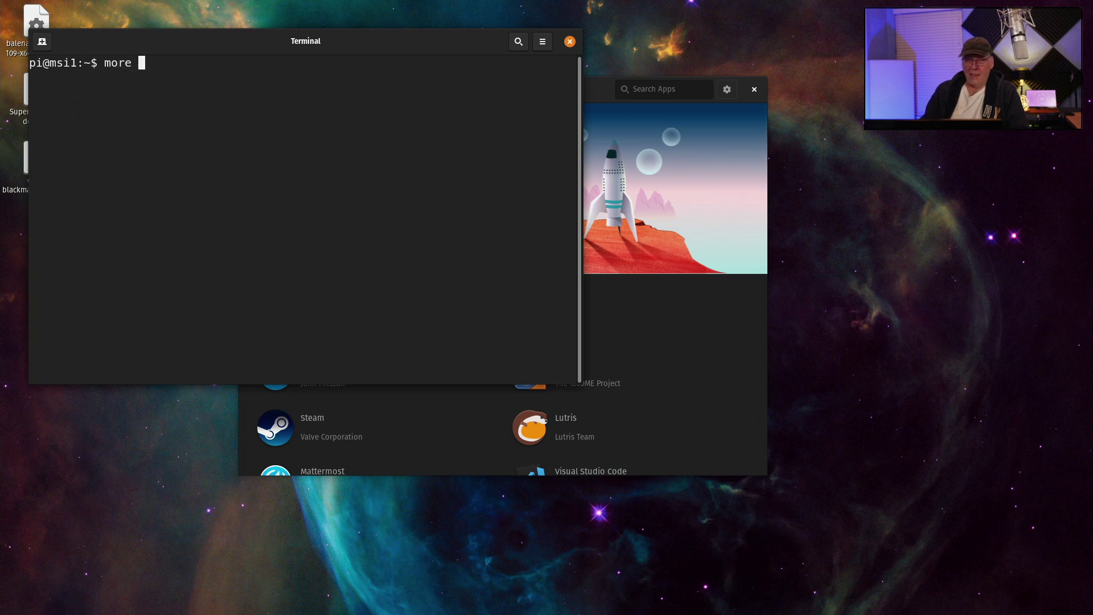
type("/etc/os-release")
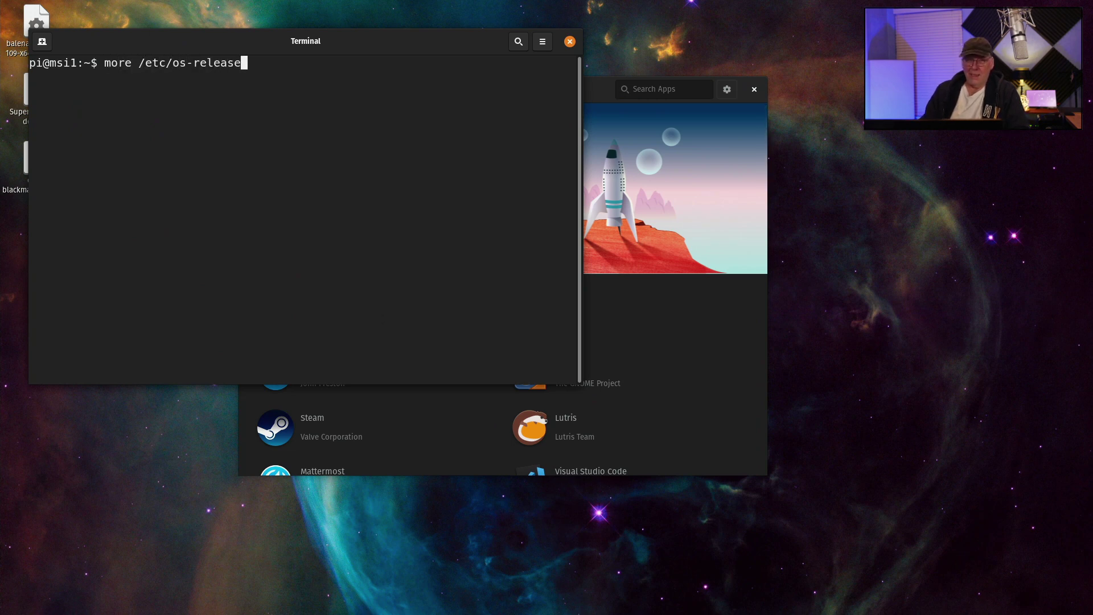
key("Return")
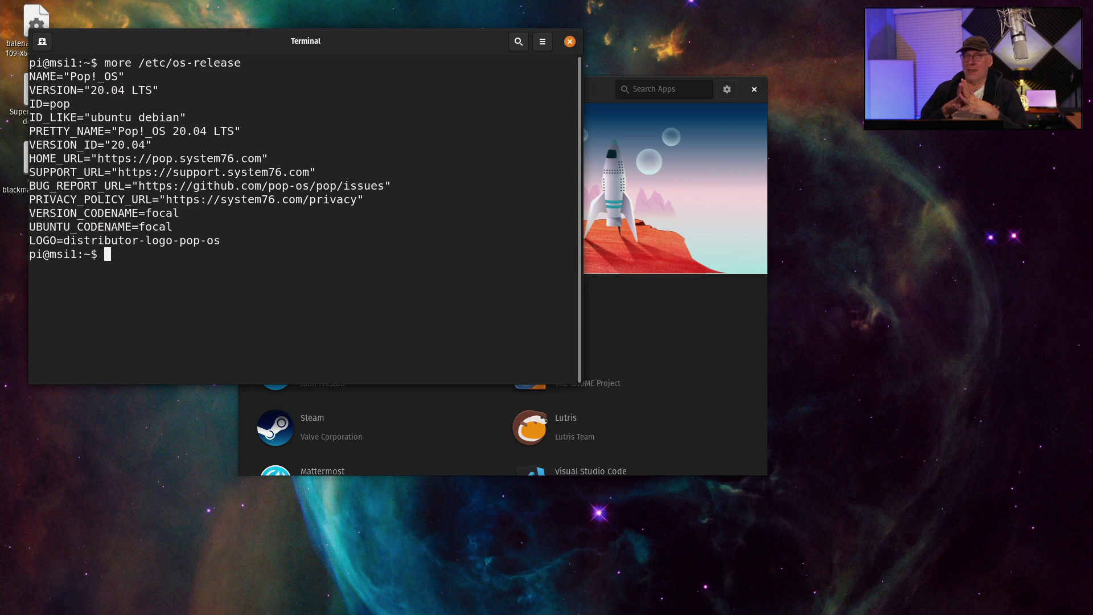
left_click_drag(434, 46, 733, 77)
mouse_move(139, 610)
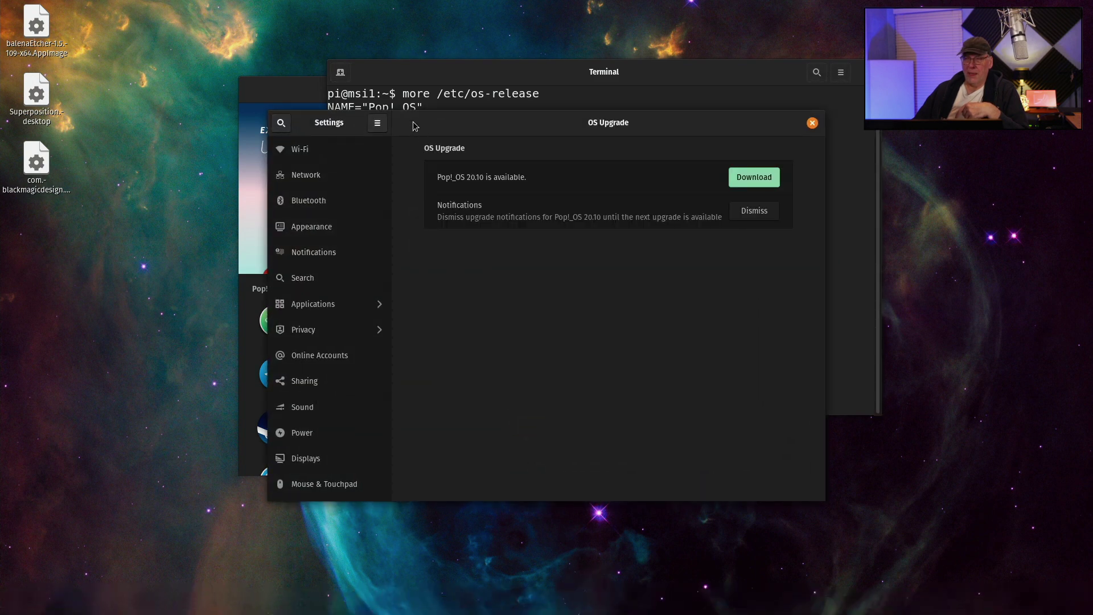
Glance at the About page, then start the Pop!_OS 20.10 download from OS Upgrade
scroll(277, 255, "down", 7)
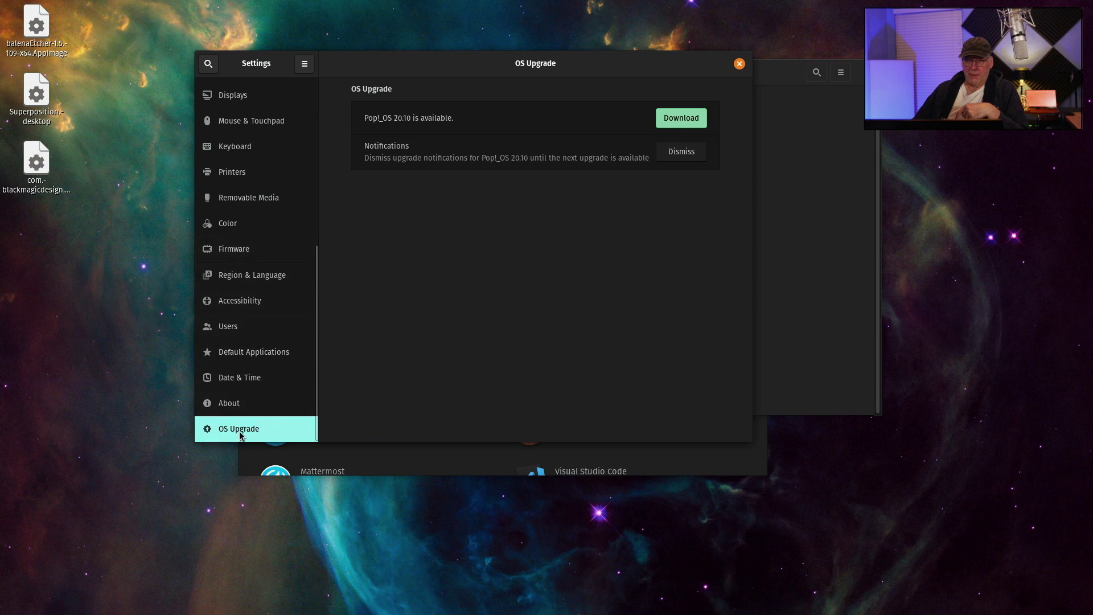
left_click(241, 403)
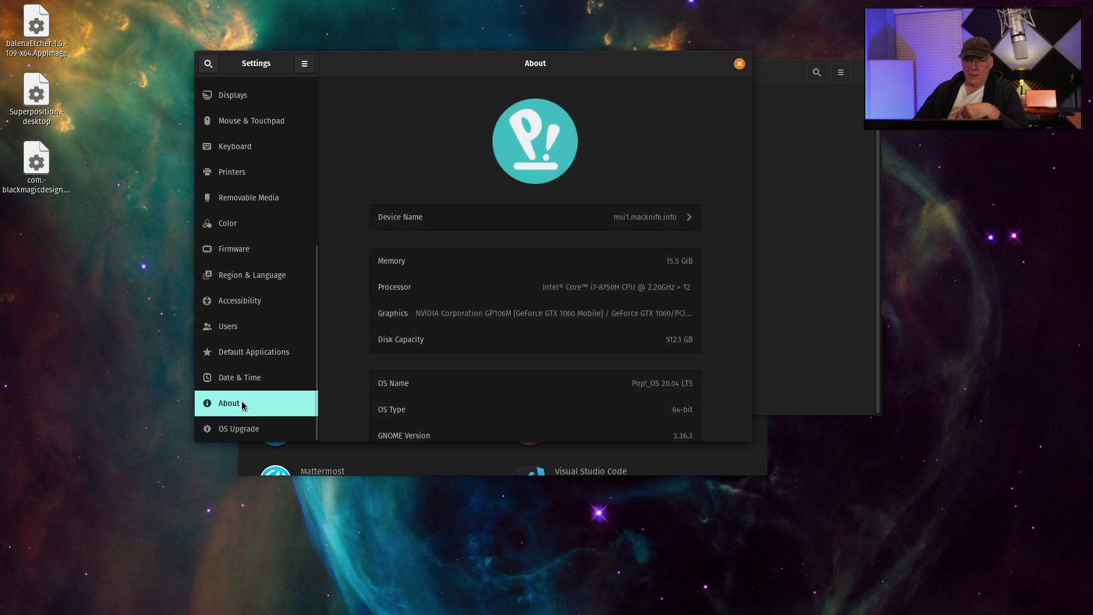
left_click(248, 430)
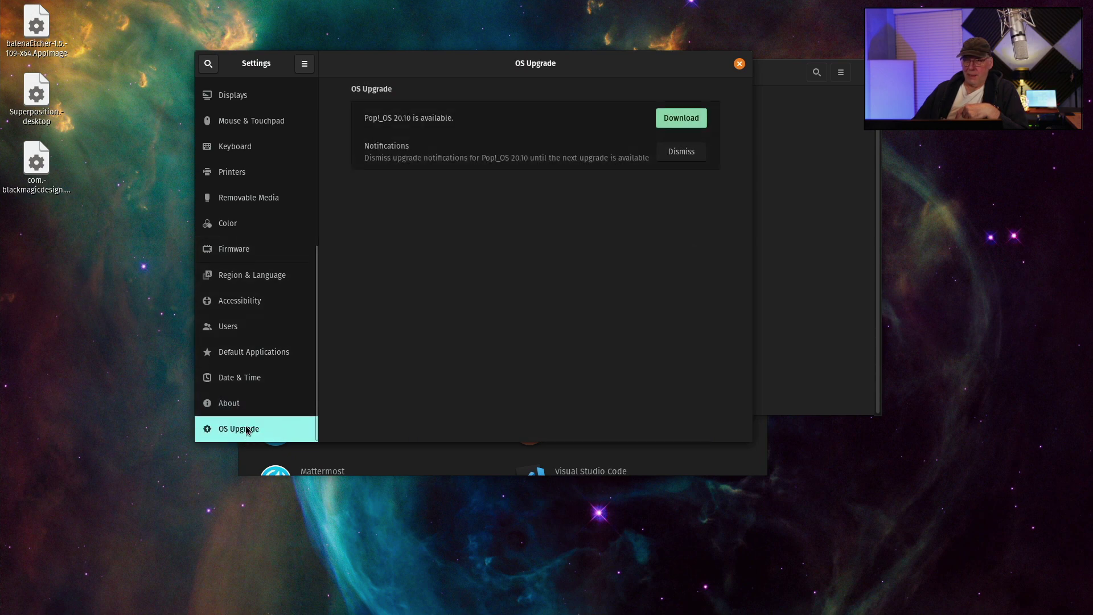
left_click(670, 117)
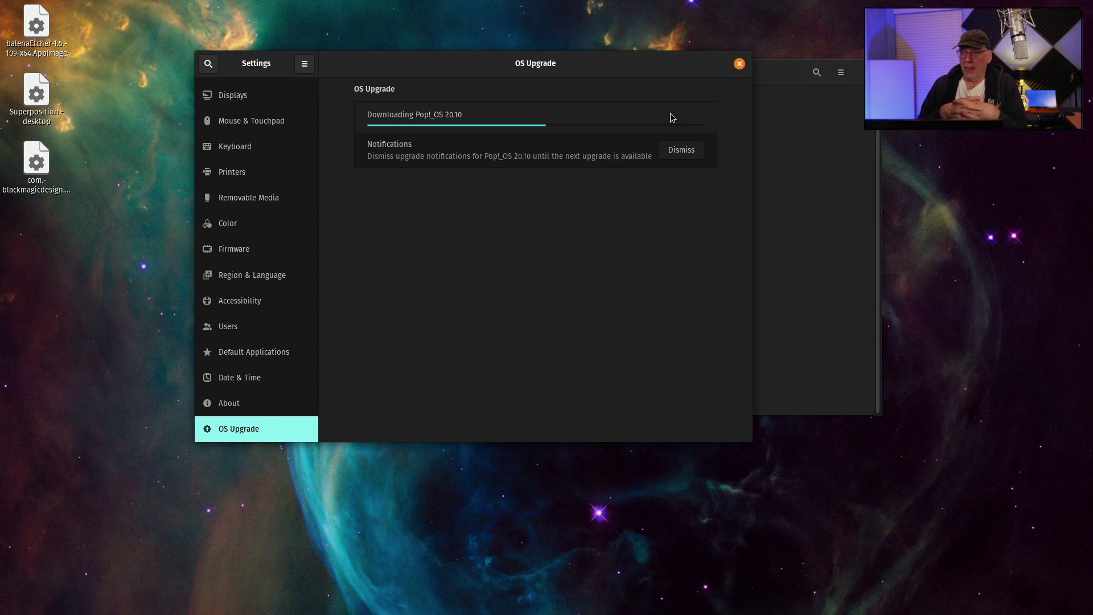
Save the installed-package list to ins.pkgs, page through it, and rename it msi1-installed.pkgs
left_click(834, 161)
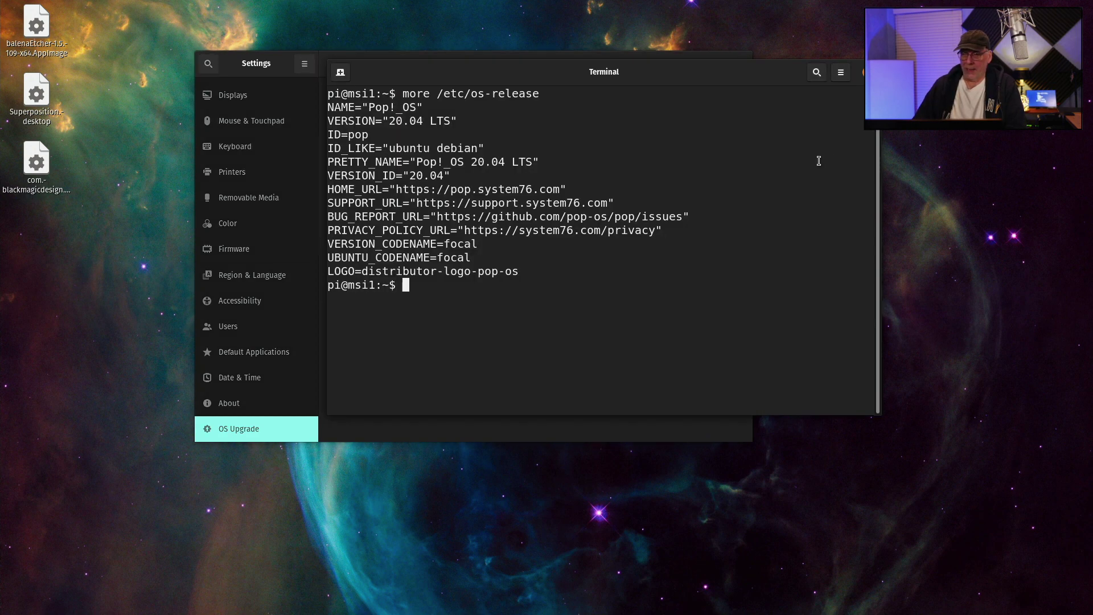
type("apt list --installed > ins.p")
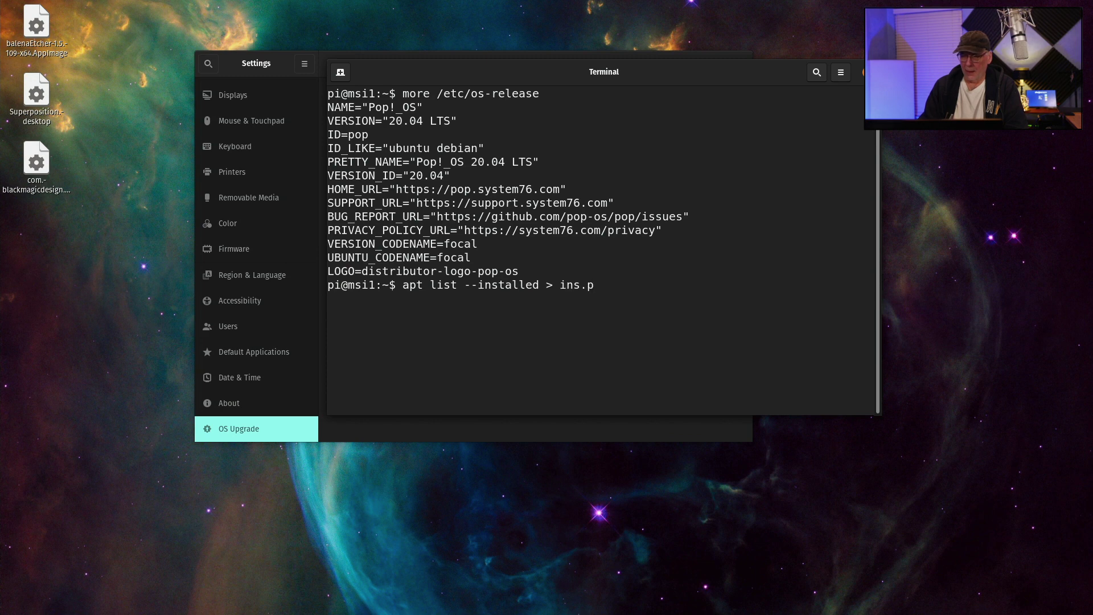
type("kgs")
key("Return")
type("more ins.pkg")
type("s")
key("Return")
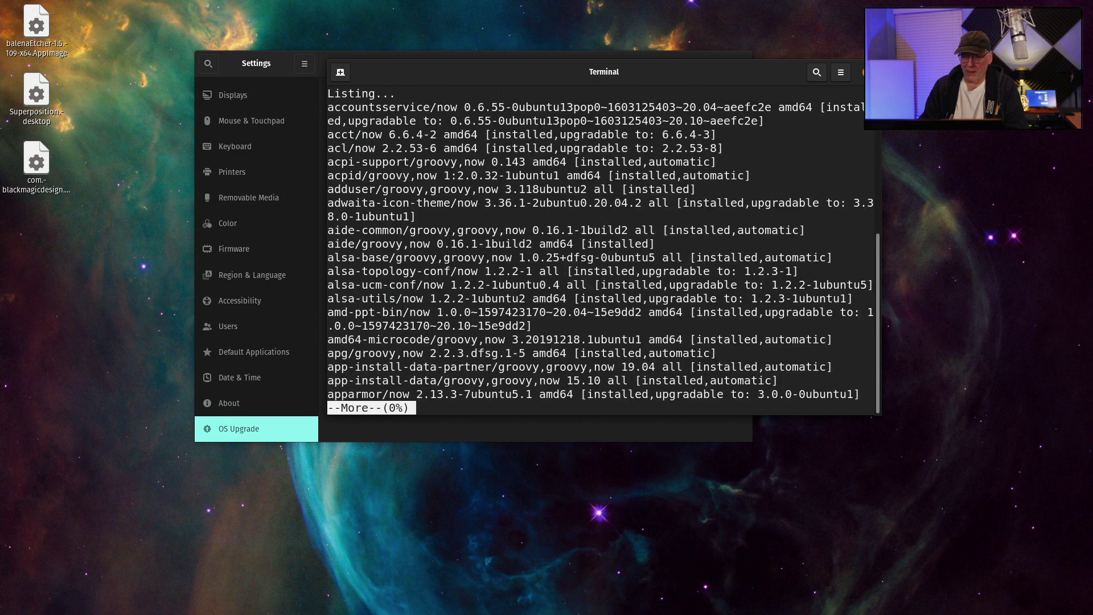
key("space")
key("space")
type("qmv ins.pkgs msi1-")
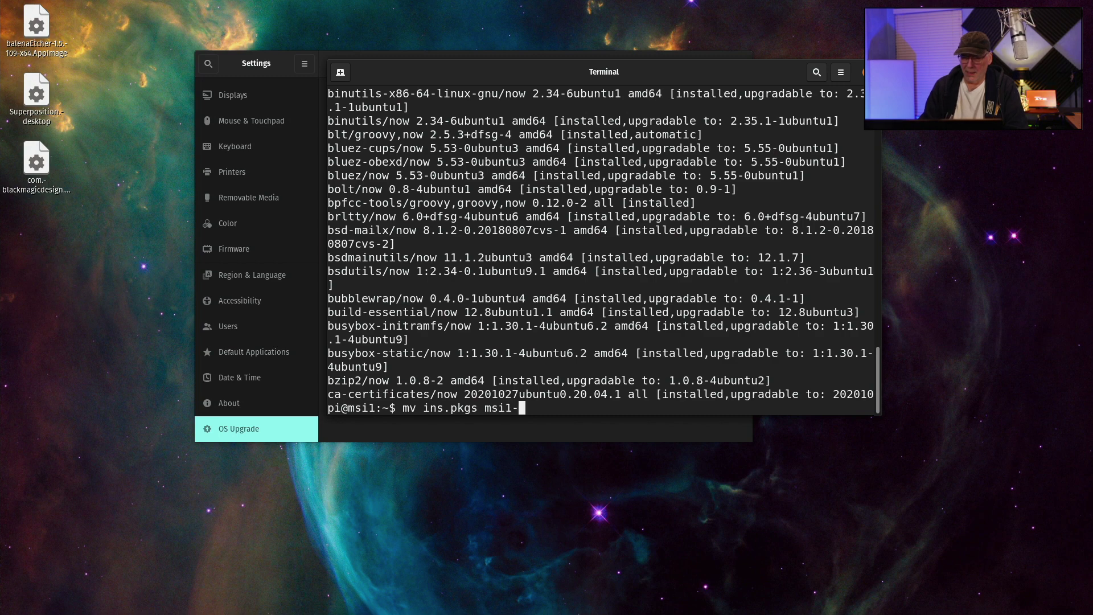
type("installed.pkgs")
key("Return")
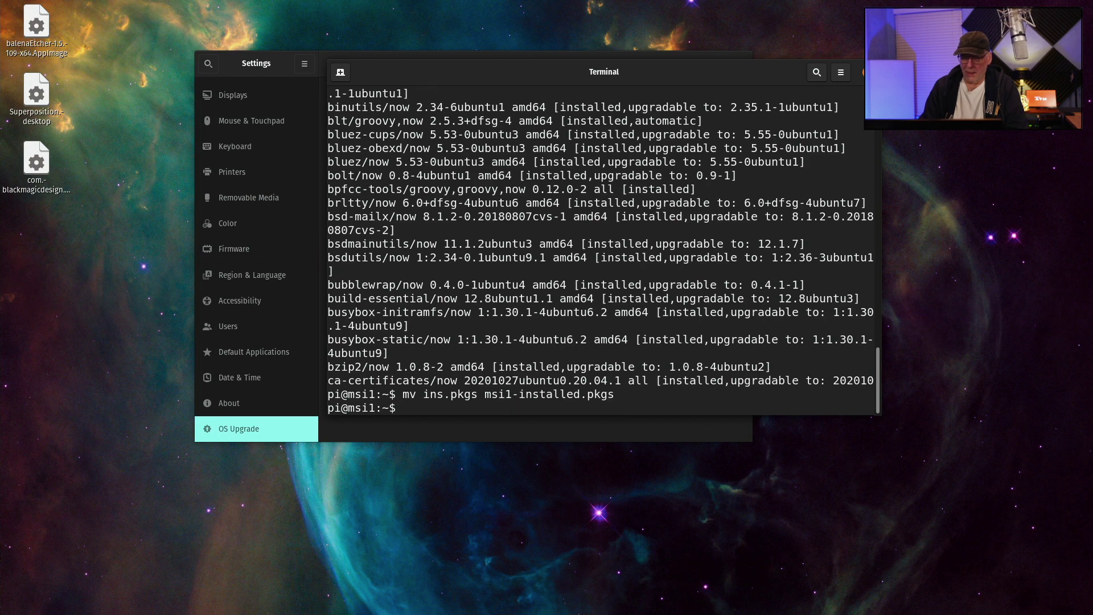
Copy msi1-installed.pkgs to /nas and highlight it in the 'ls /nas' listing
type("cp msi1-i")
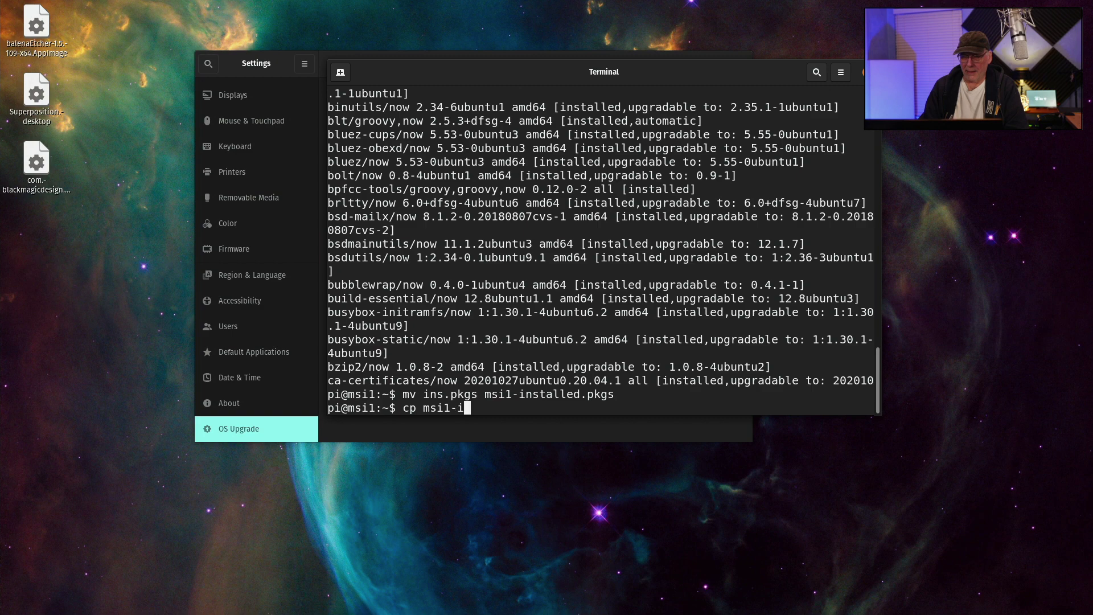
key("Tab")
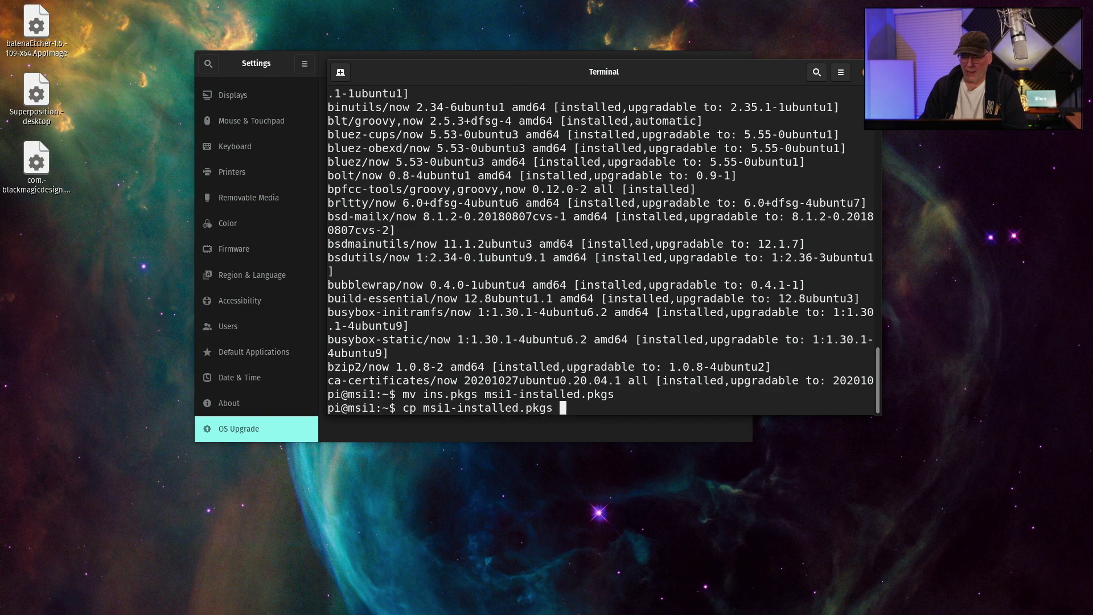
type("/nas")
key("Return")
type("ls /")
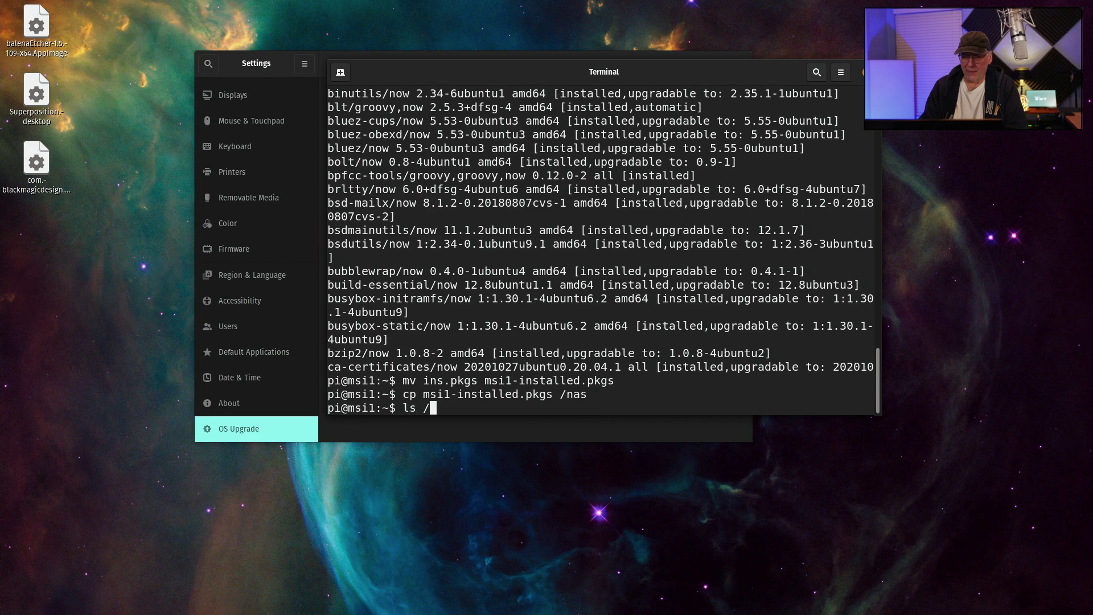
type("nas")
key("Return")
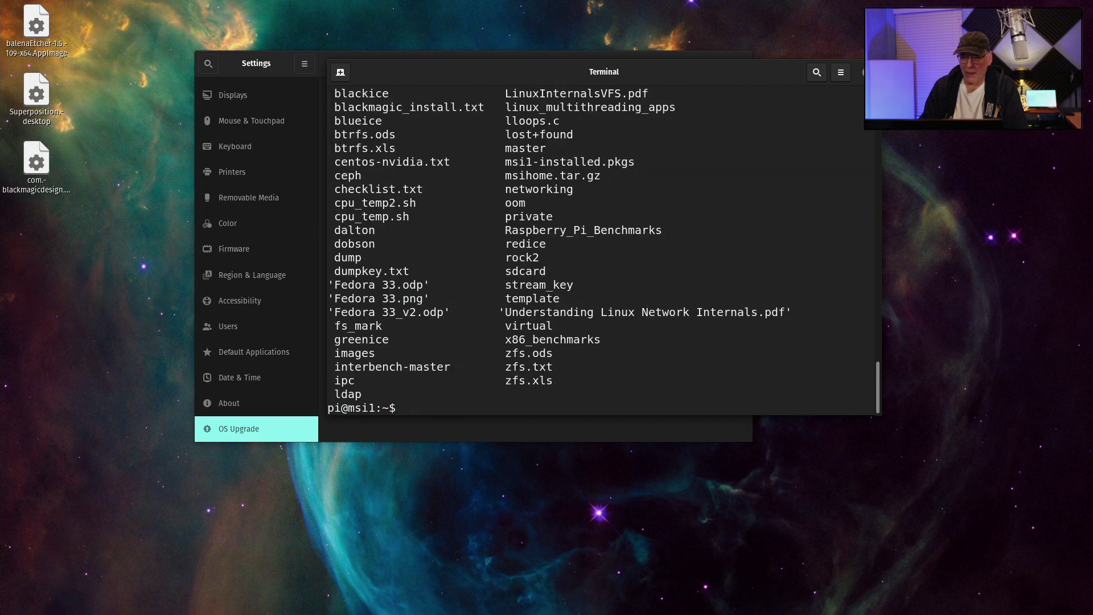
scroll(758, 163, "up", 2)
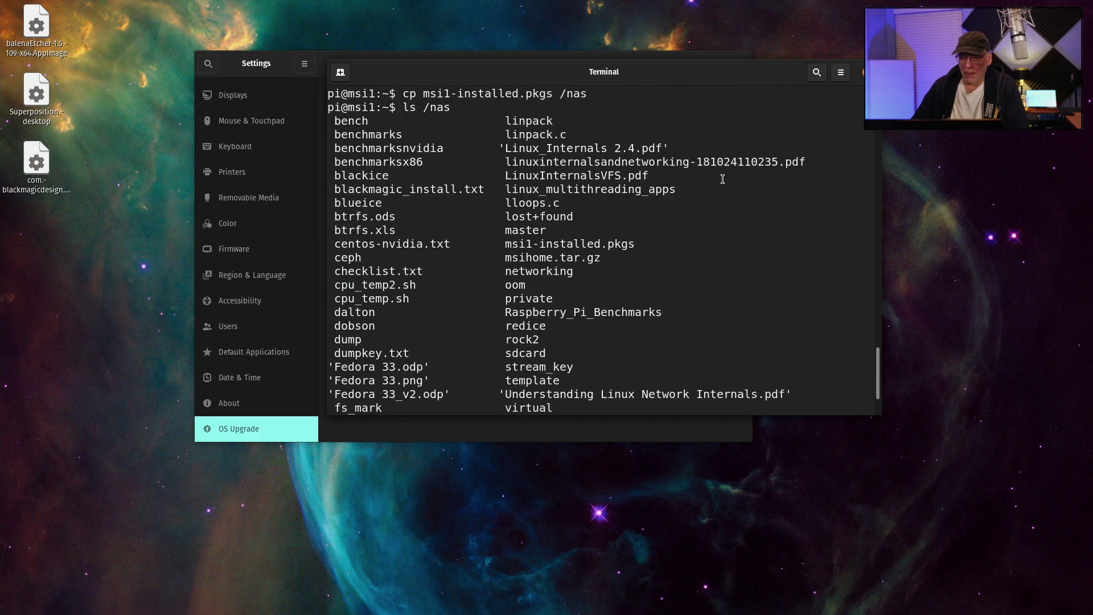
scroll(723, 179, "down", 2)
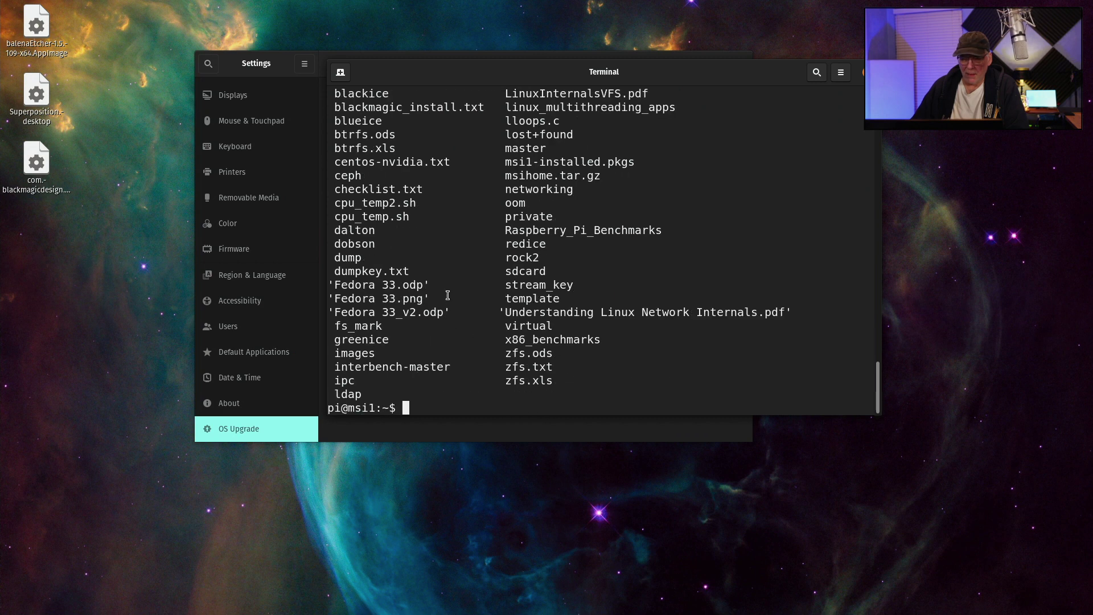
left_click_drag(505, 162, 618, 177)
left_click(619, 178)
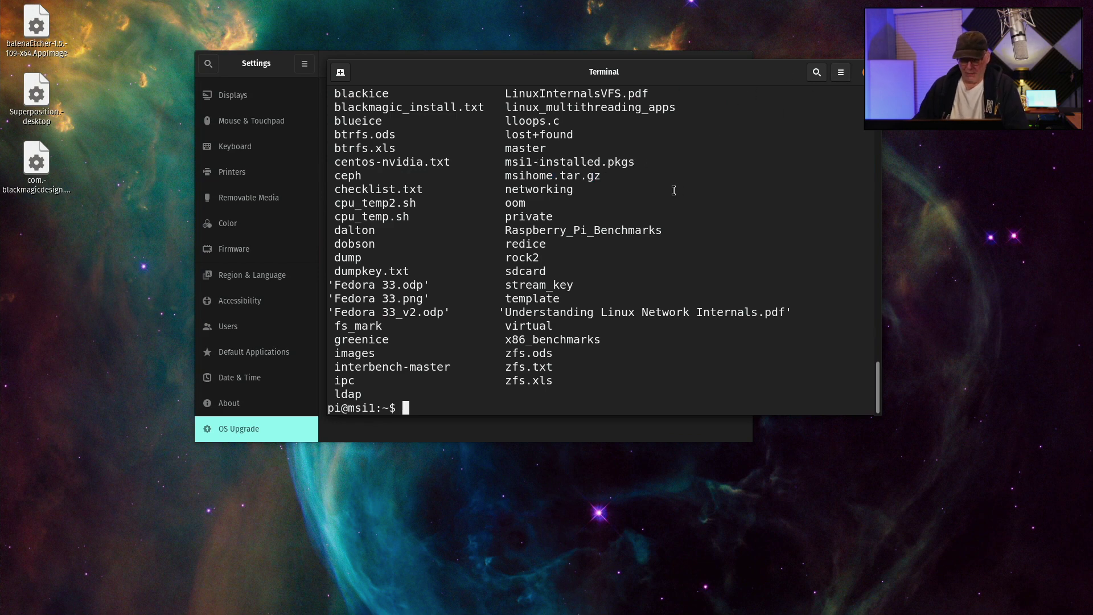
Close the terminal with the exit command
type("exit")
key("Return")
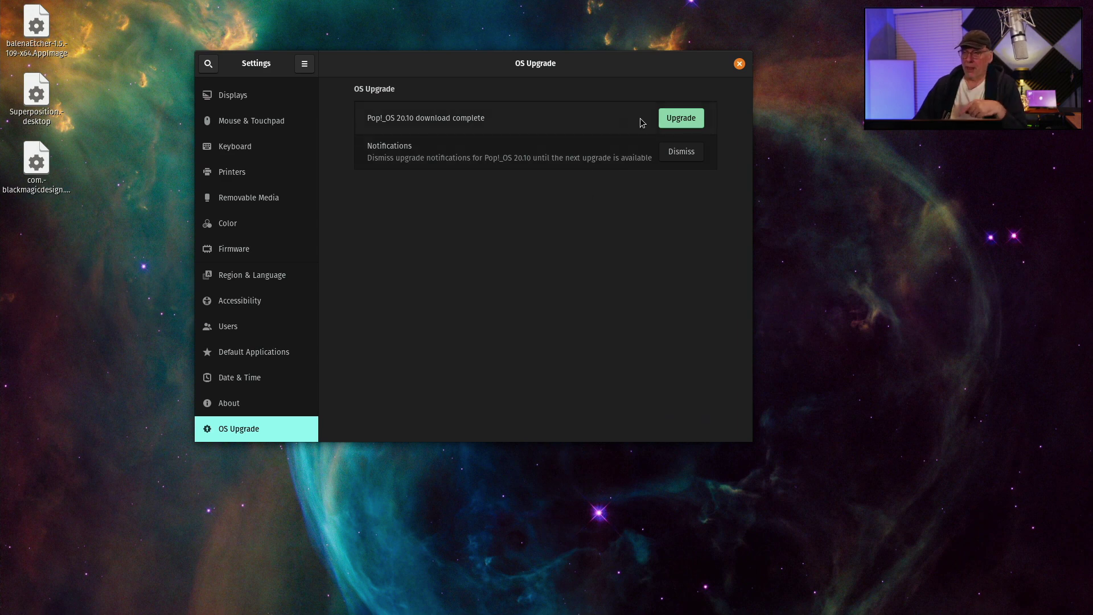
Start the Pop!_OS 20.10 upgrade and scroll through its list of new features
left_click(689, 120)
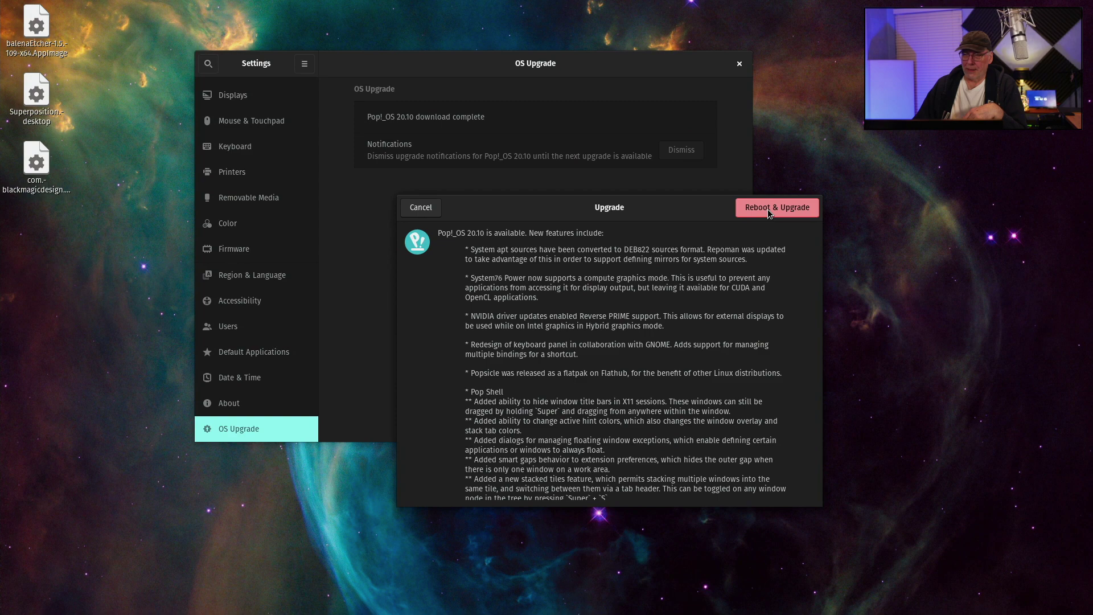
scroll(678, 338, "down", 3)
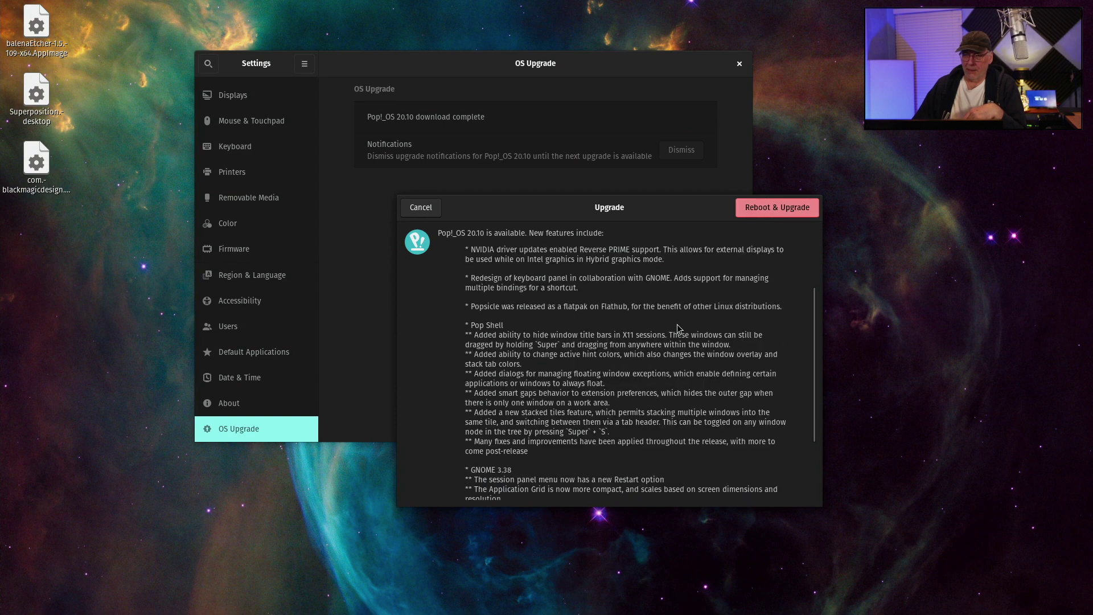
scroll(678, 328, "up", 2)
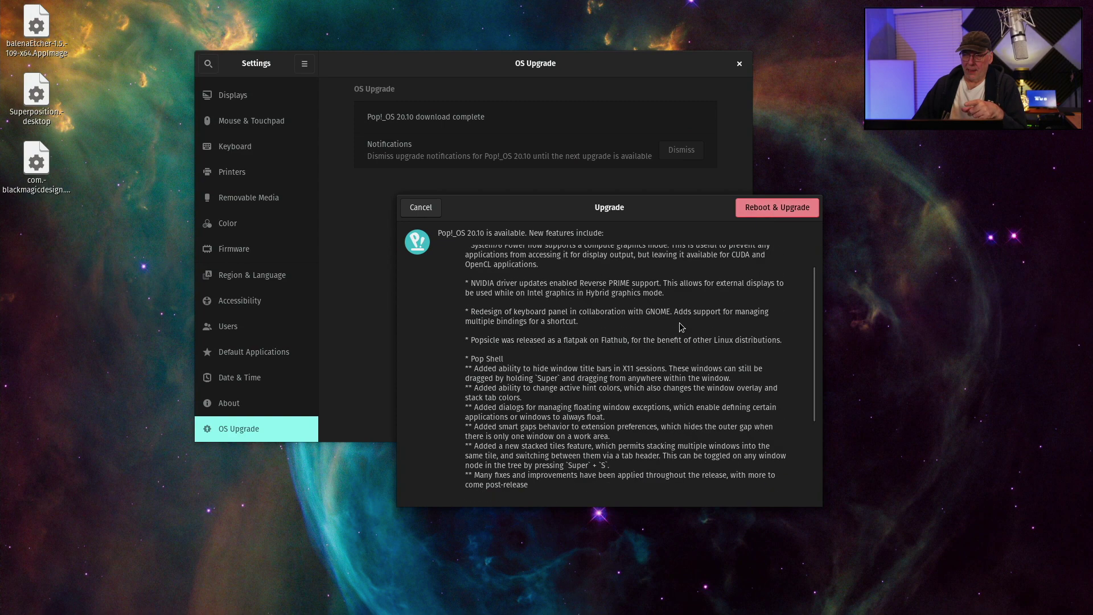
scroll(681, 327, "up", 1)
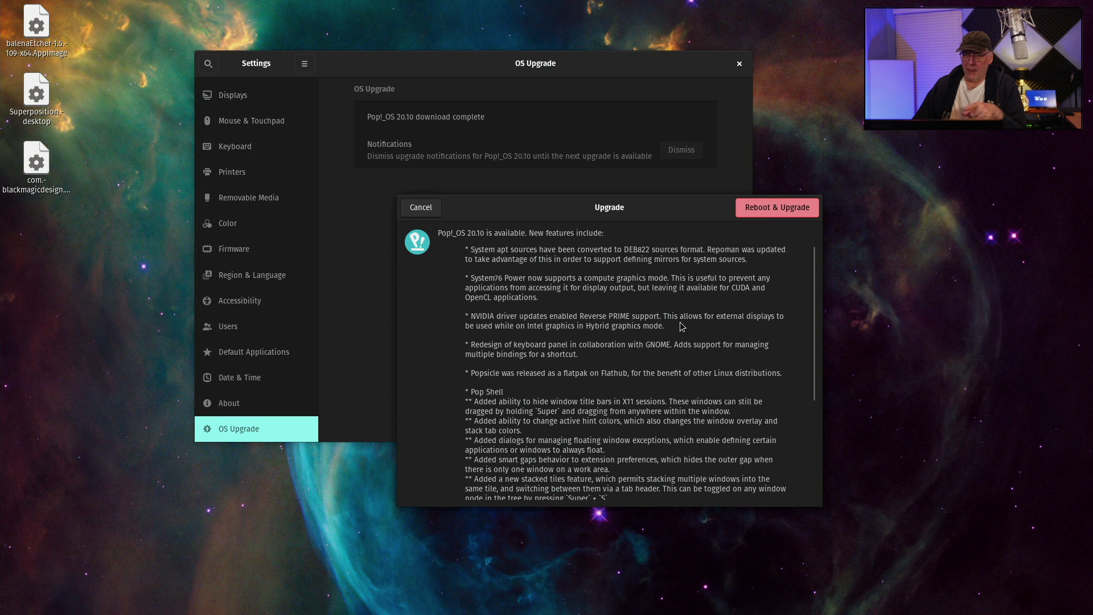
scroll(681, 327, "down", 1)
scroll(681, 327, "down", 5)
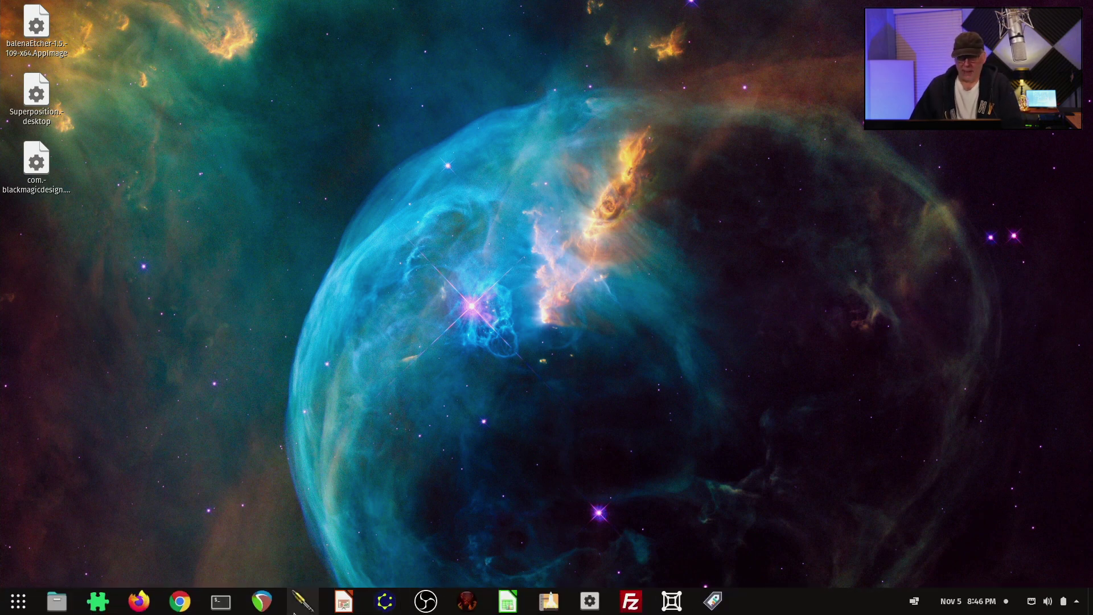
Run 'more /etc/os-release' in a new terminal to confirm Pop!_OS 20.10 (groovy)
left_click(221, 601)
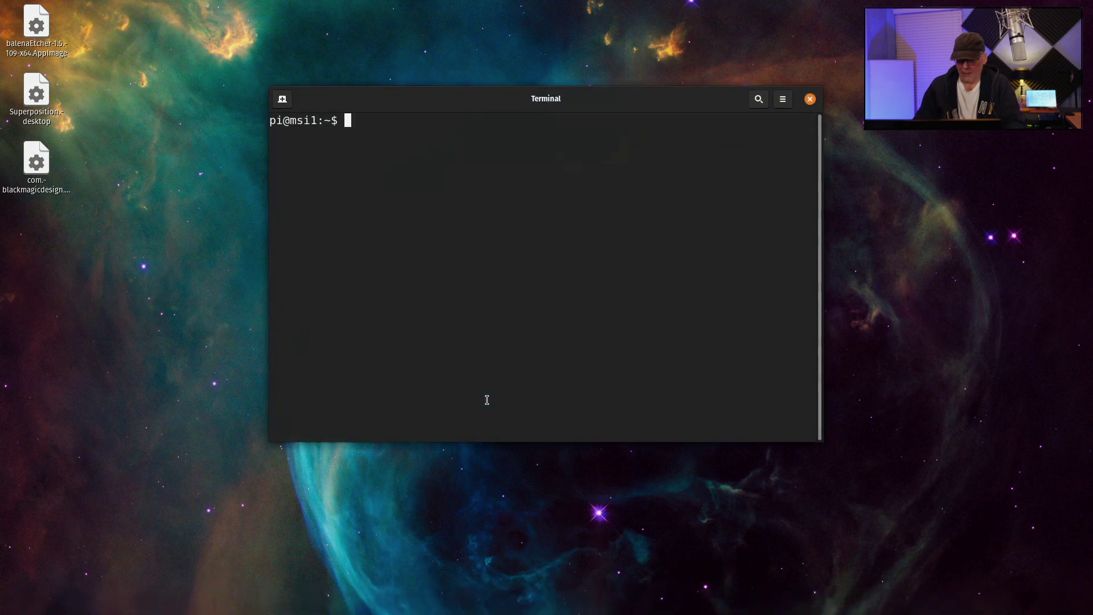
type("m")
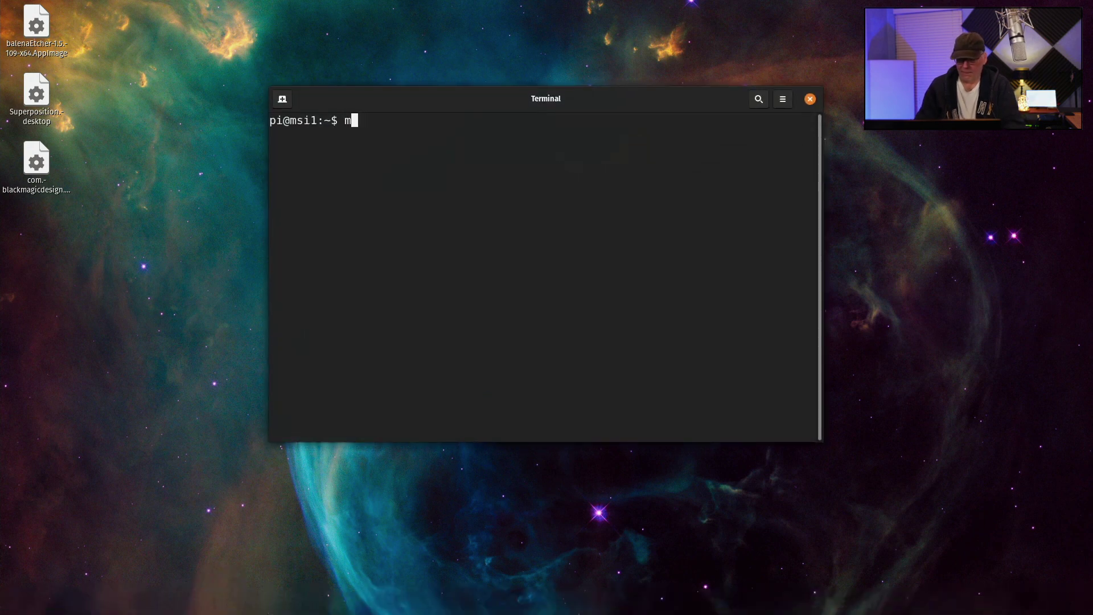
type("ore /etc/os-")
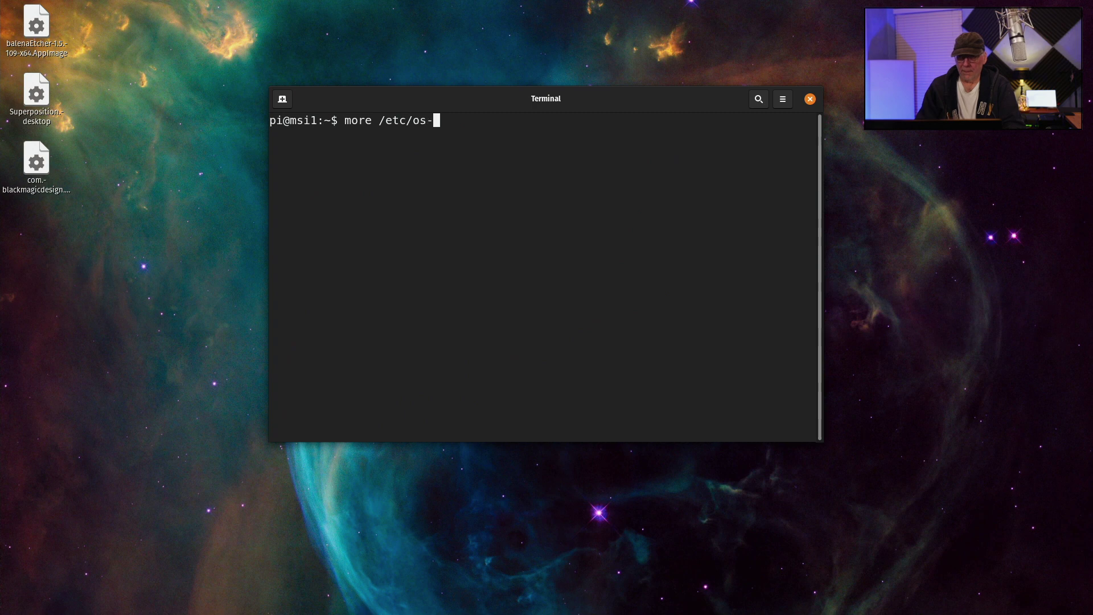
type("release")
key("Return")
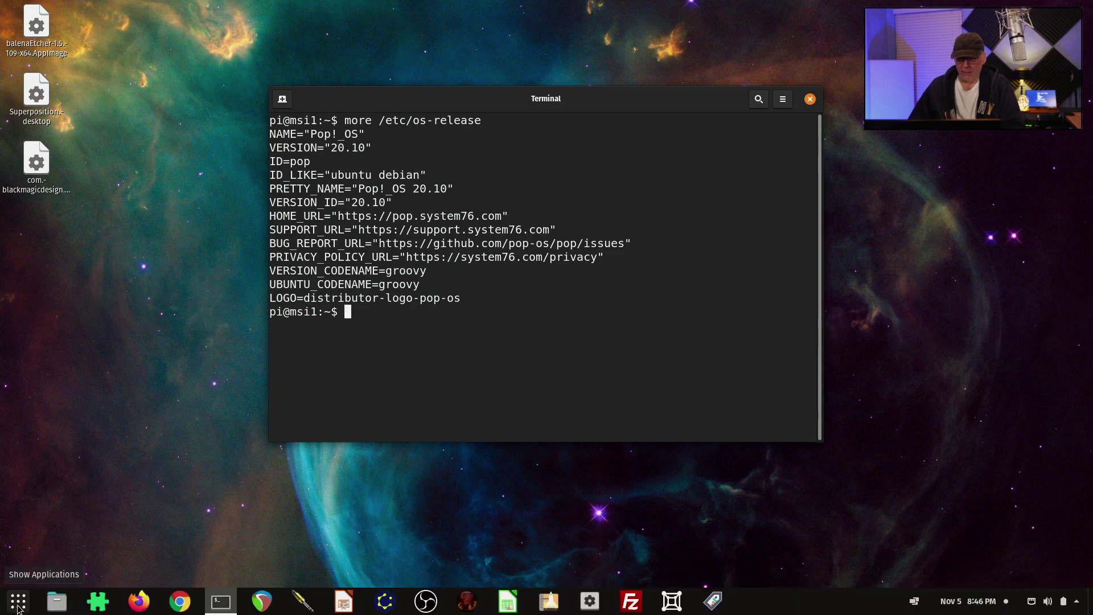
left_click(18, 605)
Page through the applications grid to the installed apps, including Boxes, FileZilla, Google Chrome and LibreOffice
scroll(464, 268, "down", 1)
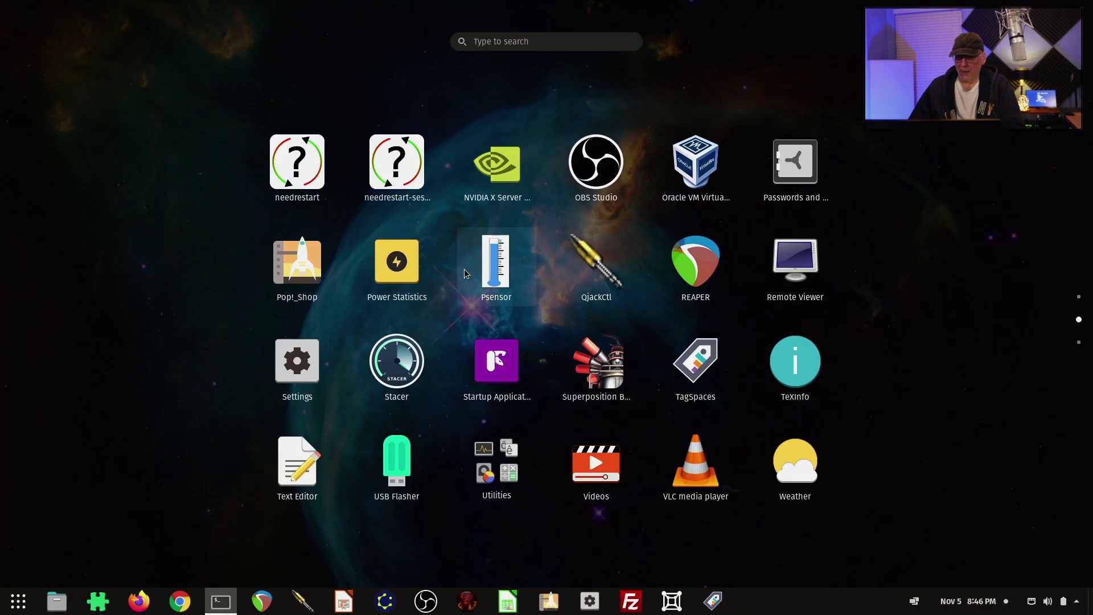
scroll(464, 268, "down", 1)
scroll(464, 269, "up", 1)
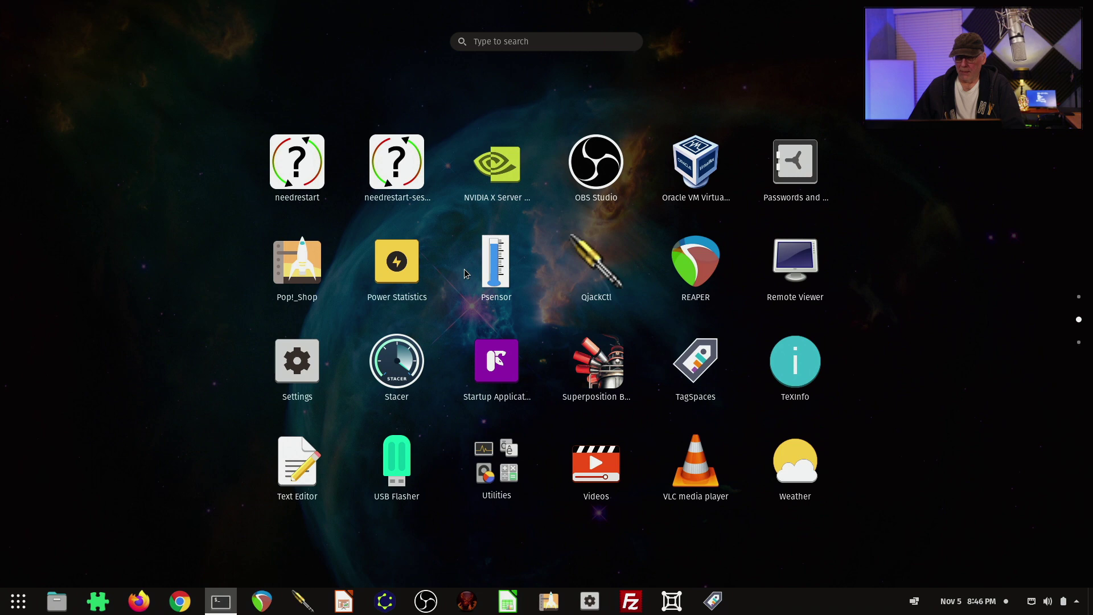
scroll(463, 268, "up", 1)
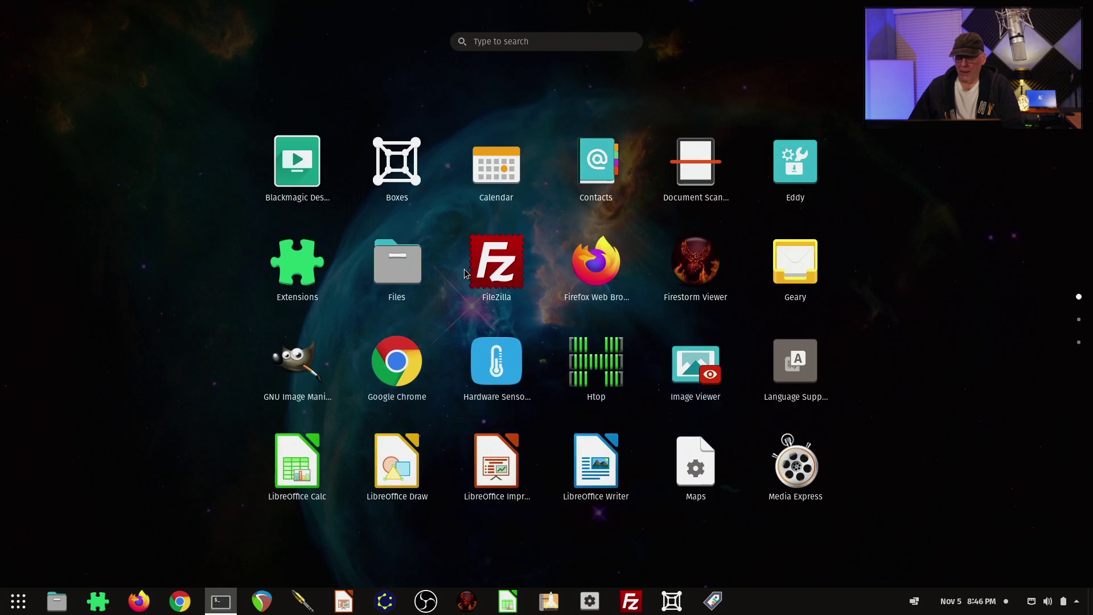
scroll(464, 269, "down", 1)
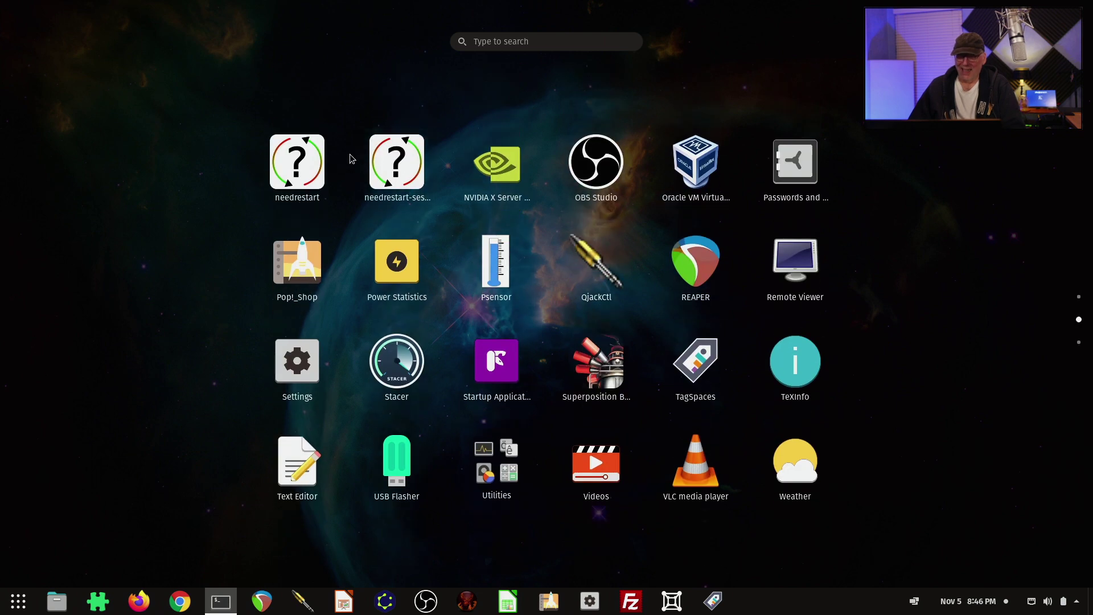
scroll(444, 189, "up", 1)
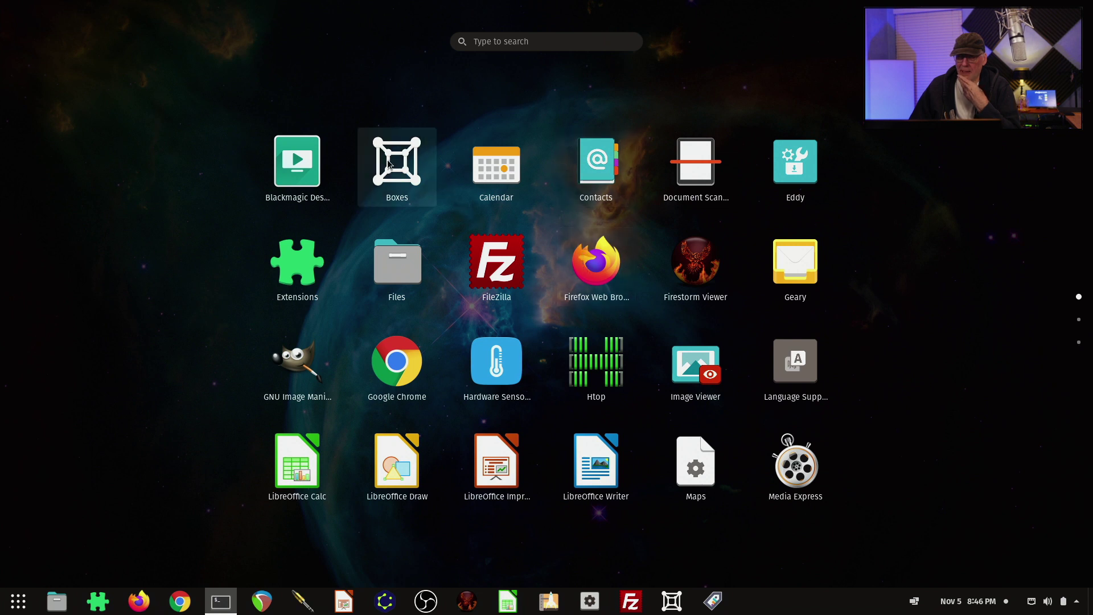
left_click_drag(387, 159, 376, 190)
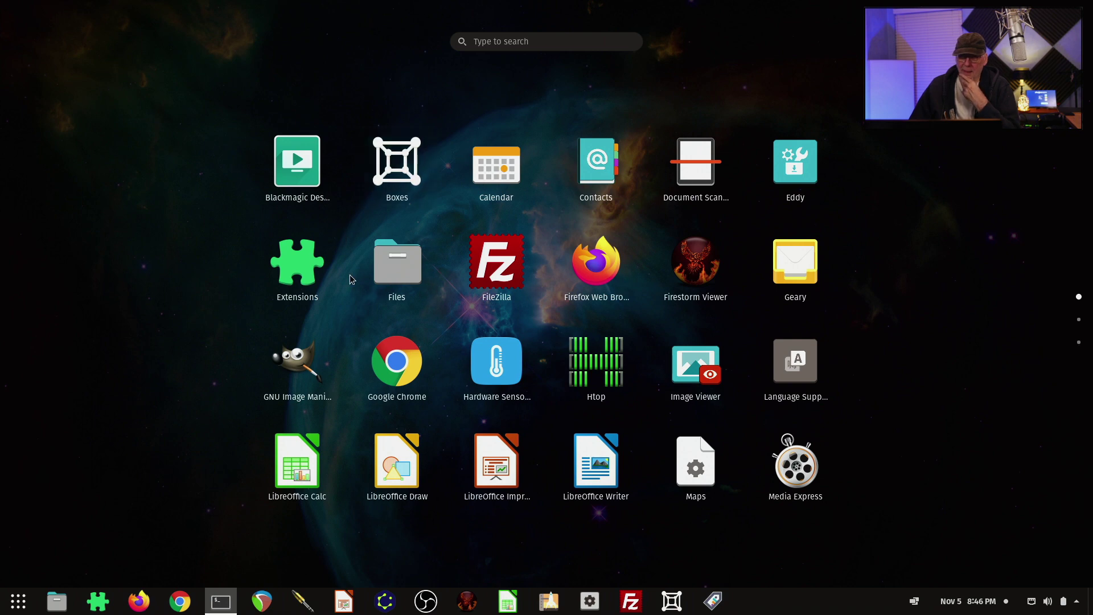
Launch Htop to check system activity, then quit it
left_click(591, 368)
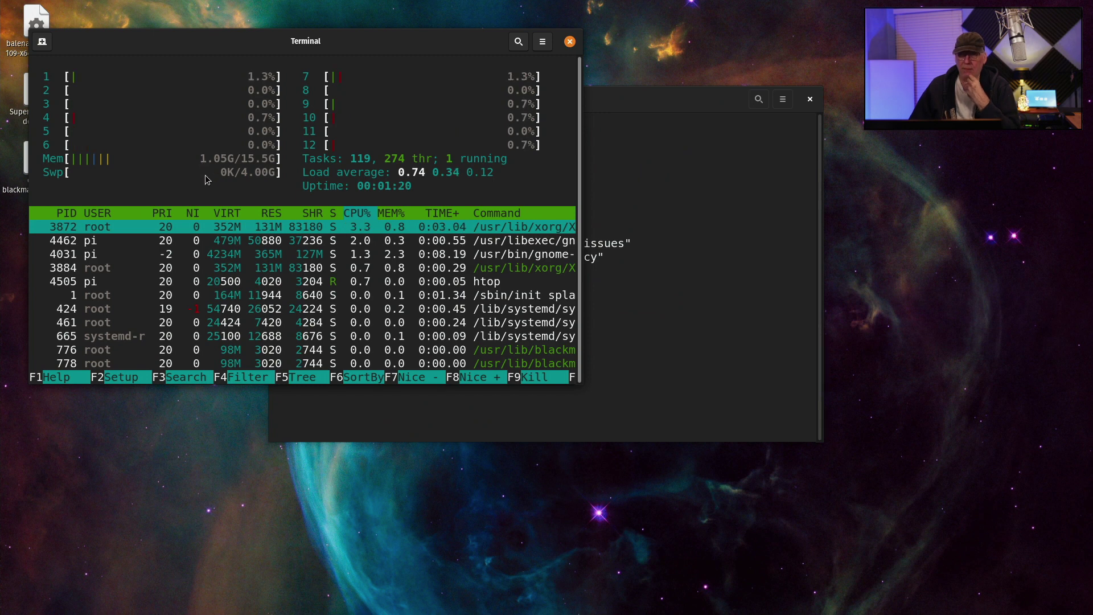
left_click_drag(382, 43, 469, 64)
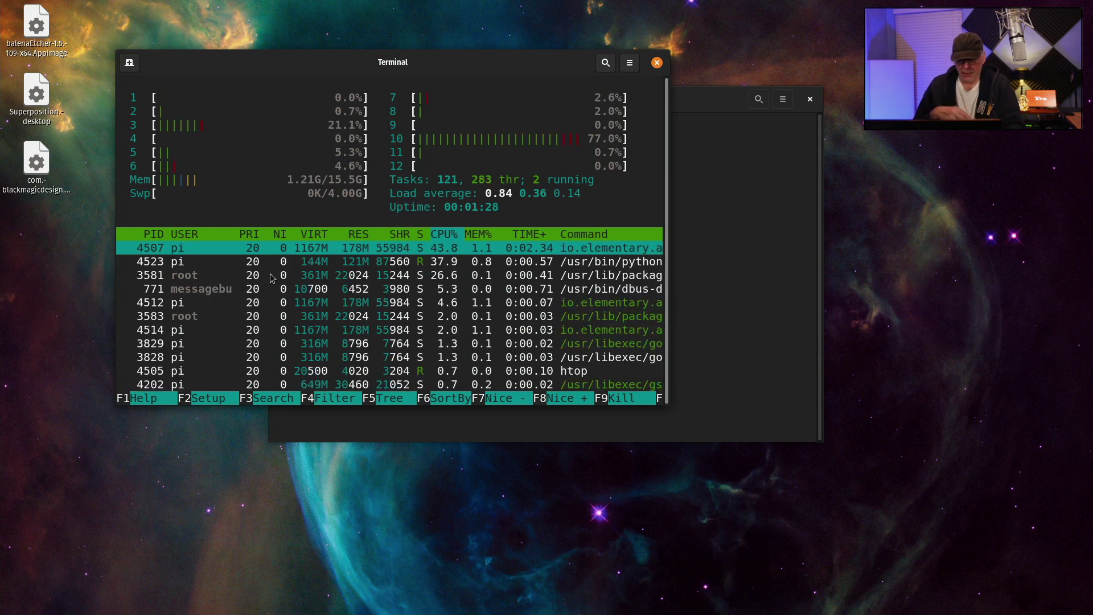
key("ctrl+shift+w")
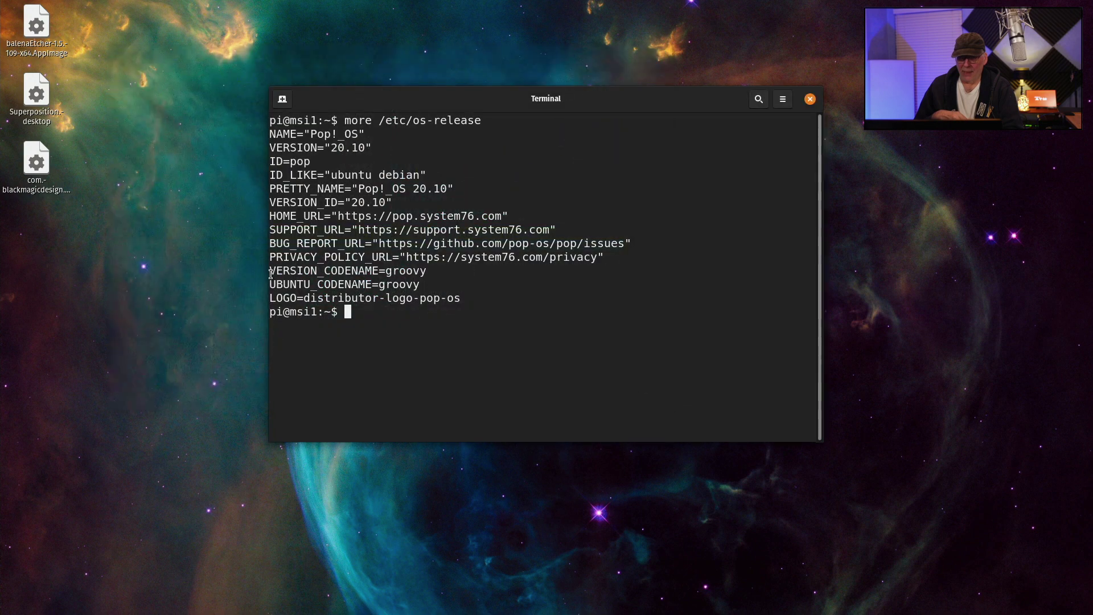
SSH into pi@blueice, accept the host key, list the home folder with ls, and exit
type("ssh pi@blueice")
key("Return")
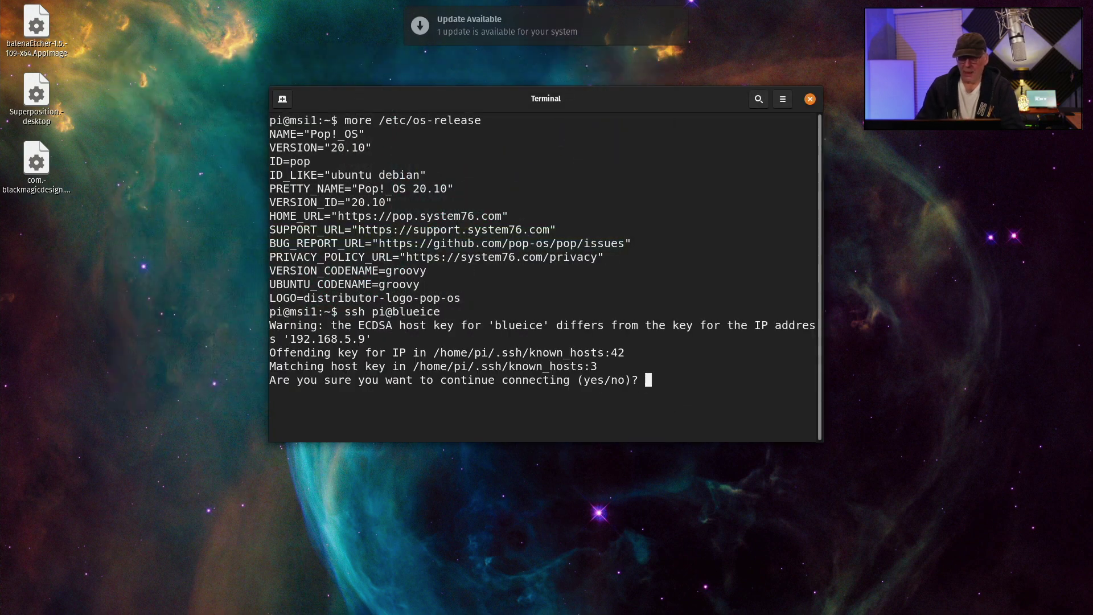
type("yes")
key("Return")
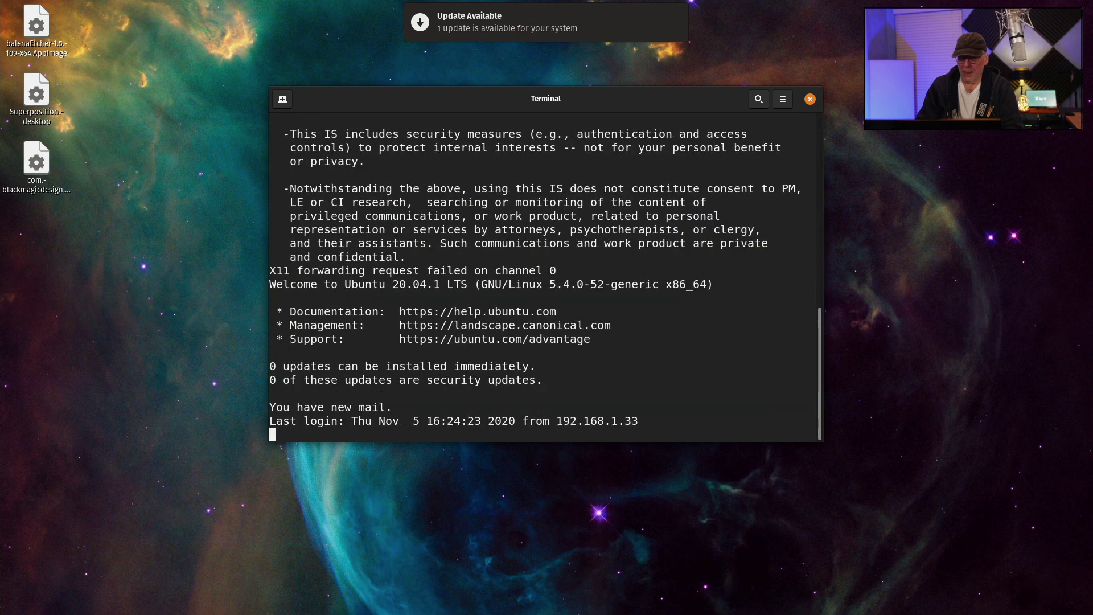
type("ls")
key("Return")
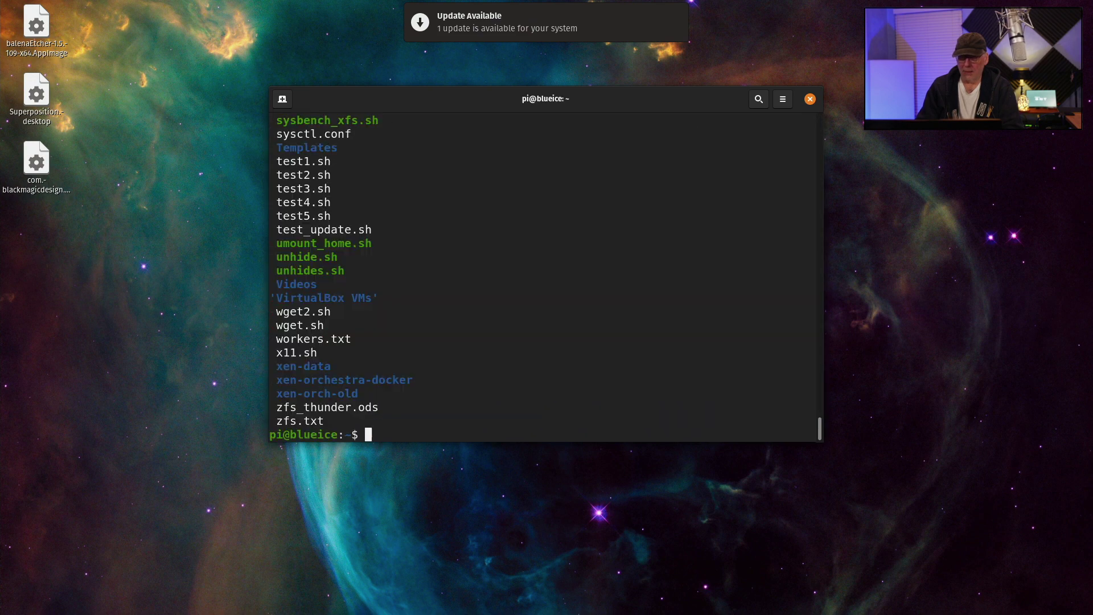
type("exi")
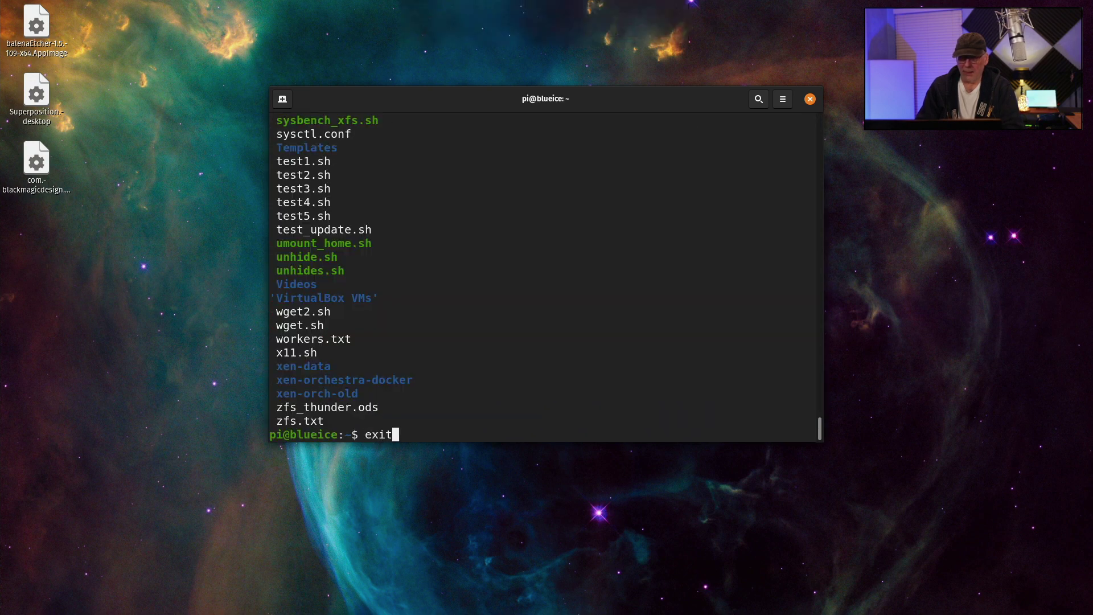
type("t")
key("Return")
mouse_move(83, 613)
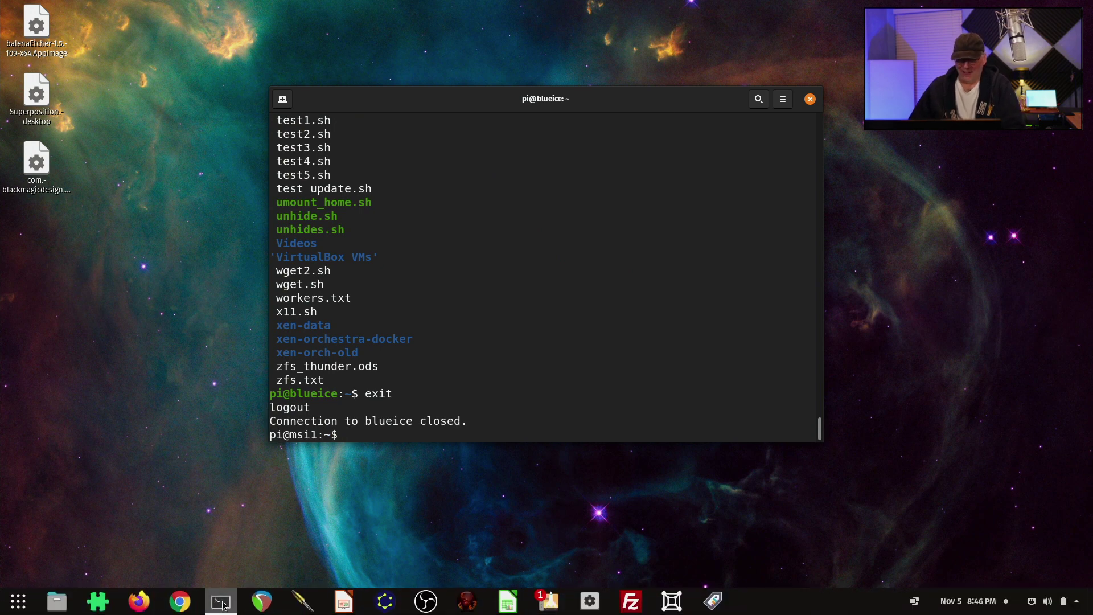
left_click(550, 602)
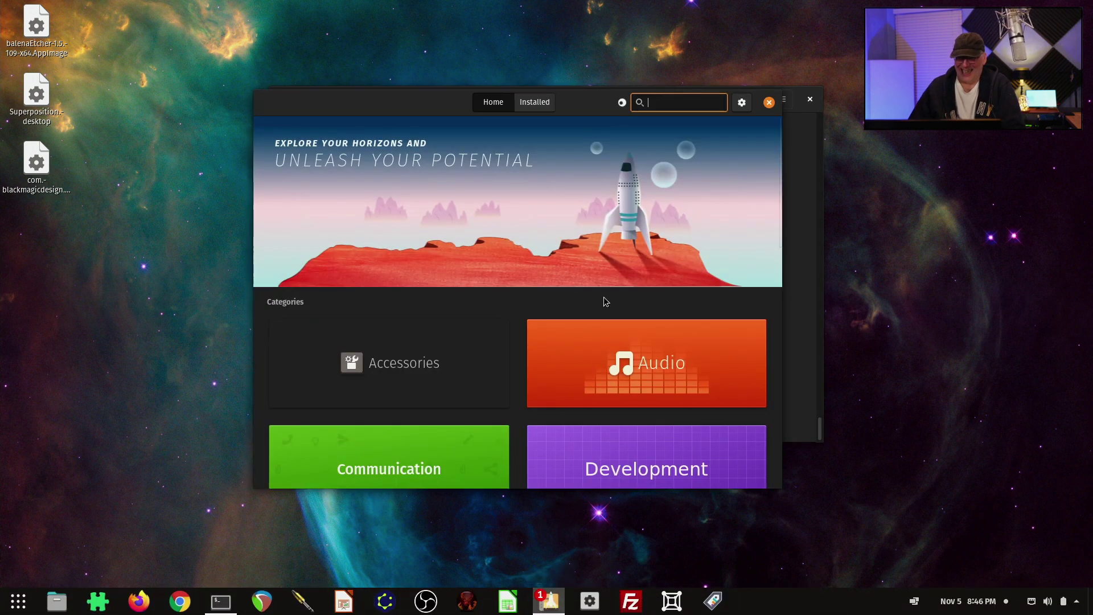
left_click(532, 104)
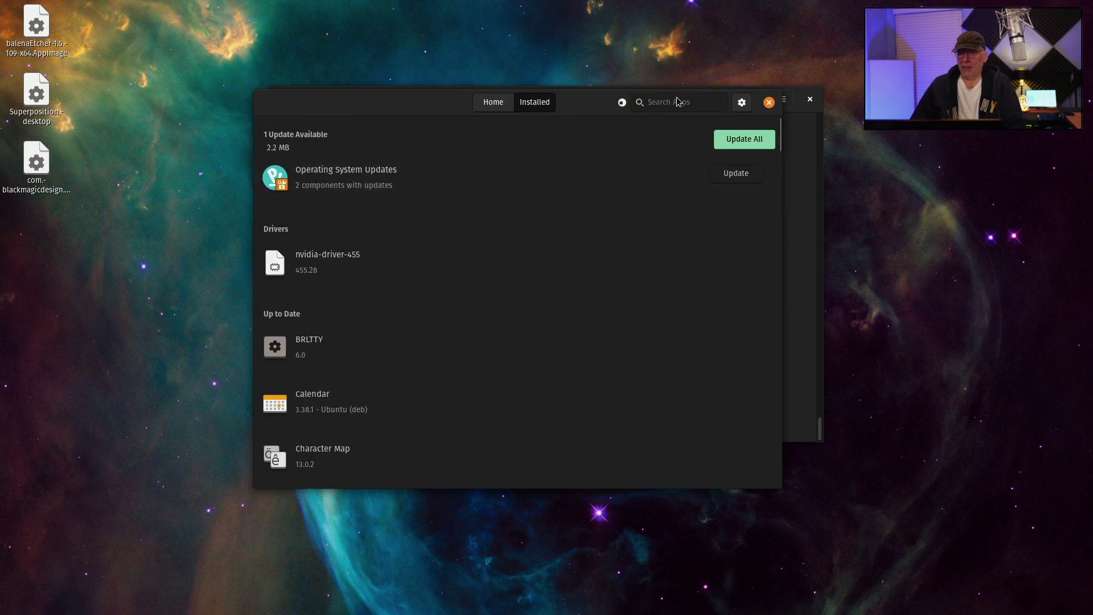
Close Pop!_Shop, then change into /opt in Terminal and list its contents
left_click(769, 103)
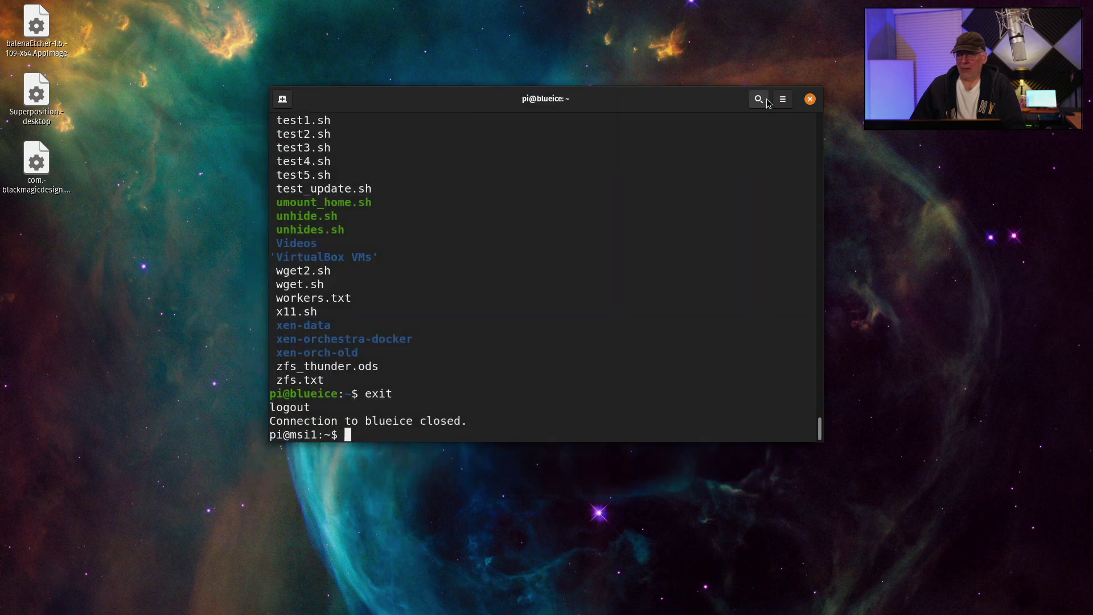
left_click_drag(716, 103, 681, 81)
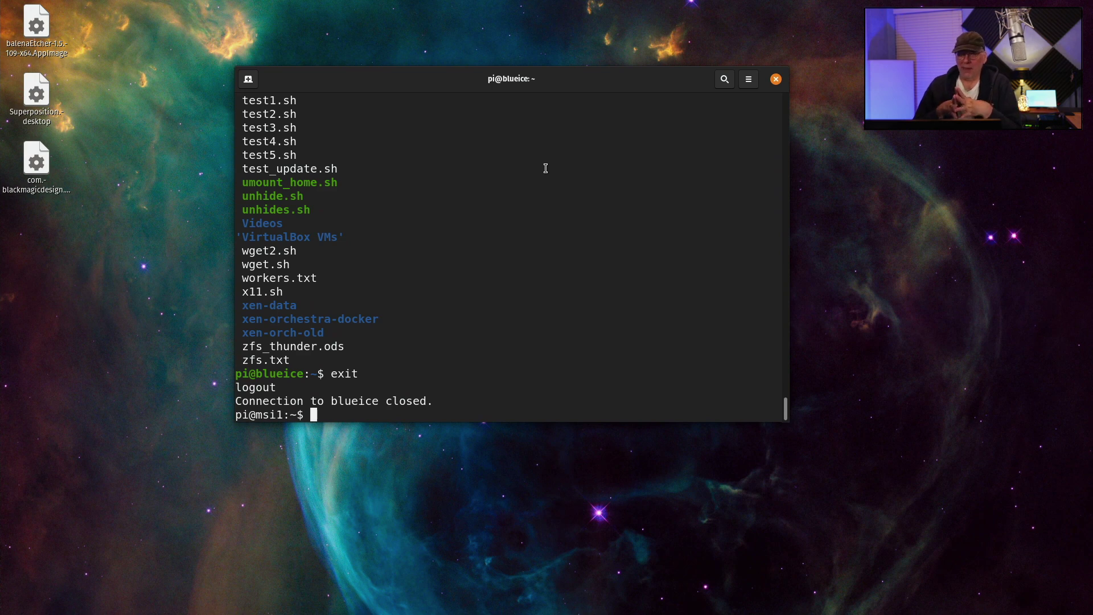
type("cd /opt")
key("Return")
type("ls")
key("Return")
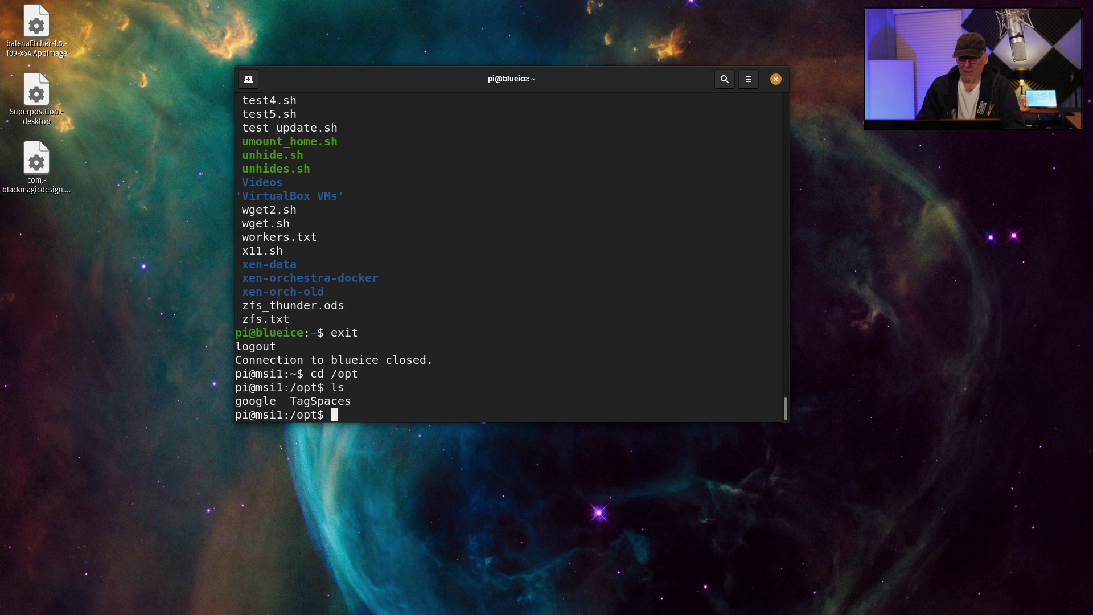
type("sudo")
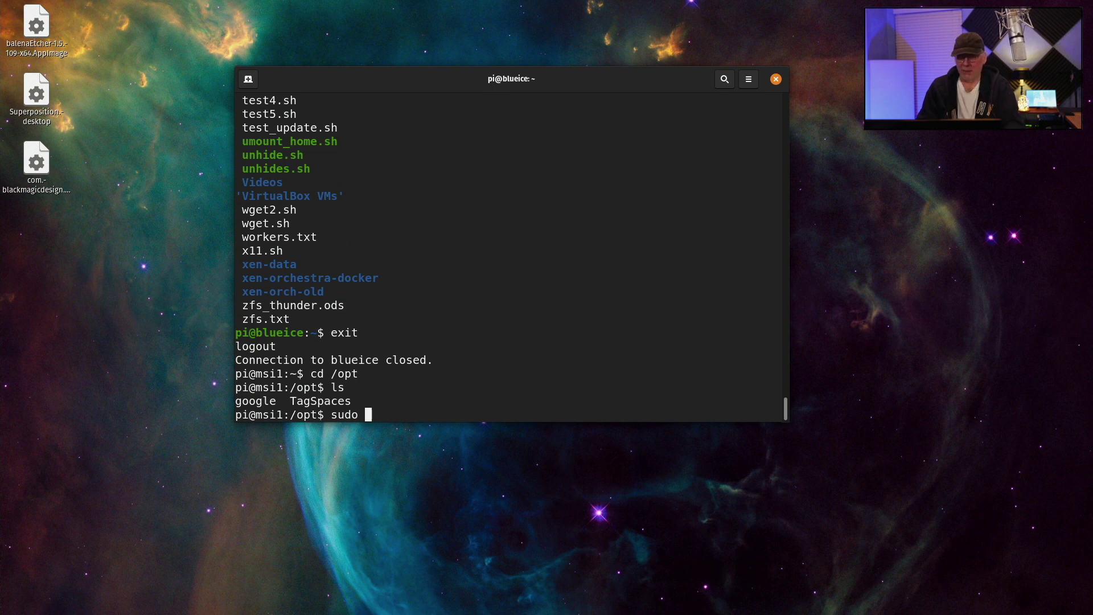
type("git ")
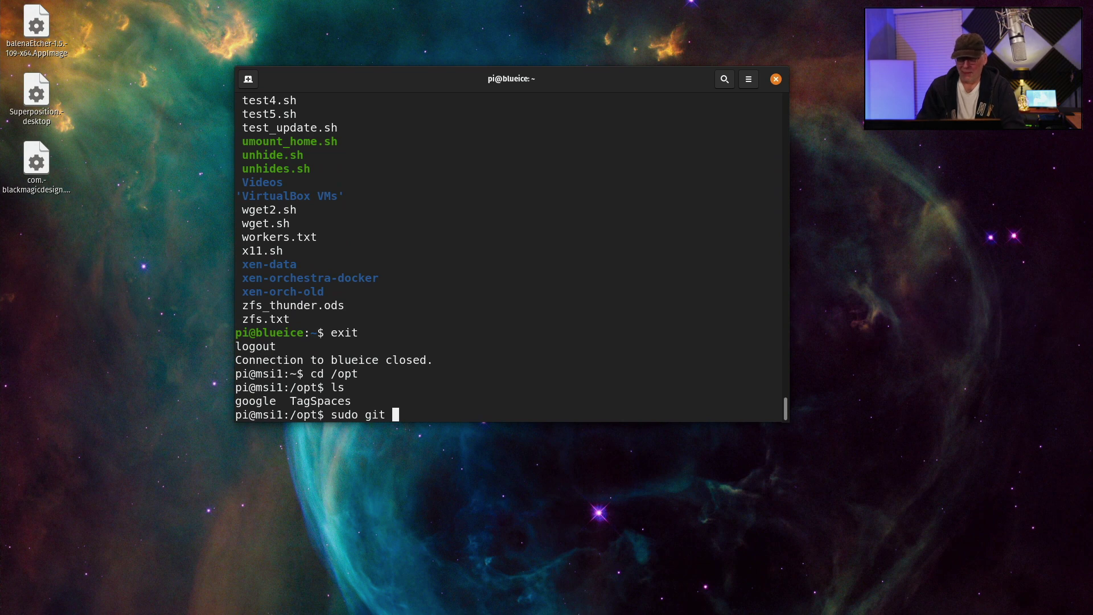
type("clone https://gith")
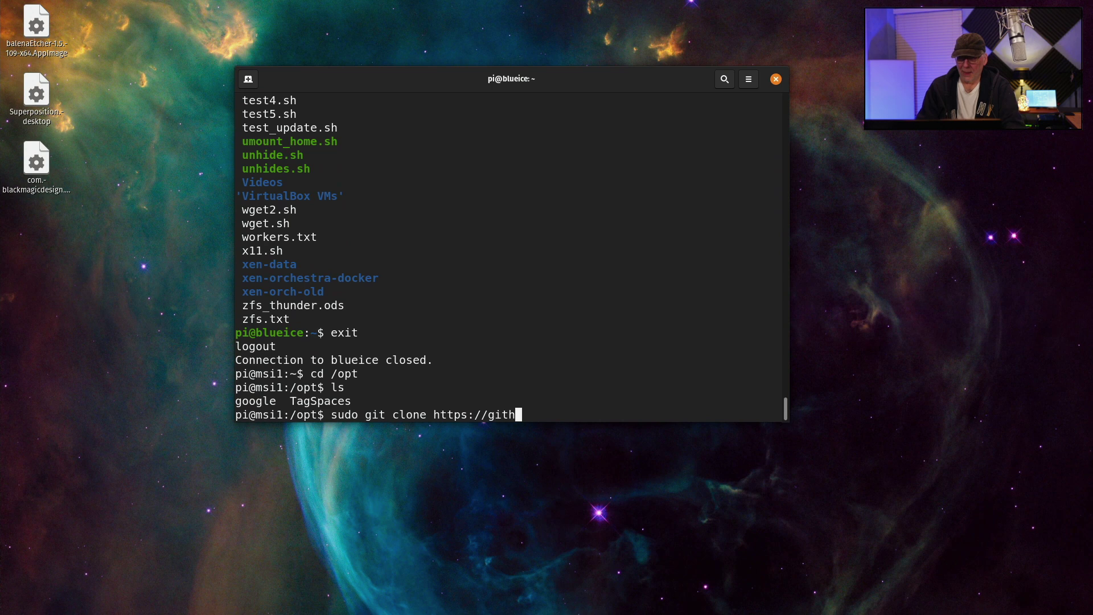
type("ub.com/CISofy/")
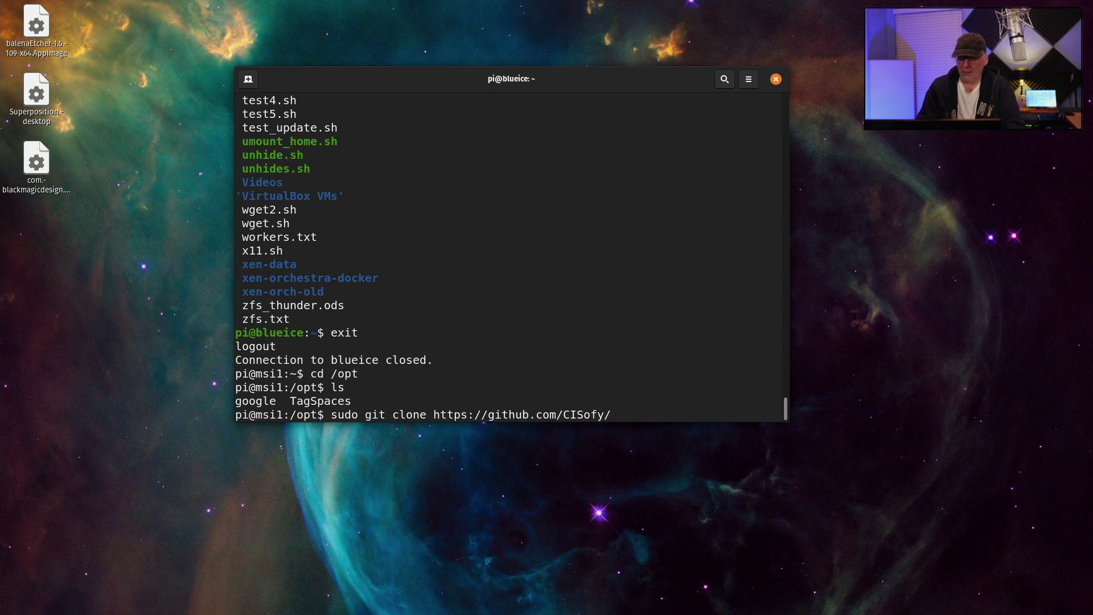
type("lynis.git")
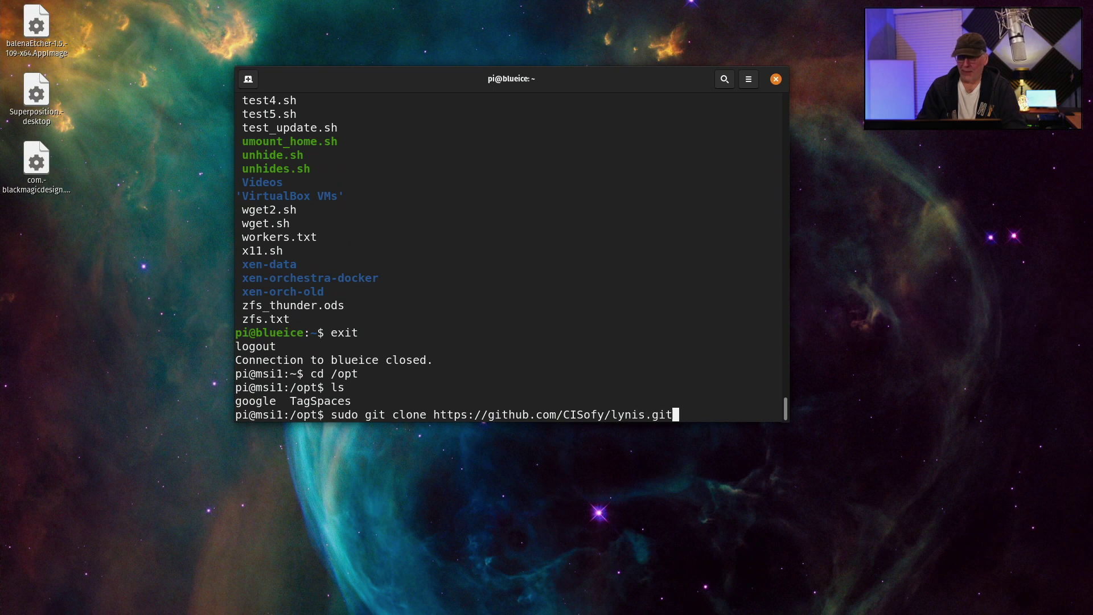
key("Return")
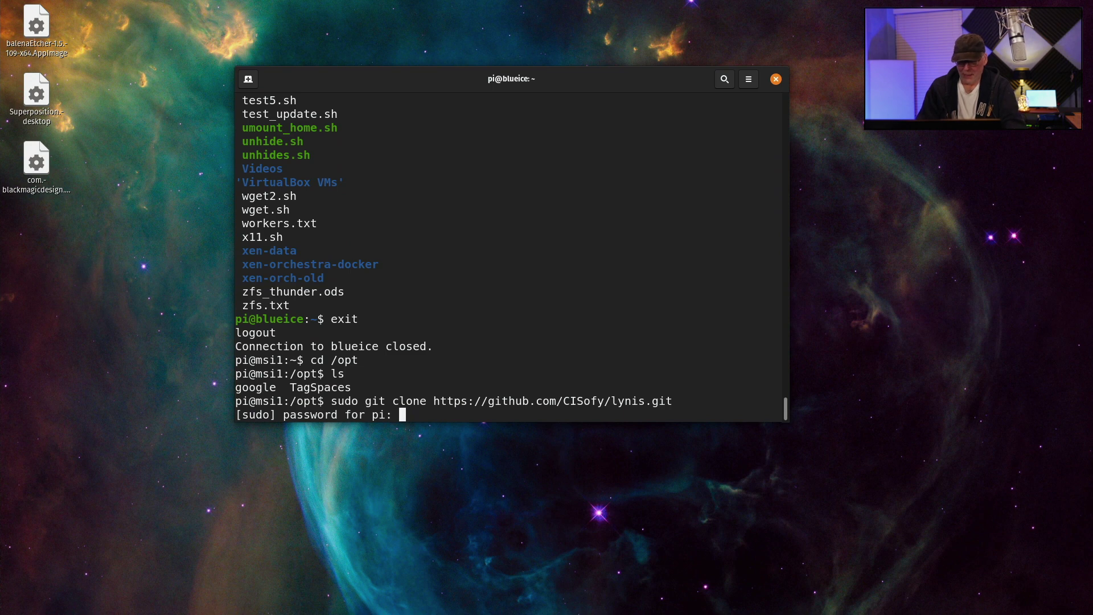
key("Return")
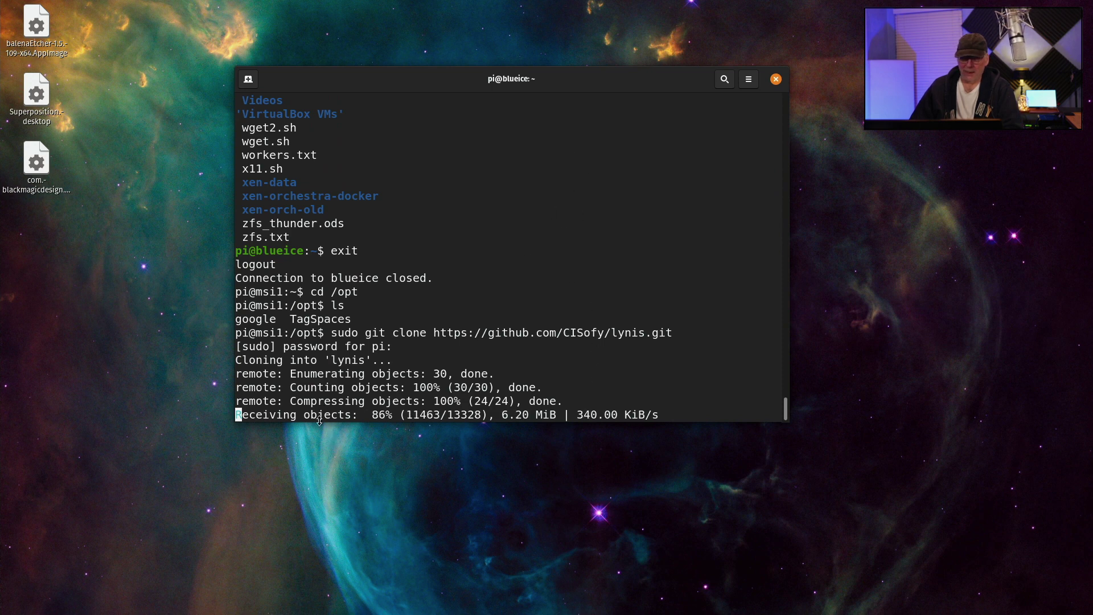
mouse_move(288, 612)
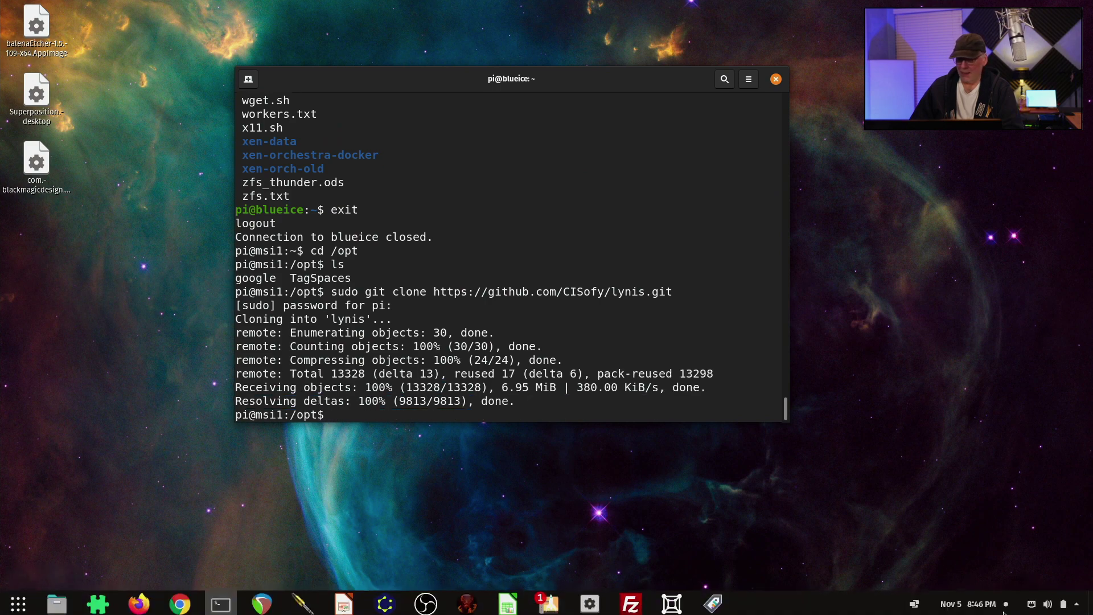
List the network interfaces with ip a, then run sudo ./lynis audit system from the lynis folder
type("ip")
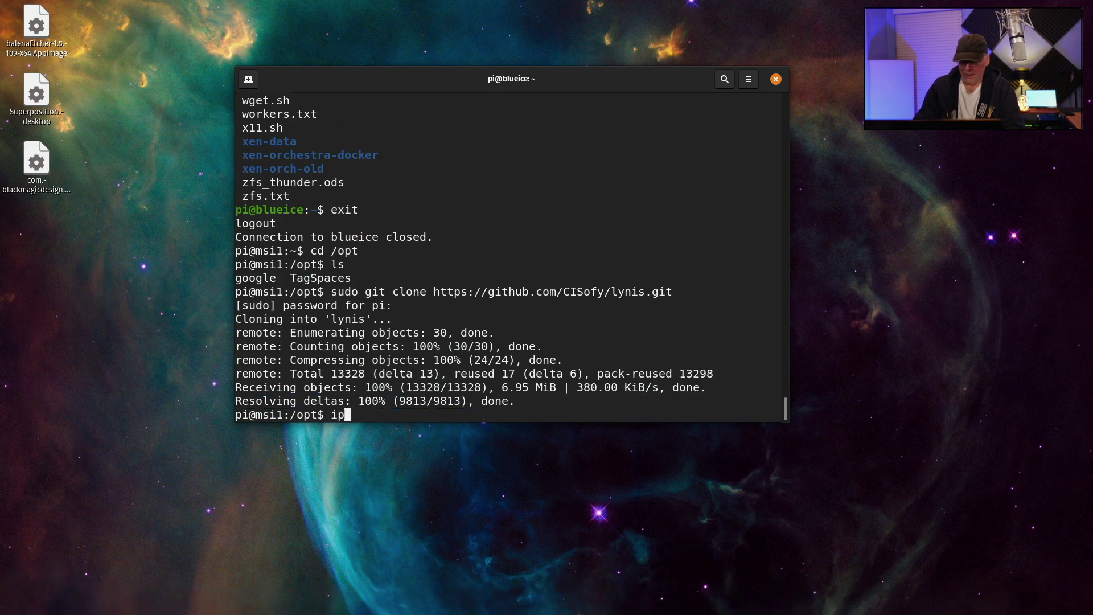
type(" a")
key("Return")
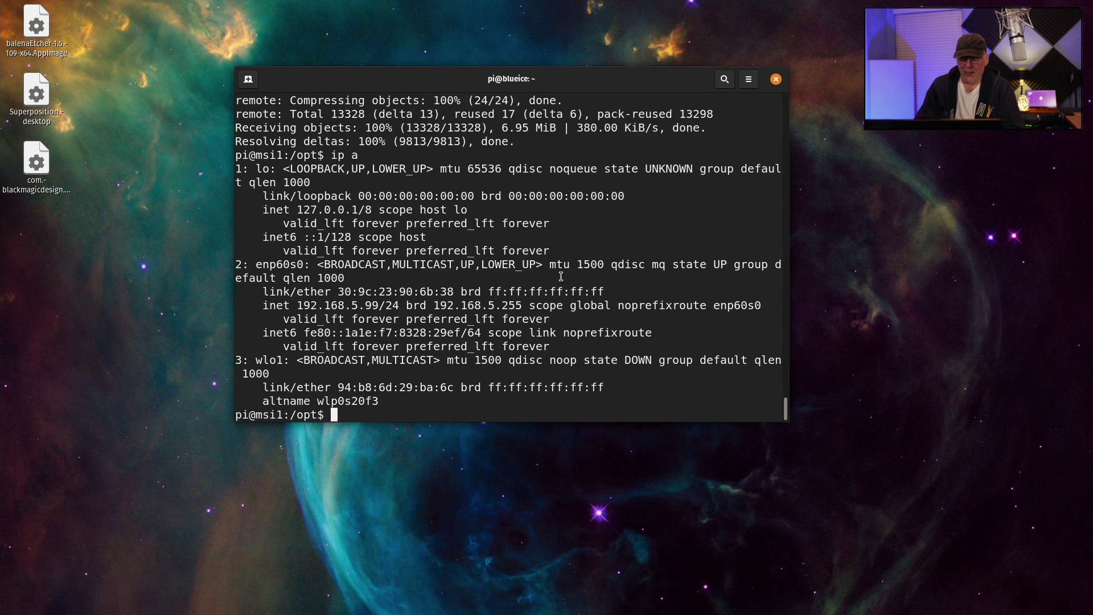
type("cd lyn")
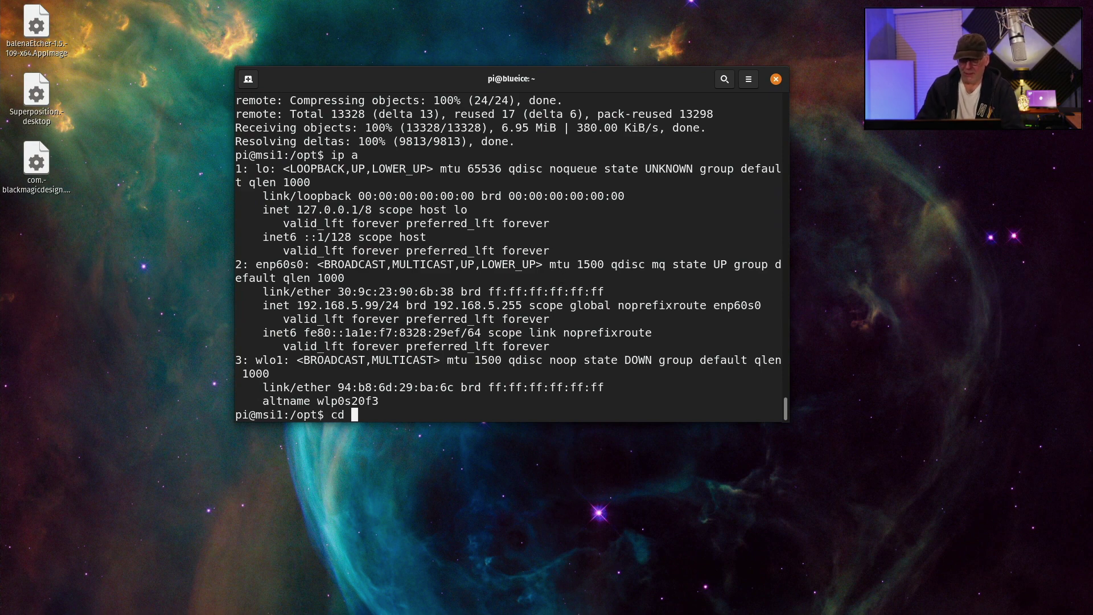
type("is")
key("Return")
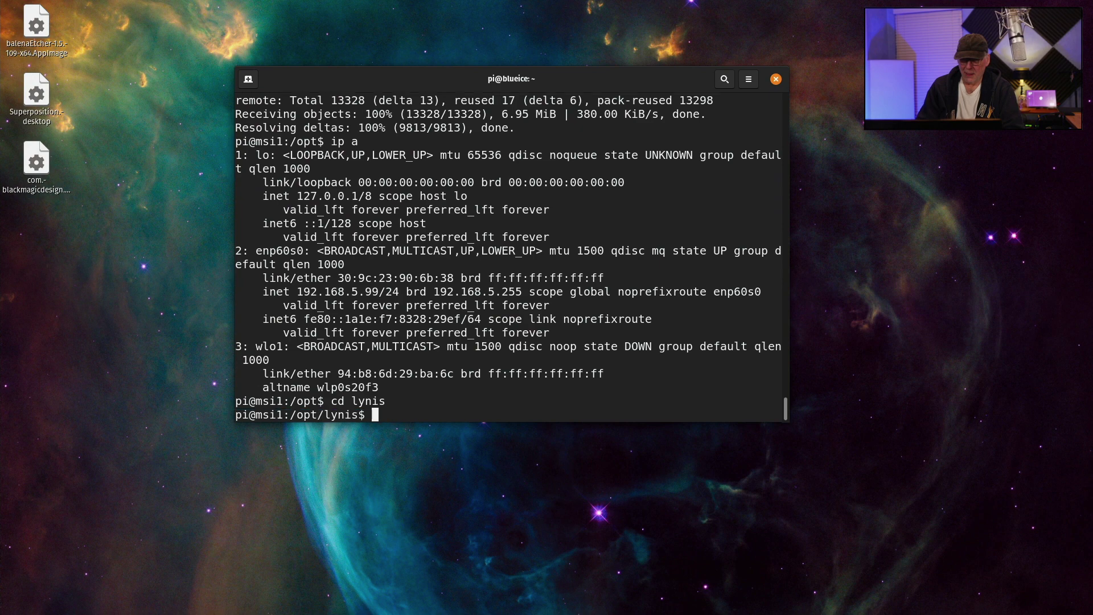
type("sudo ./lynis ")
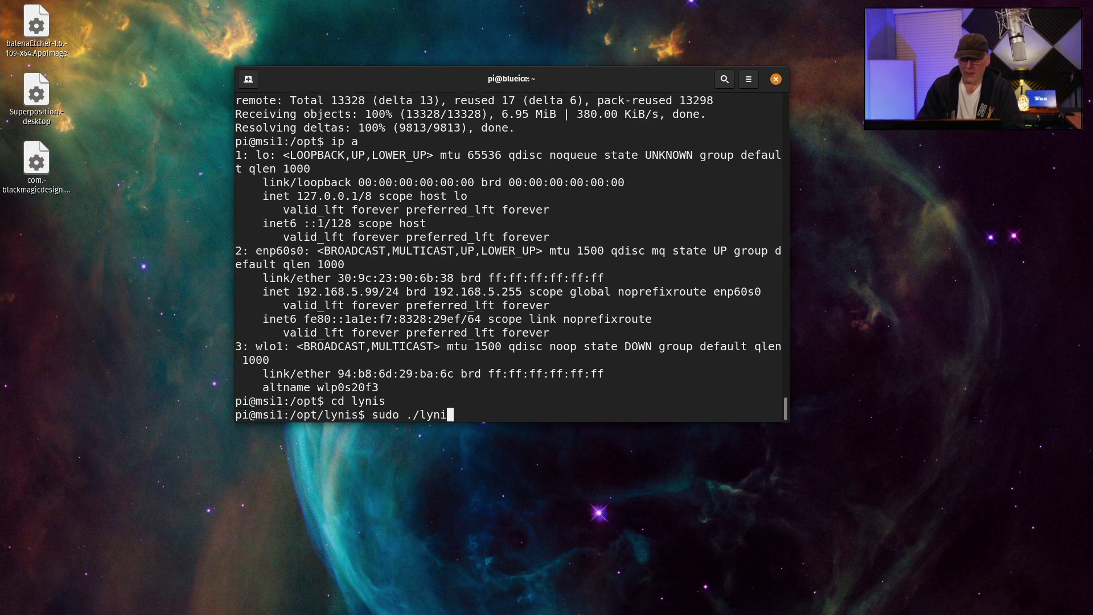
type("audit system")
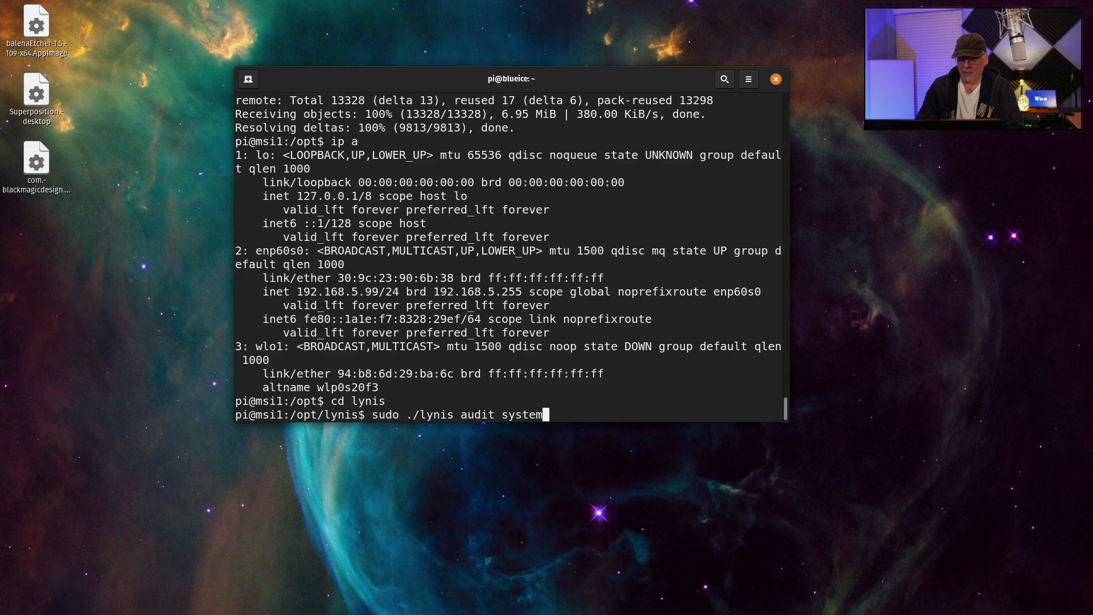
key("Return")
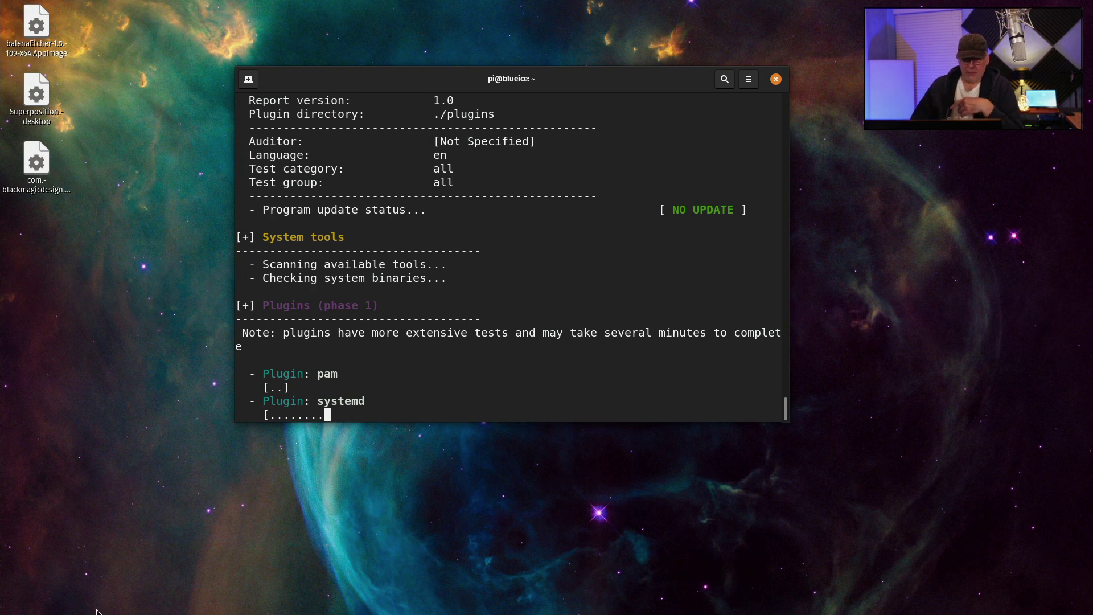
left_click(18, 601)
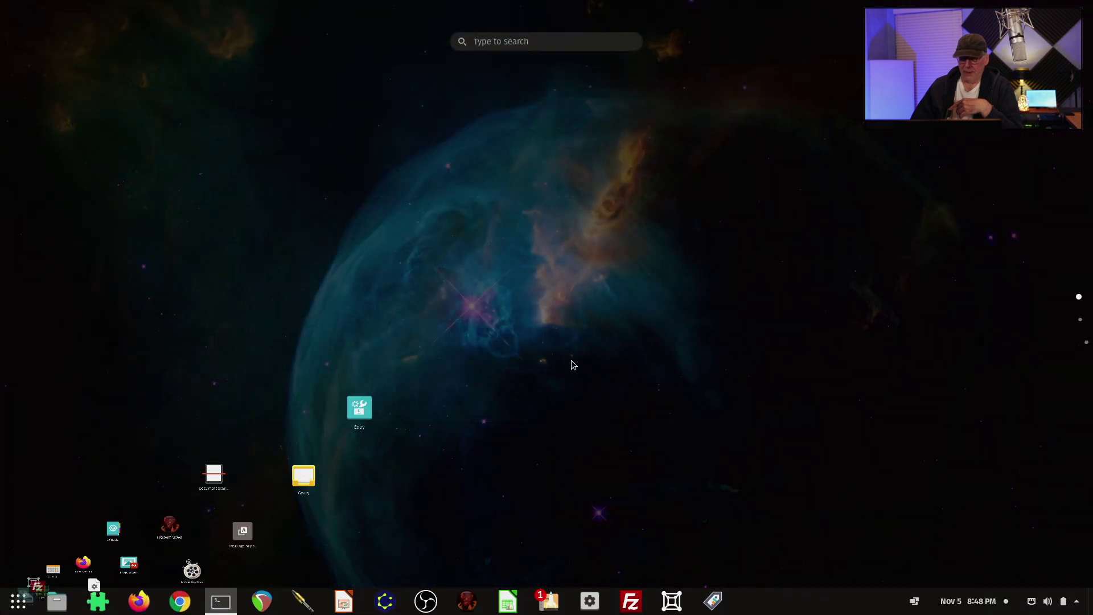
scroll(566, 345, "down", 1)
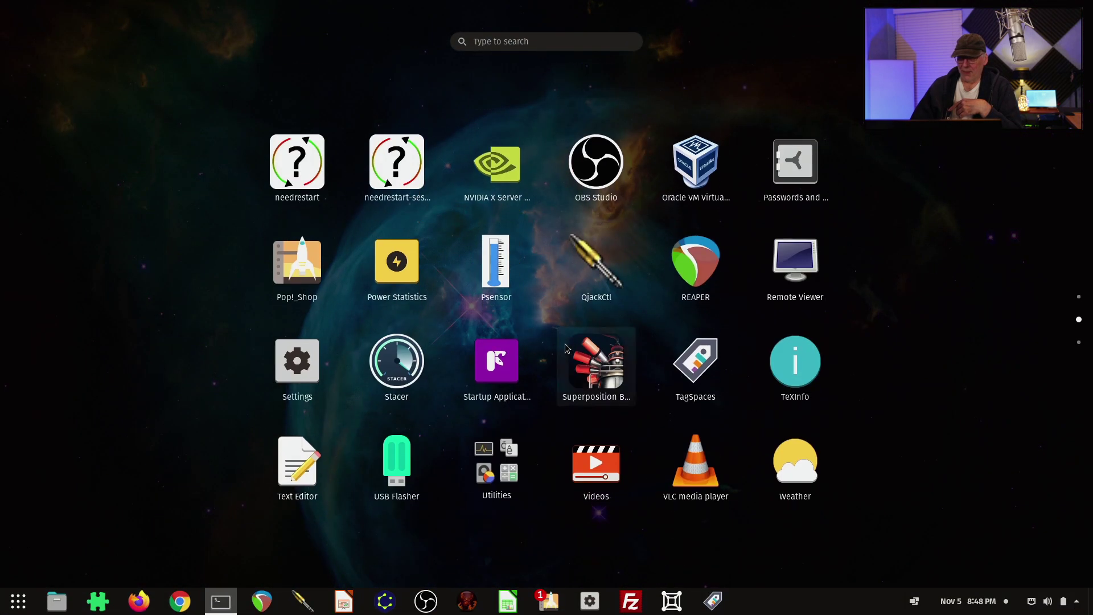
left_click(502, 173)
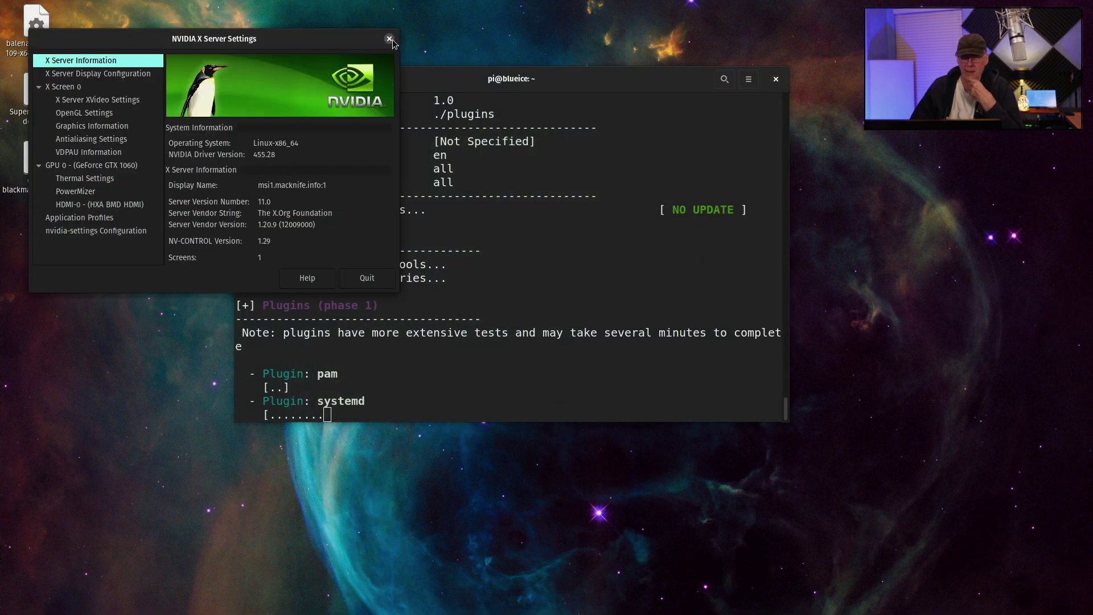
left_click(391, 41)
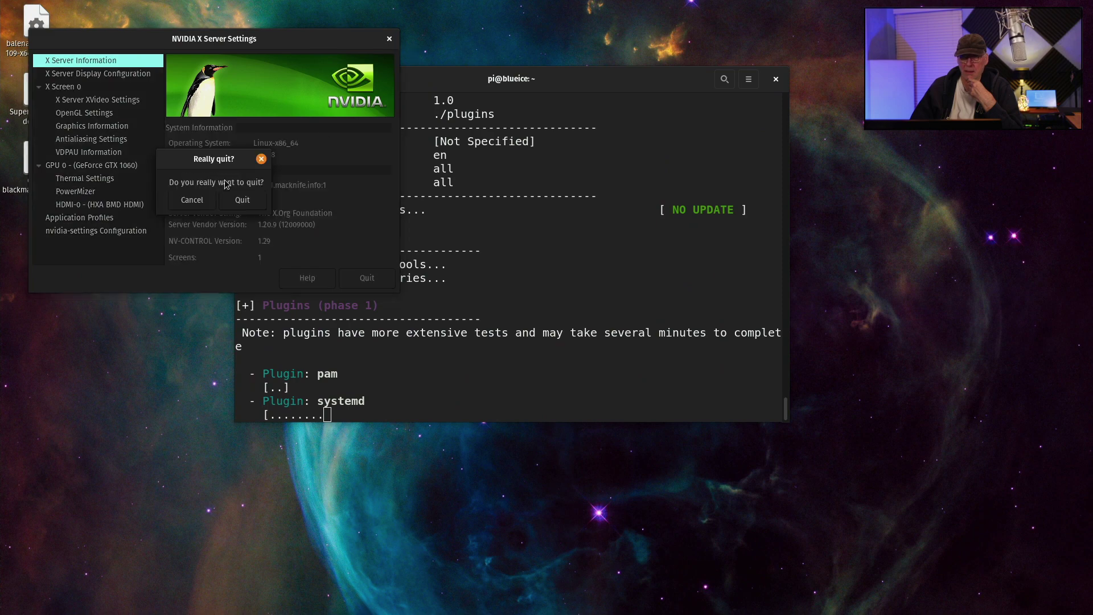
left_click(239, 199)
left_click_drag(412, 82, 374, 57)
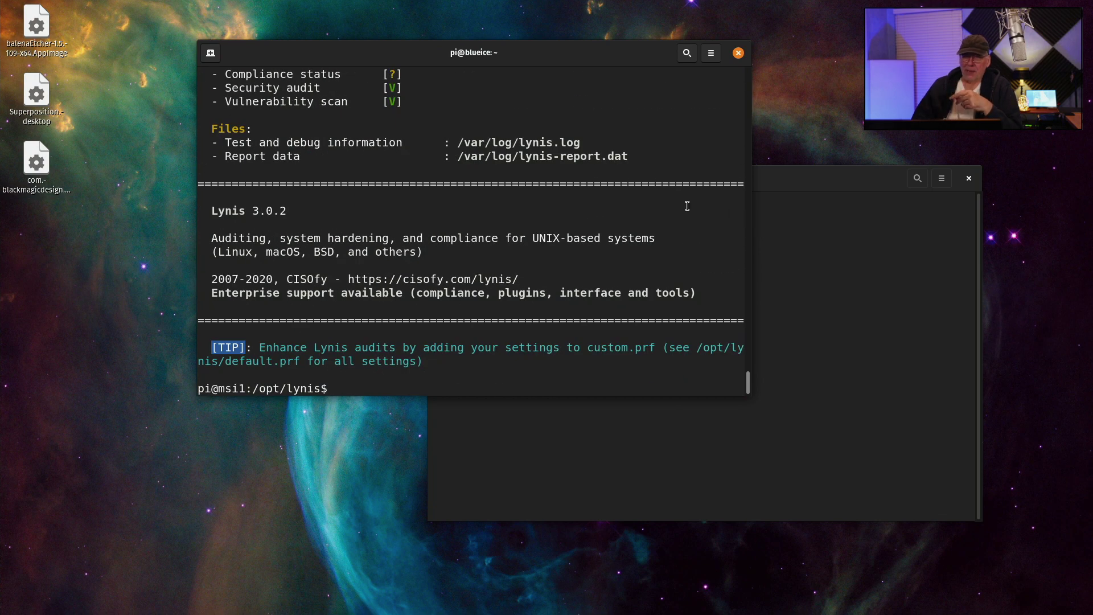
Scroll back through the Lynis output to review the 2 warnings, 37 suggestions and hardening index 76
scroll(515, 173, "up", 6)
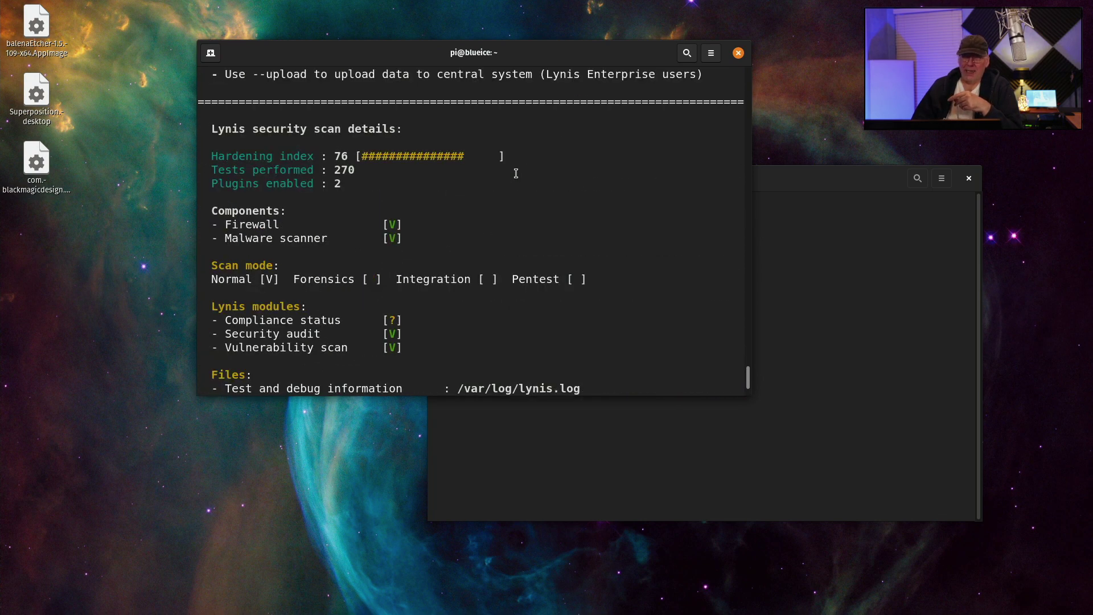
scroll(515, 173, "up", 15)
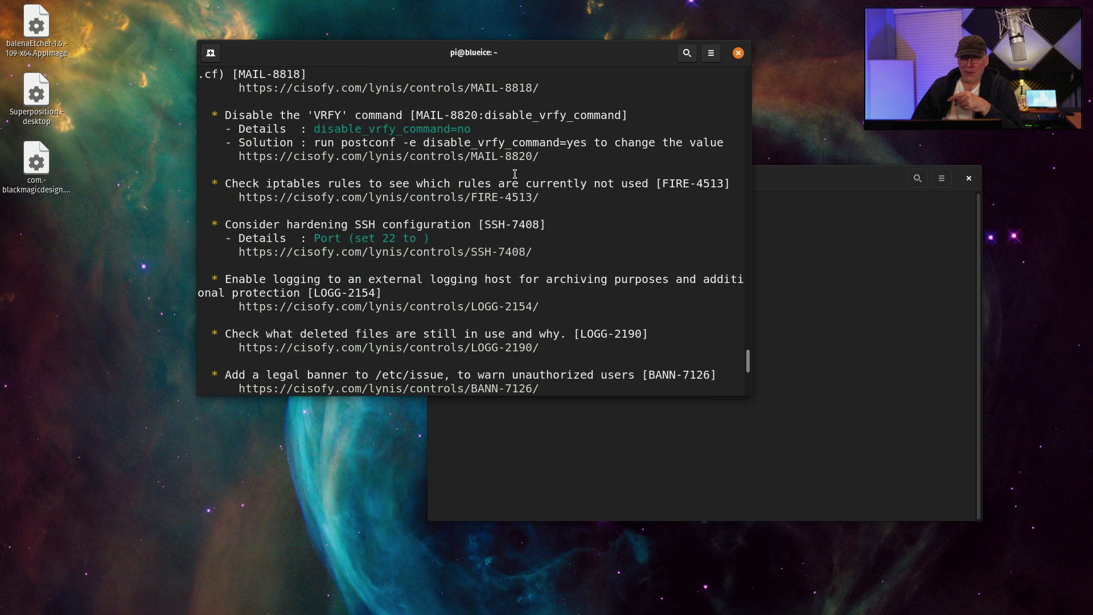
scroll(515, 173, "up", 15)
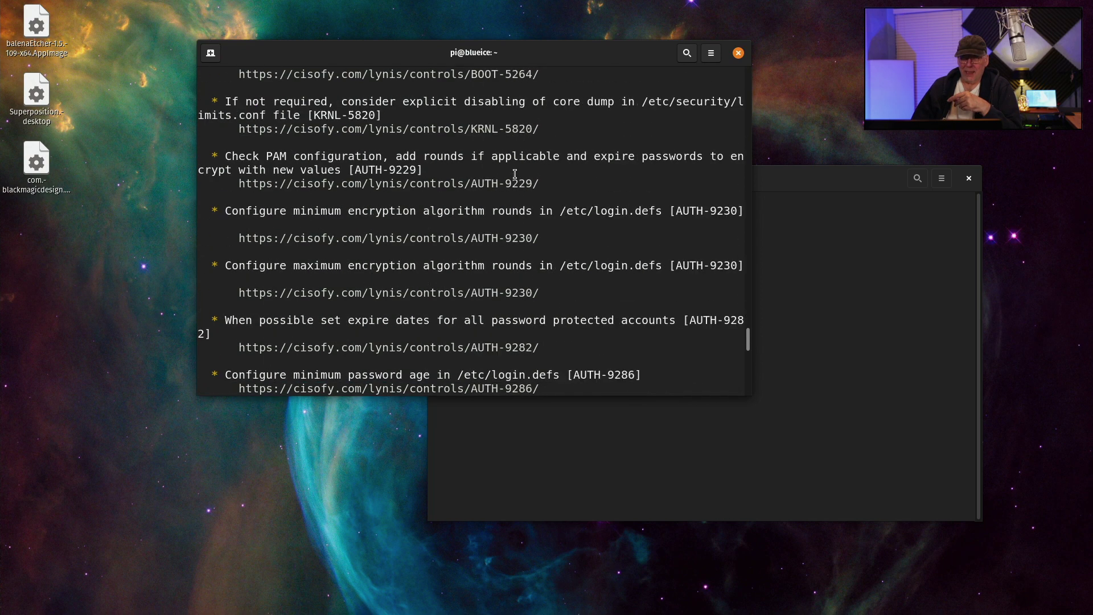
scroll(516, 177, "up", 6)
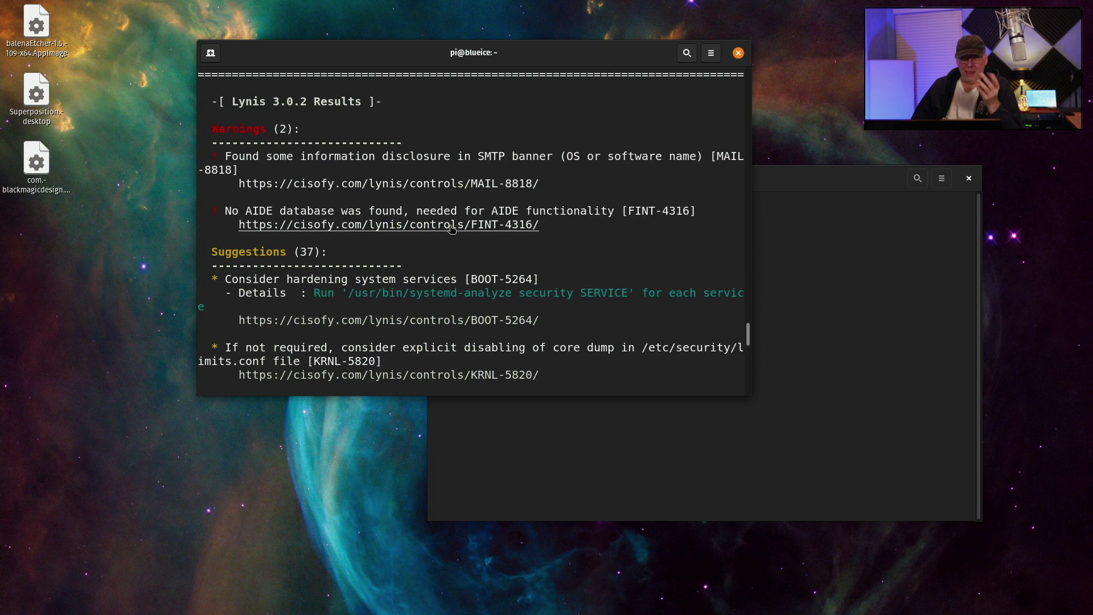
scroll(512, 218, "down", 1)
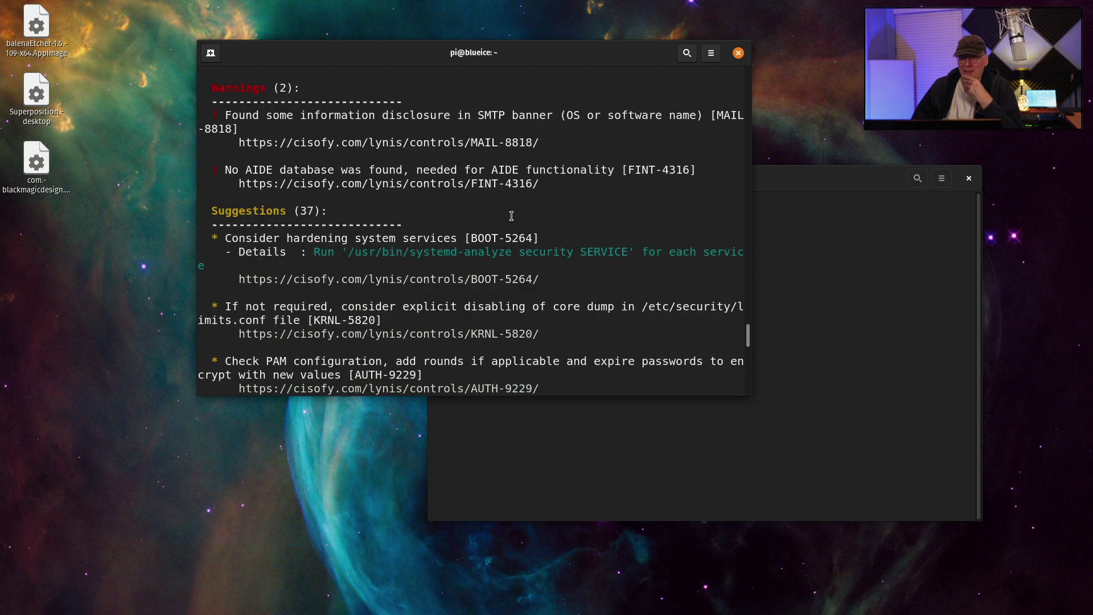